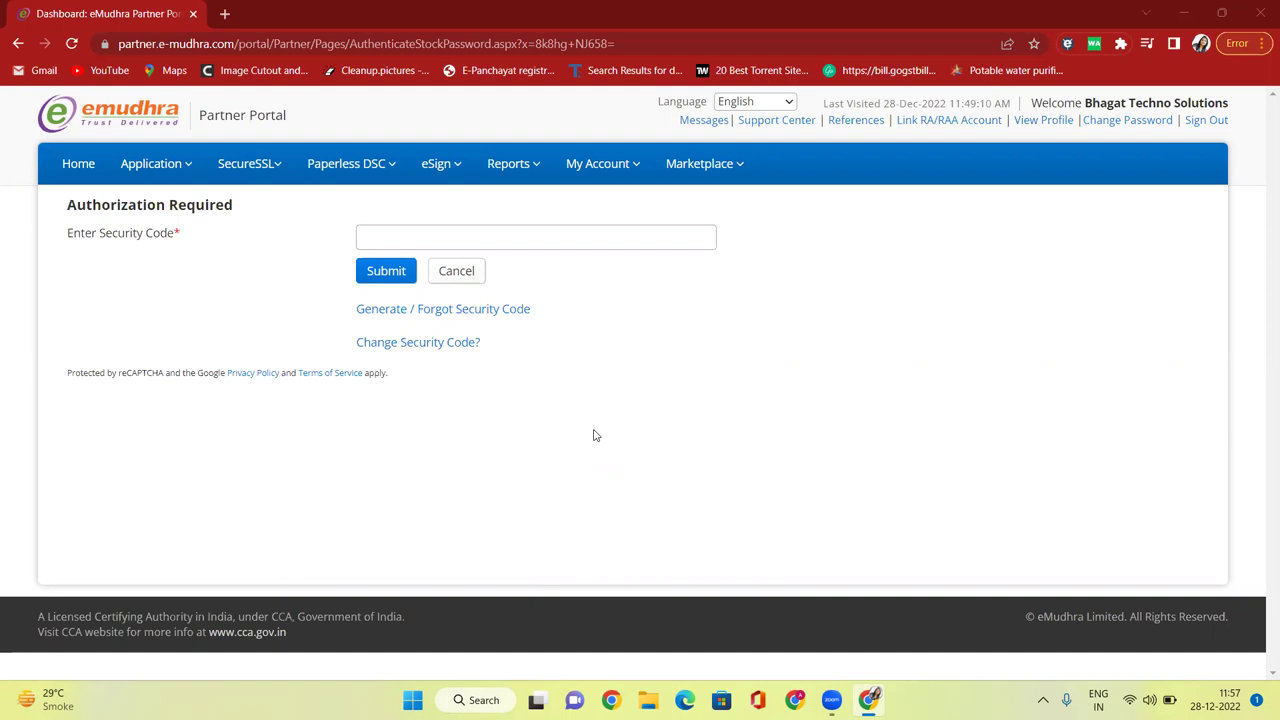
# Open the Paperless DSC menu in the top navigation bar.
pyautogui.click(383, 178)
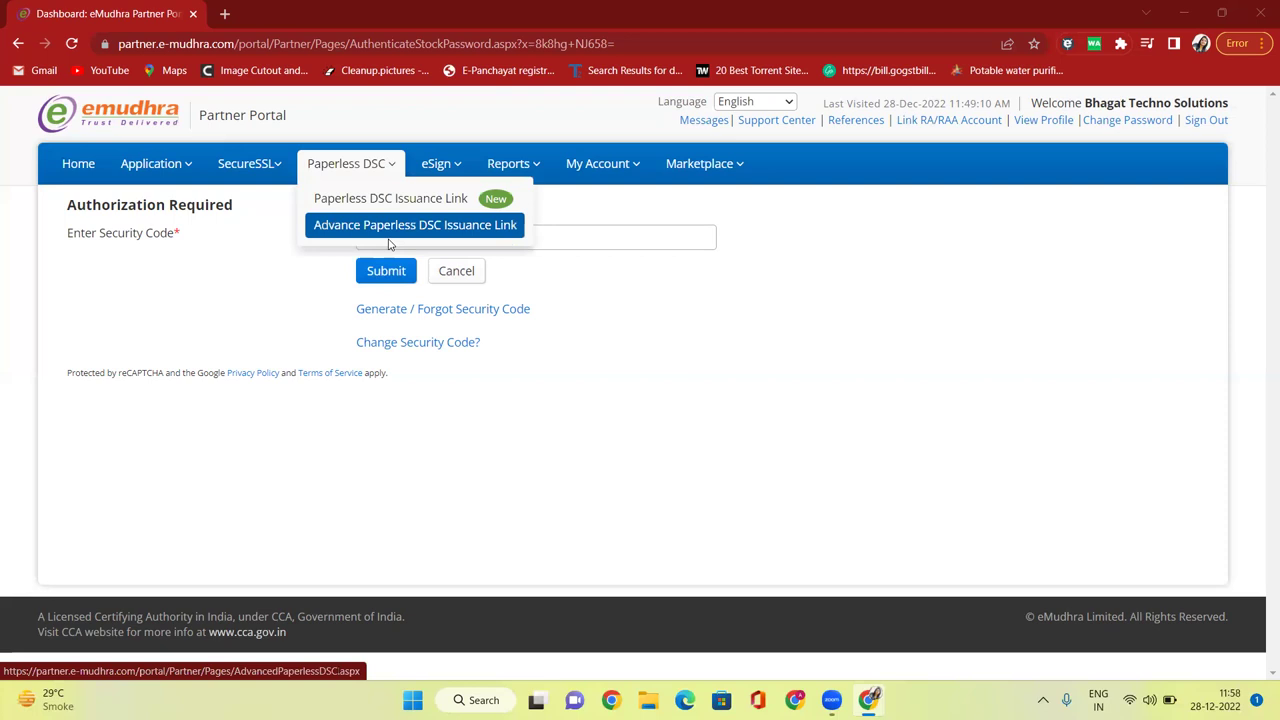
# Open the standard Paperless DSC Issuance Link page, preview its public page in a new tab, then close that tab.
pyautogui.click(383, 200)
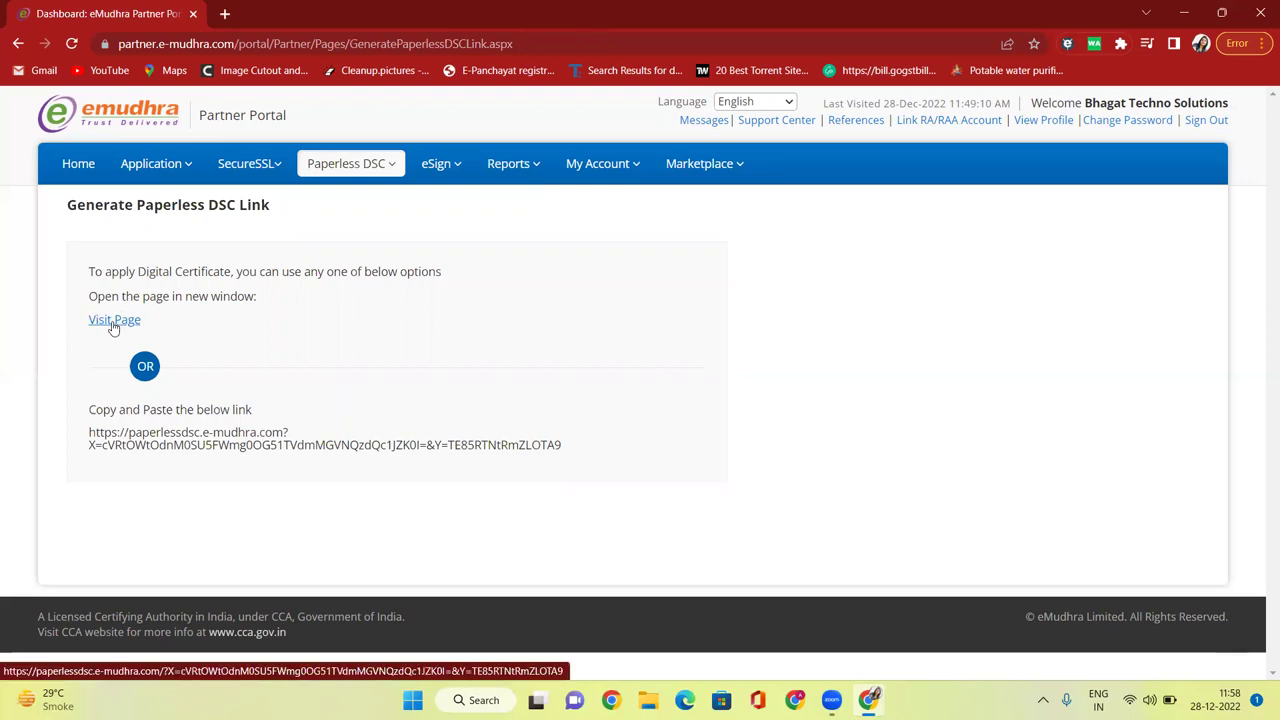
pyautogui.click(114, 322)
pyautogui.click(126, 14)
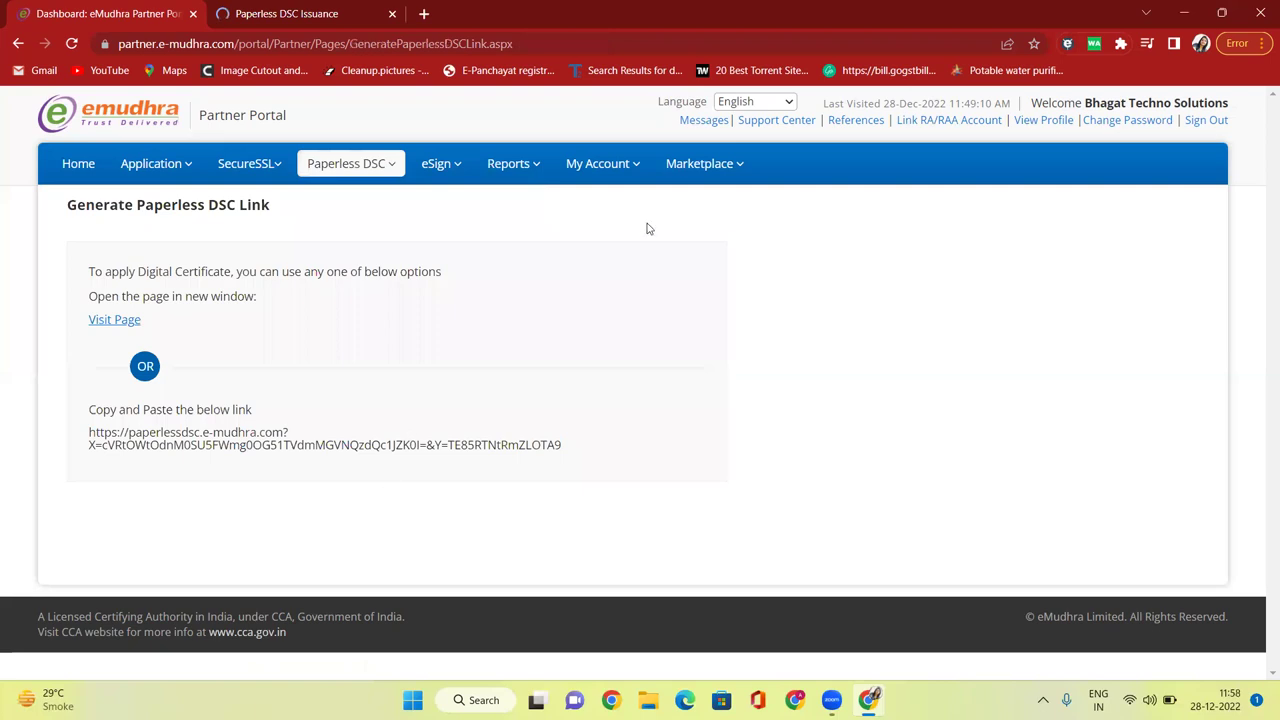
pyautogui.moveTo(322, 175)
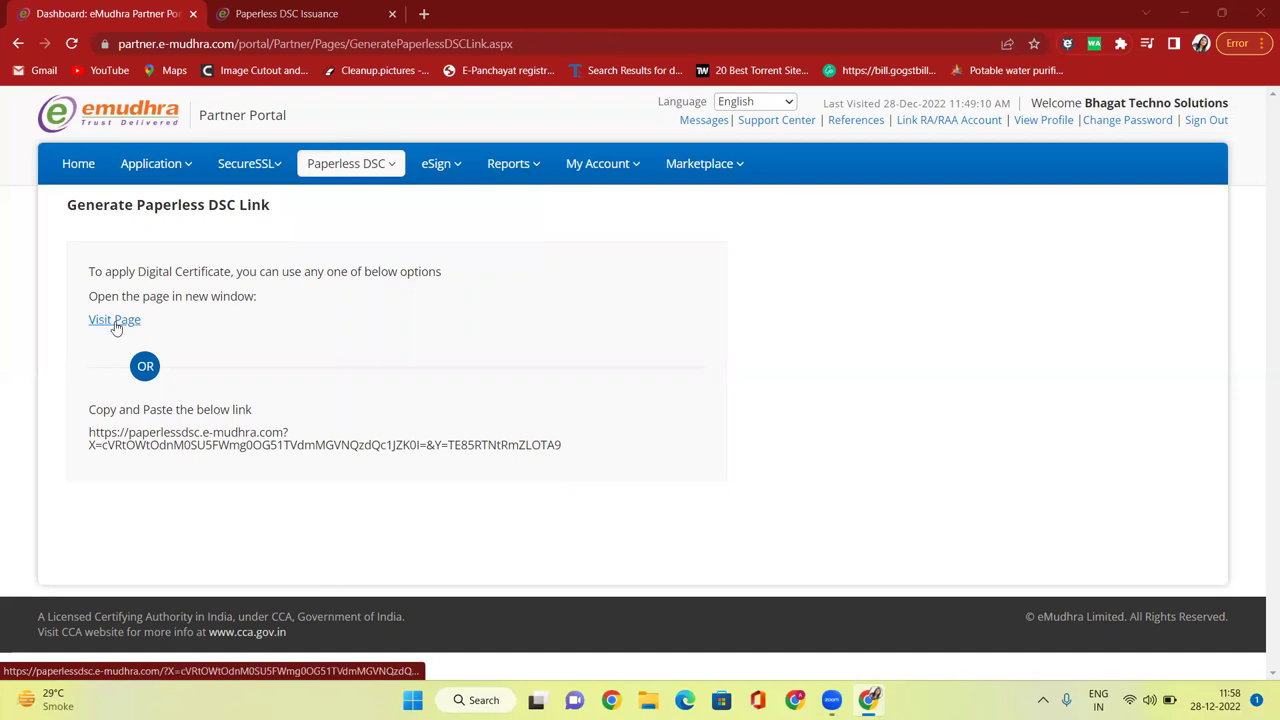
pyautogui.click(115, 322)
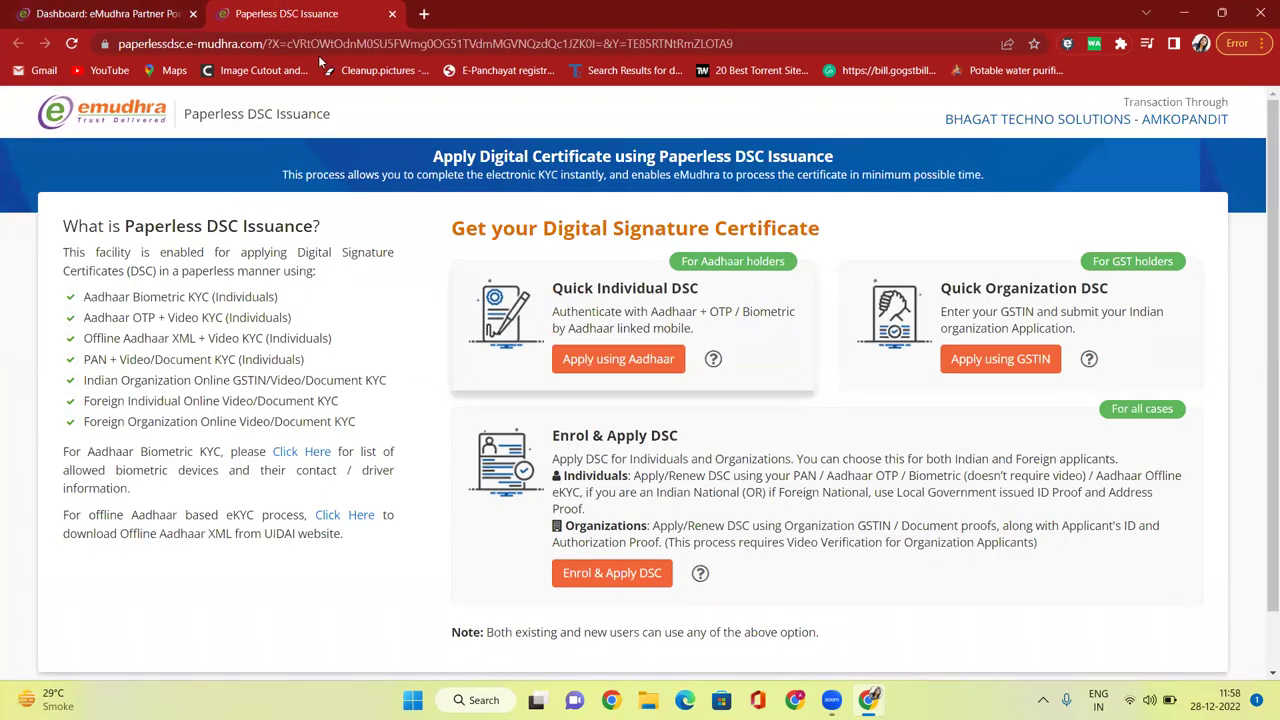
pyautogui.click(393, 14)
pyautogui.moveTo(378, 168)
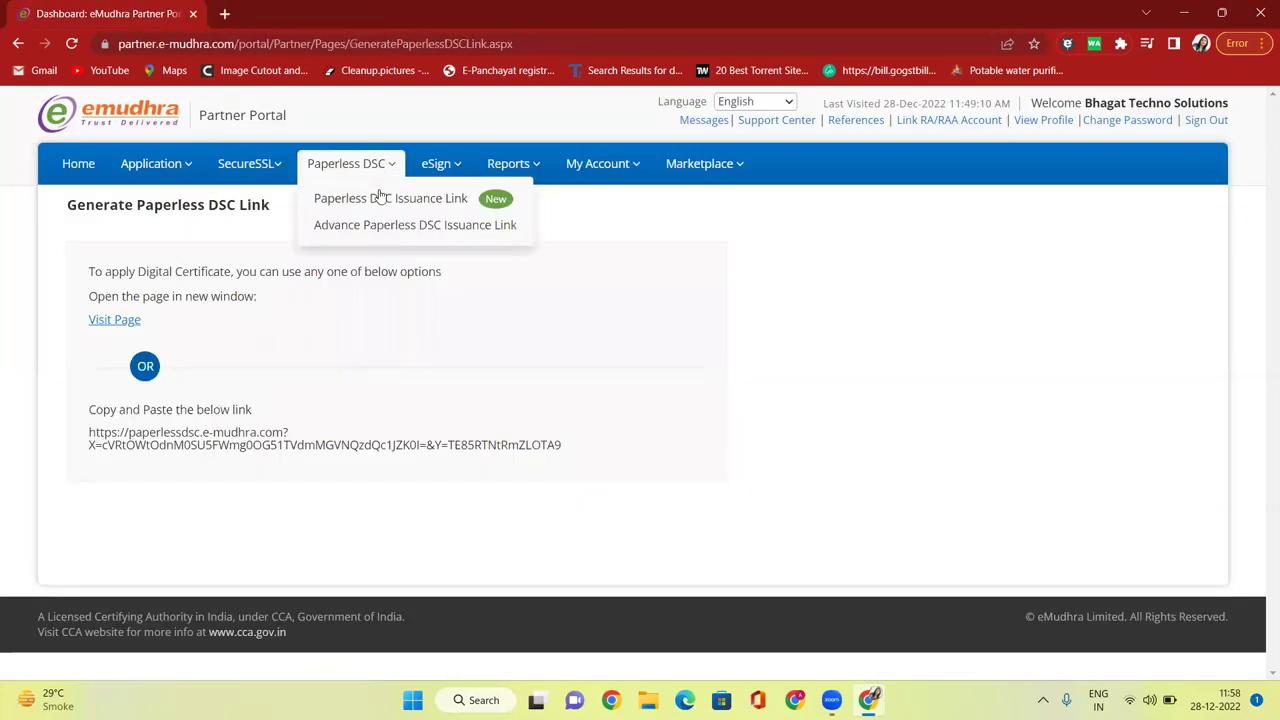
# Open the Advanced Paperless DSC Link form and try Special Purpose, then Special Purpose - Combo.
pyautogui.click(416, 234)
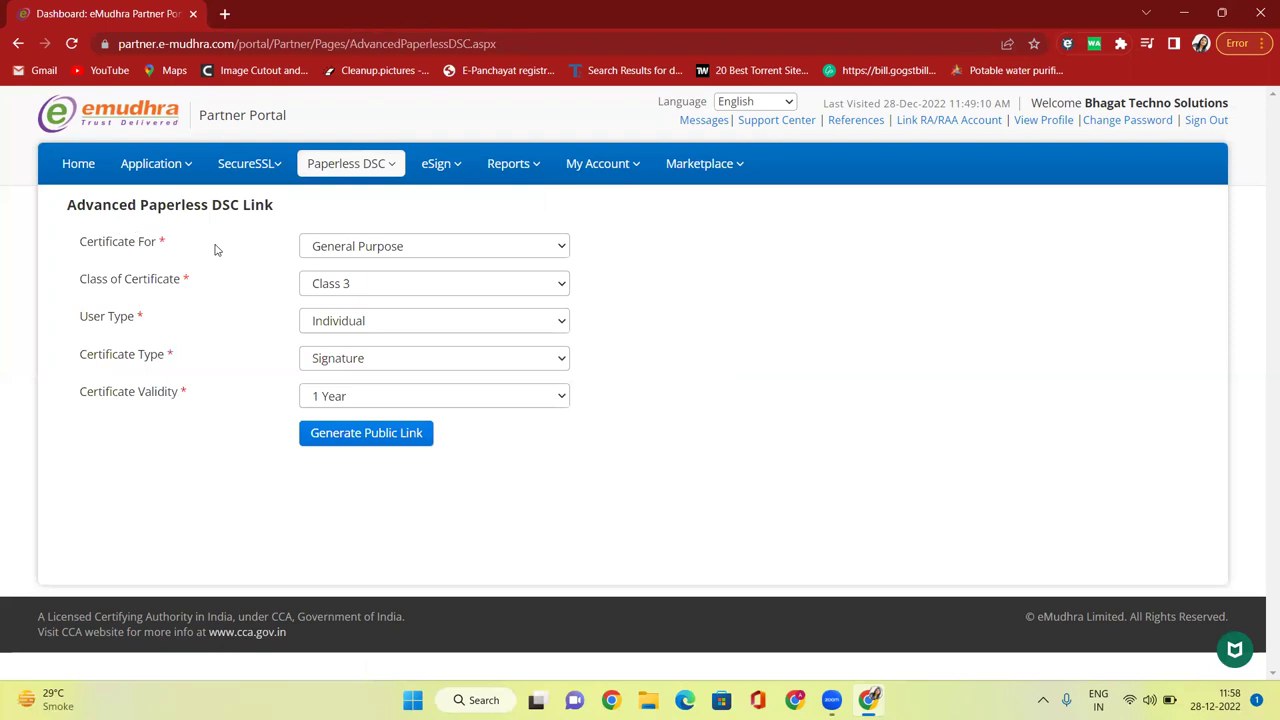
pyautogui.click(380, 248)
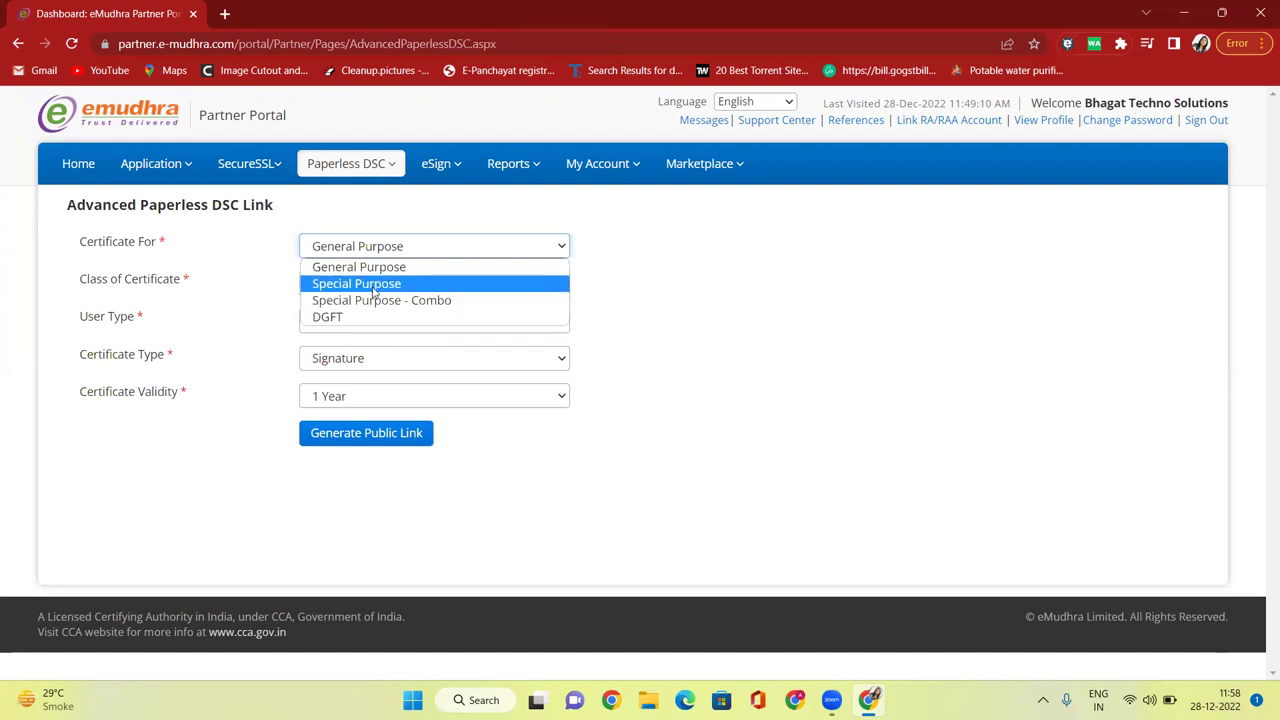
pyautogui.click(372, 285)
pyautogui.click(378, 256)
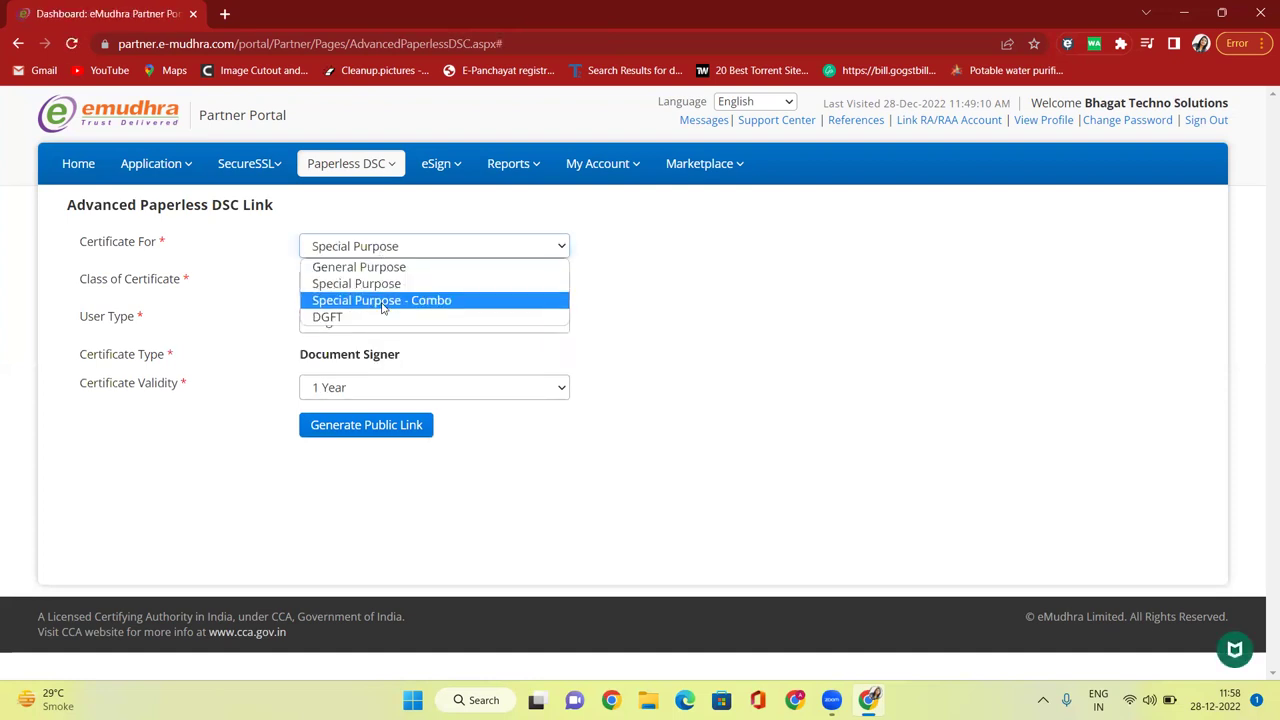
pyautogui.click(383, 302)
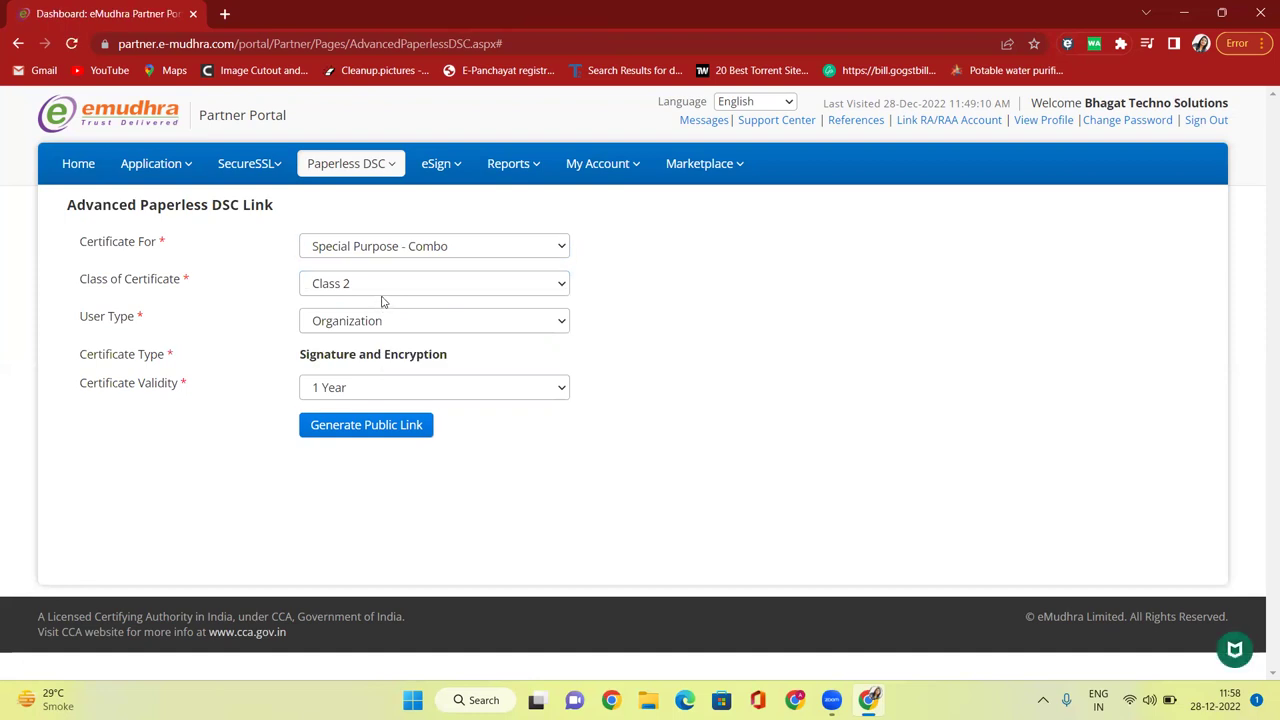
pyautogui.click(381, 287)
pyautogui.click(380, 302)
# Compare General Purpose classes, then settle on Special Purpose - Combo with Class 2.
pyautogui.click(404, 254)
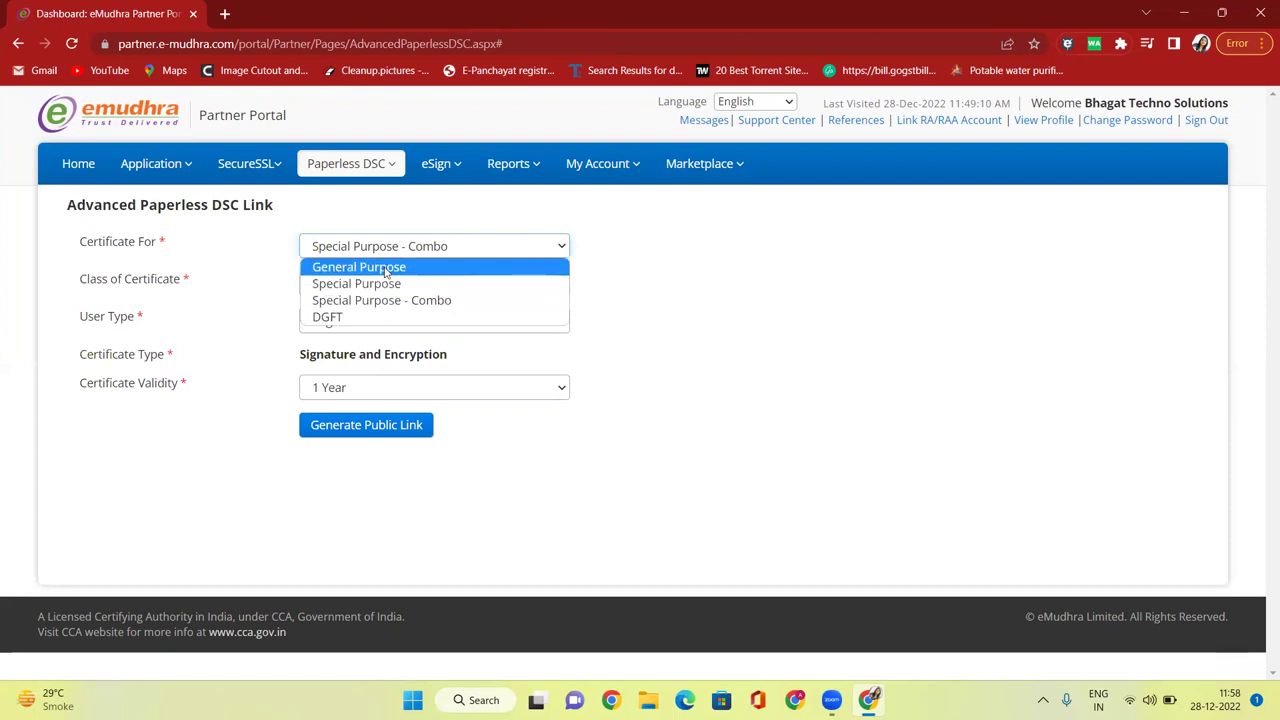
pyautogui.click(388, 267)
pyautogui.click(367, 290)
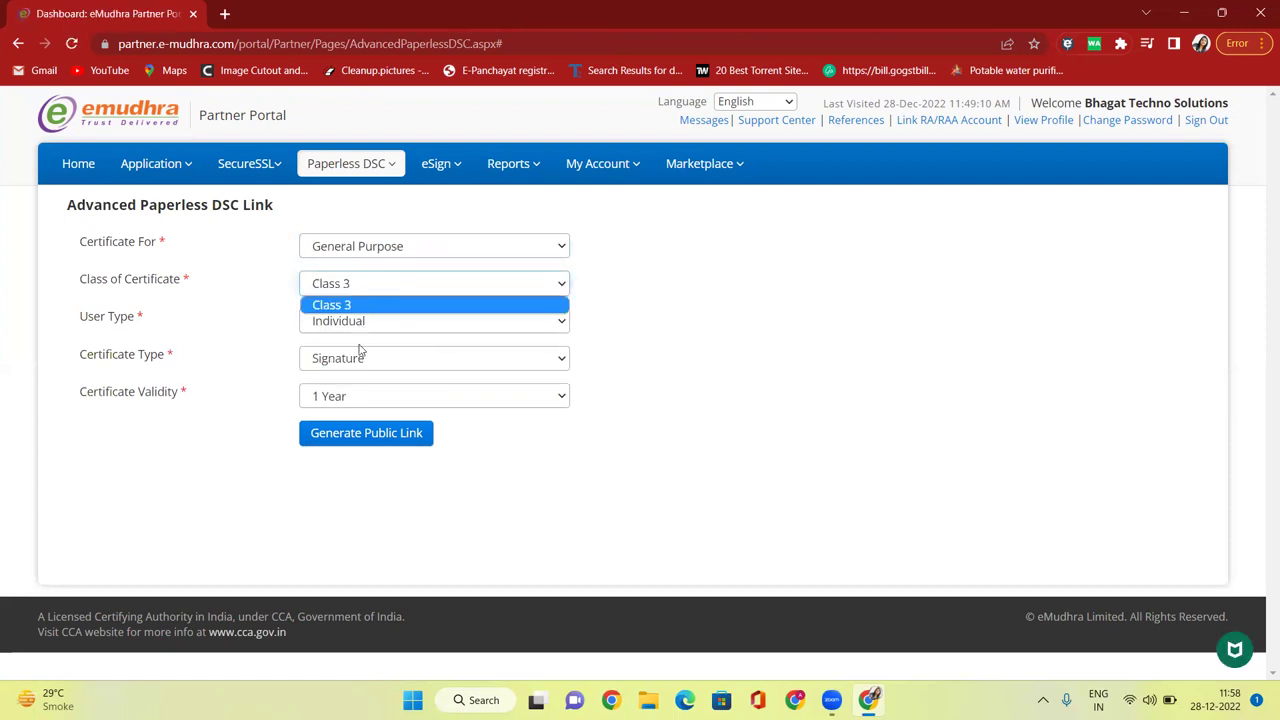
pyautogui.click(503, 303)
pyautogui.click(400, 251)
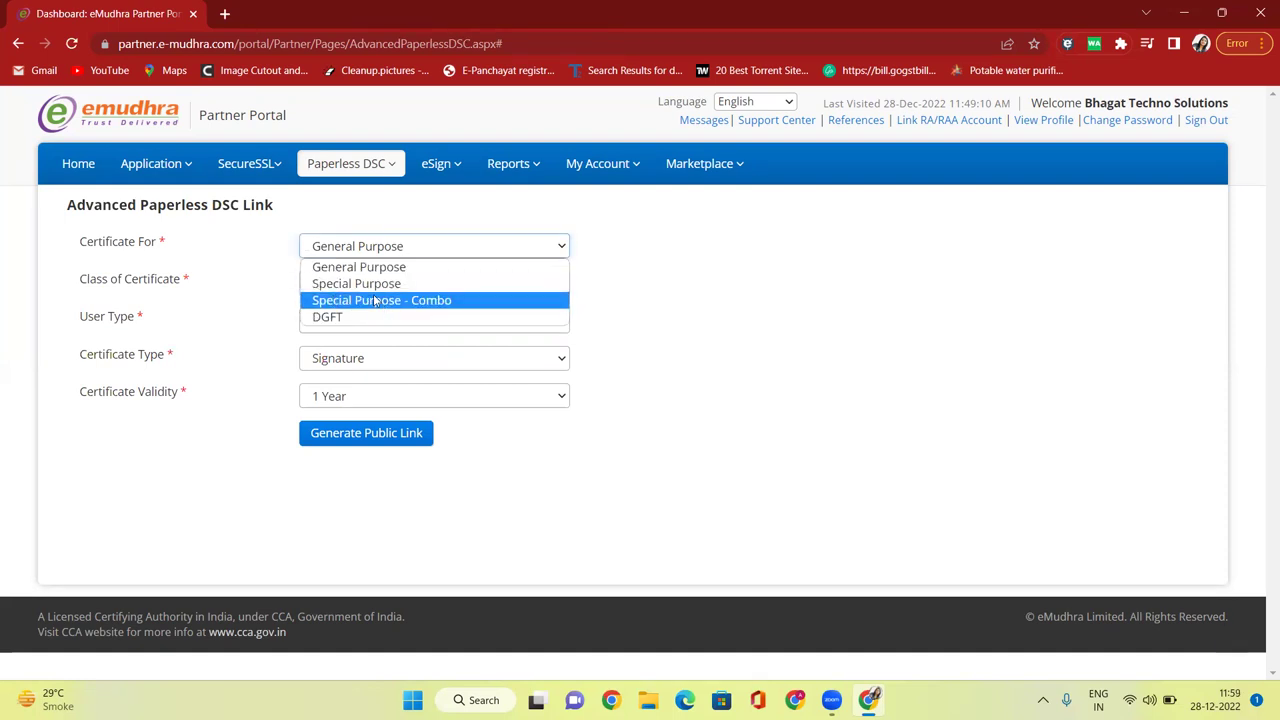
pyautogui.click(371, 300)
pyautogui.click(375, 285)
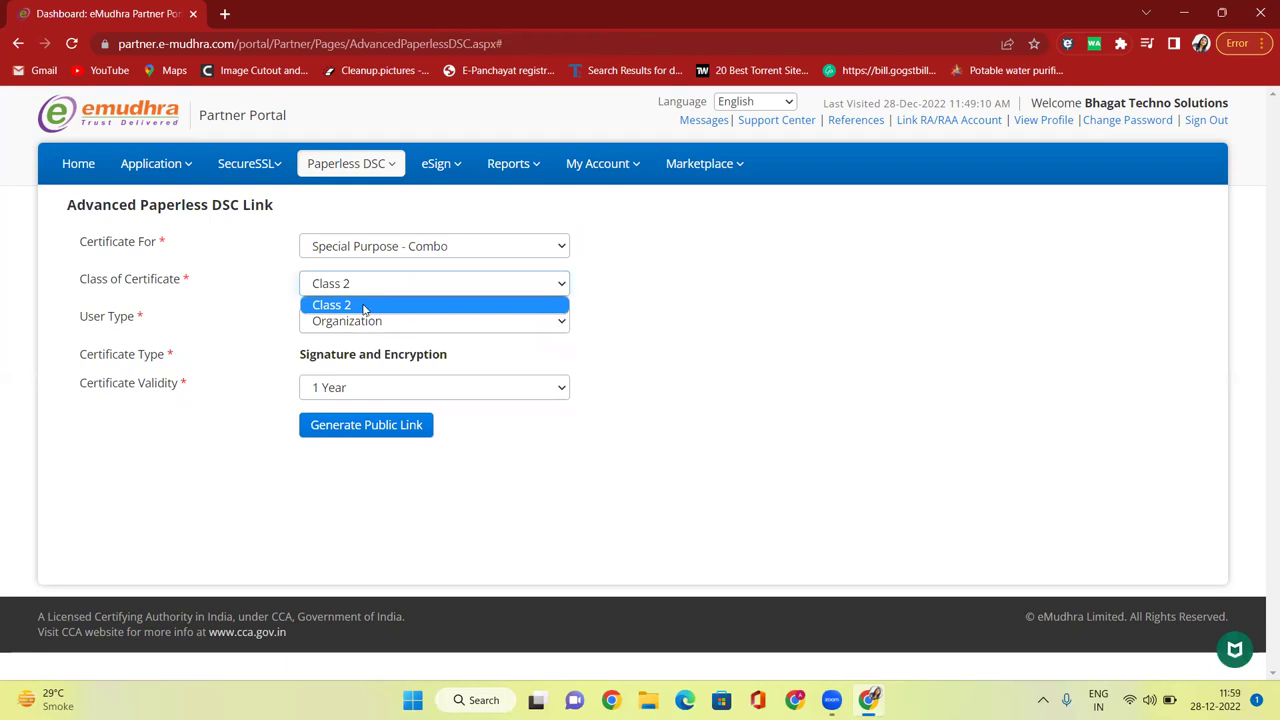
pyautogui.click(366, 308)
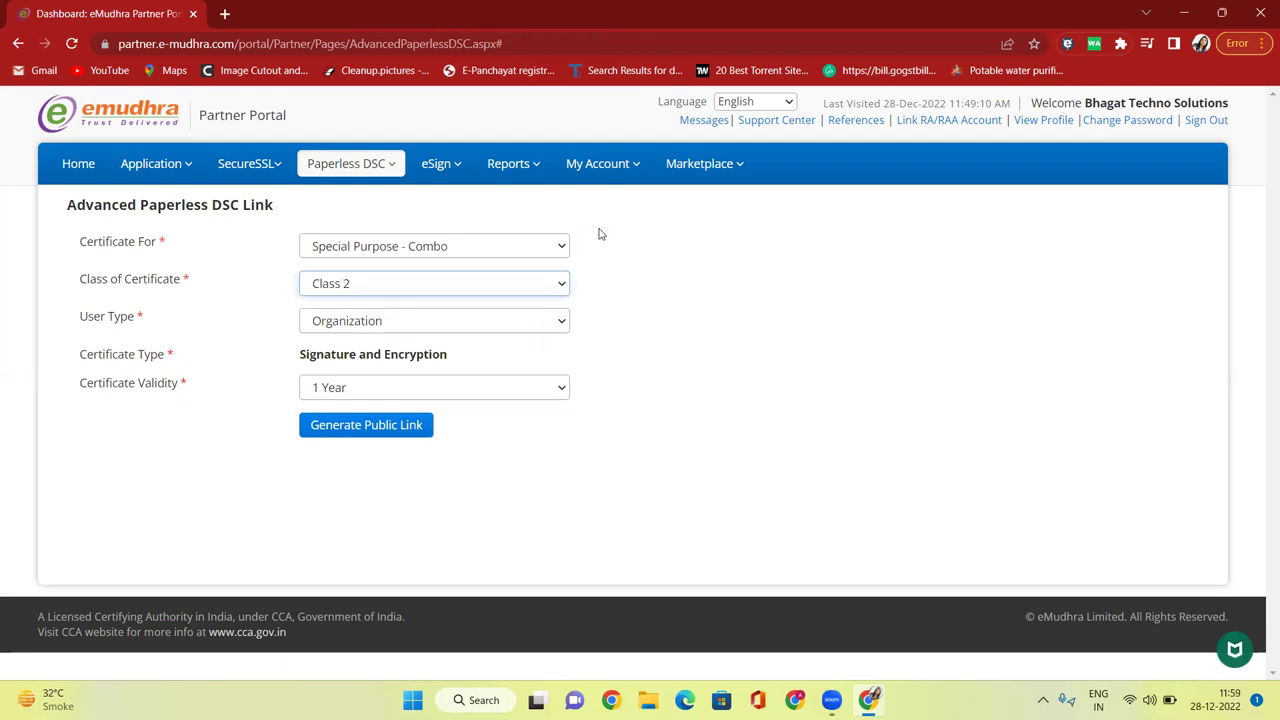
# Briefly try DGFT, then set General Purpose with Class 3 and review the user type choices.
pyautogui.click(463, 245)
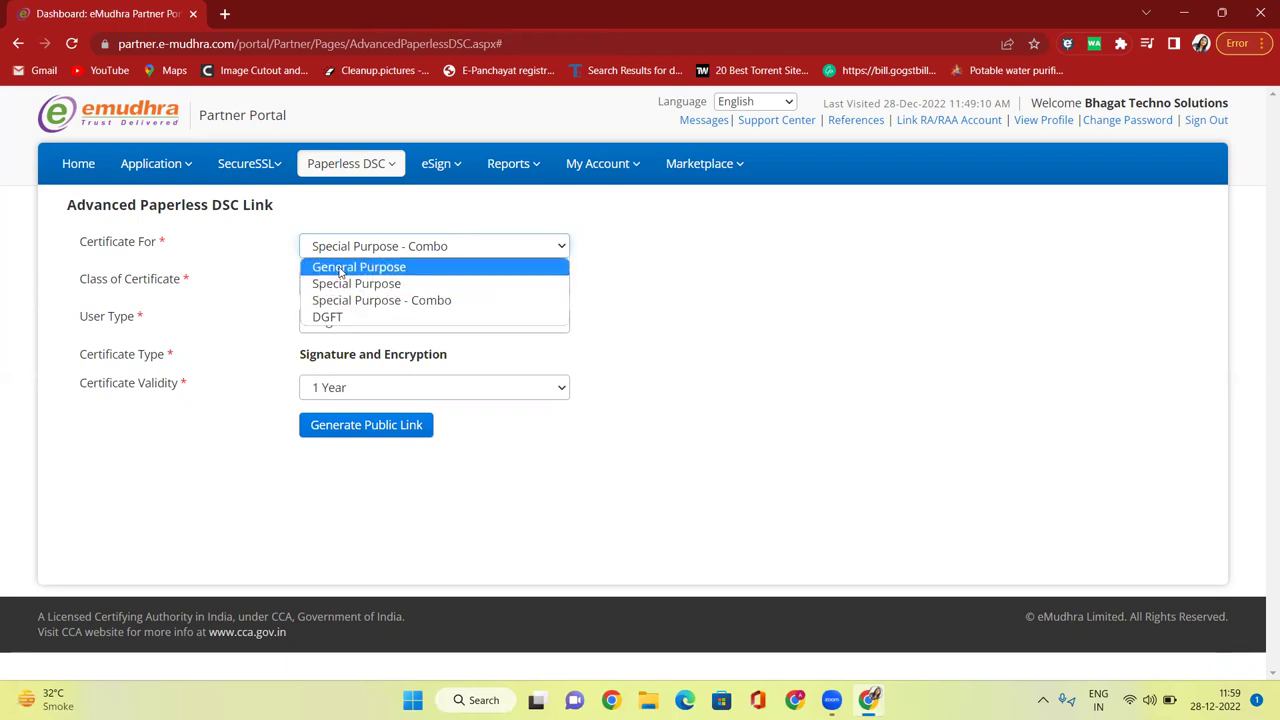
pyautogui.click(337, 318)
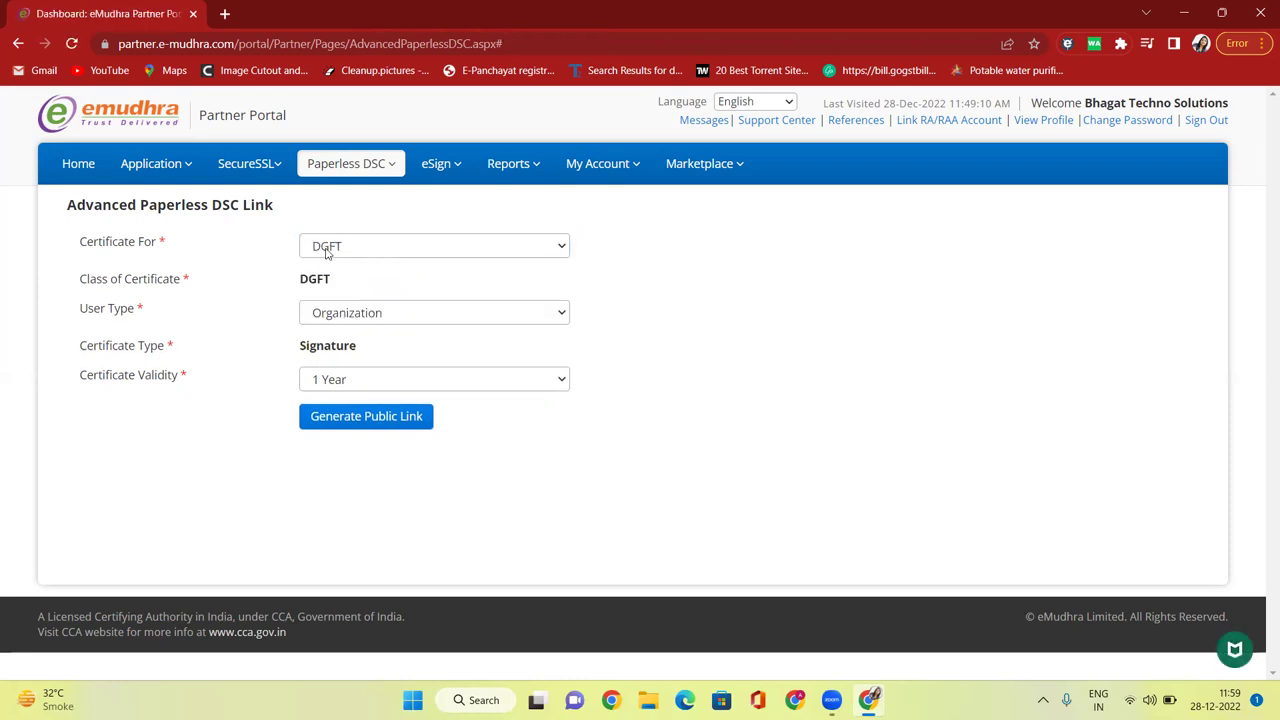
pyautogui.click(355, 258)
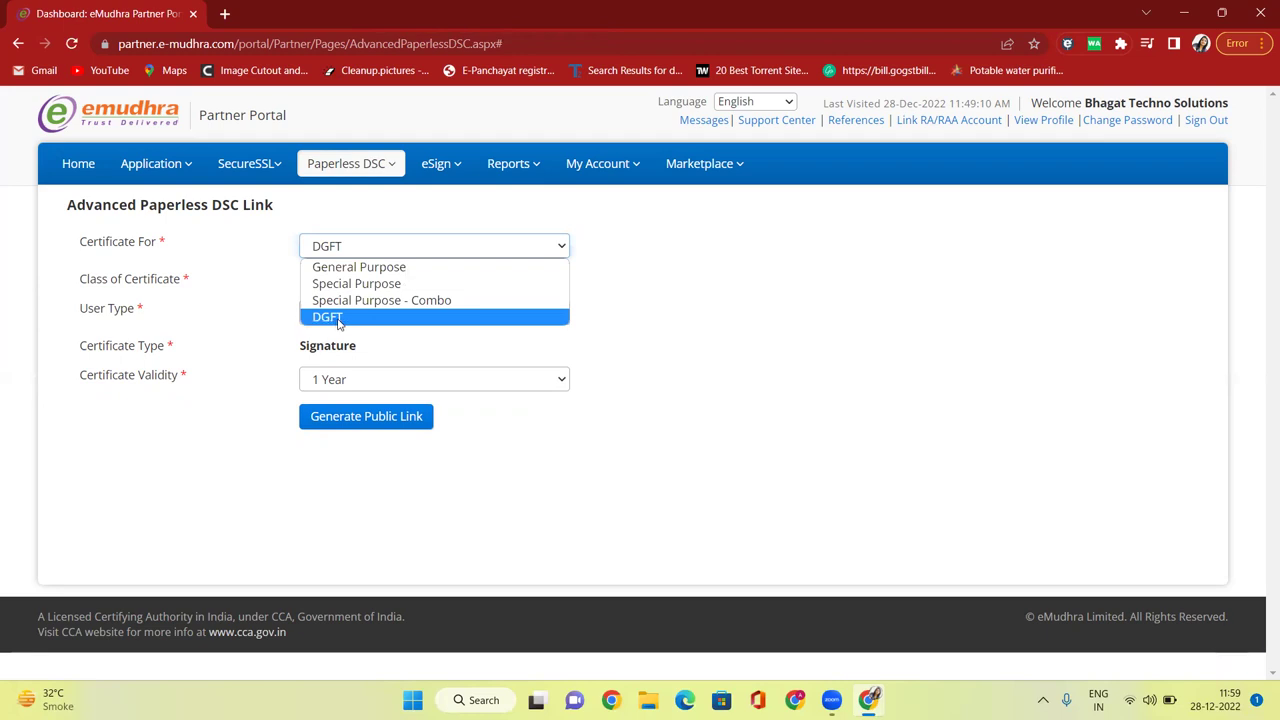
pyautogui.click(361, 270)
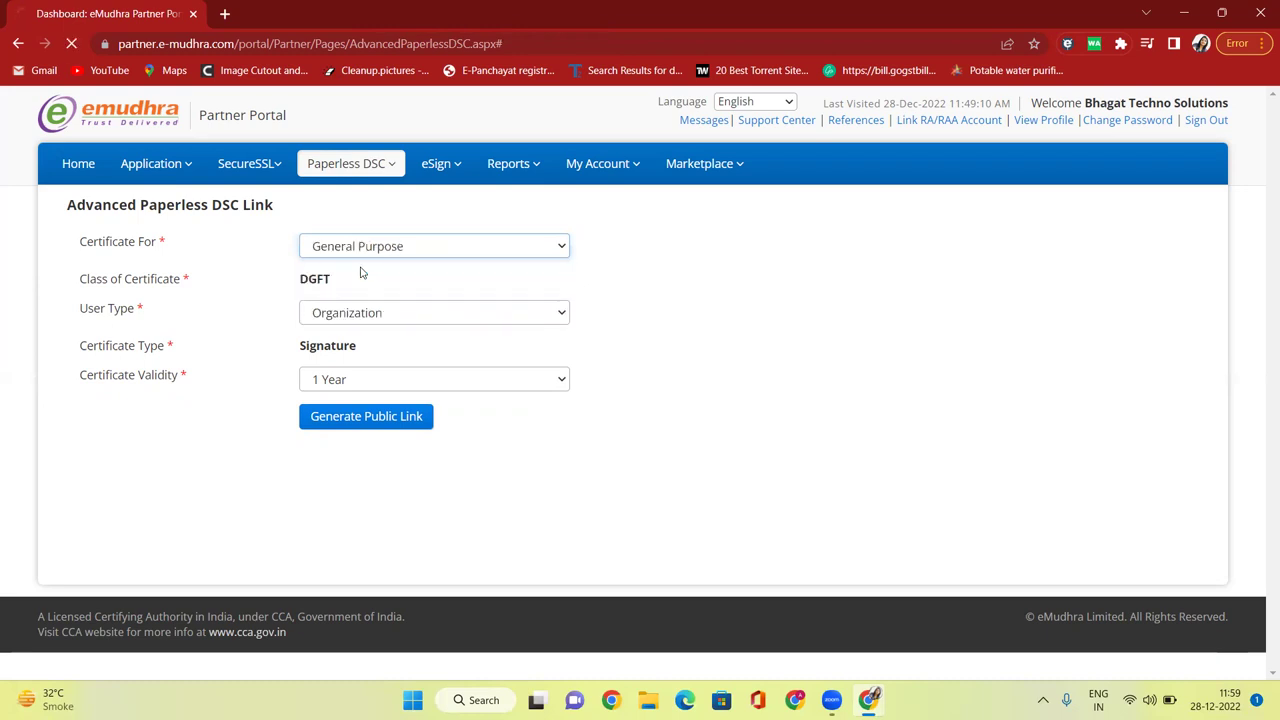
pyautogui.click(370, 285)
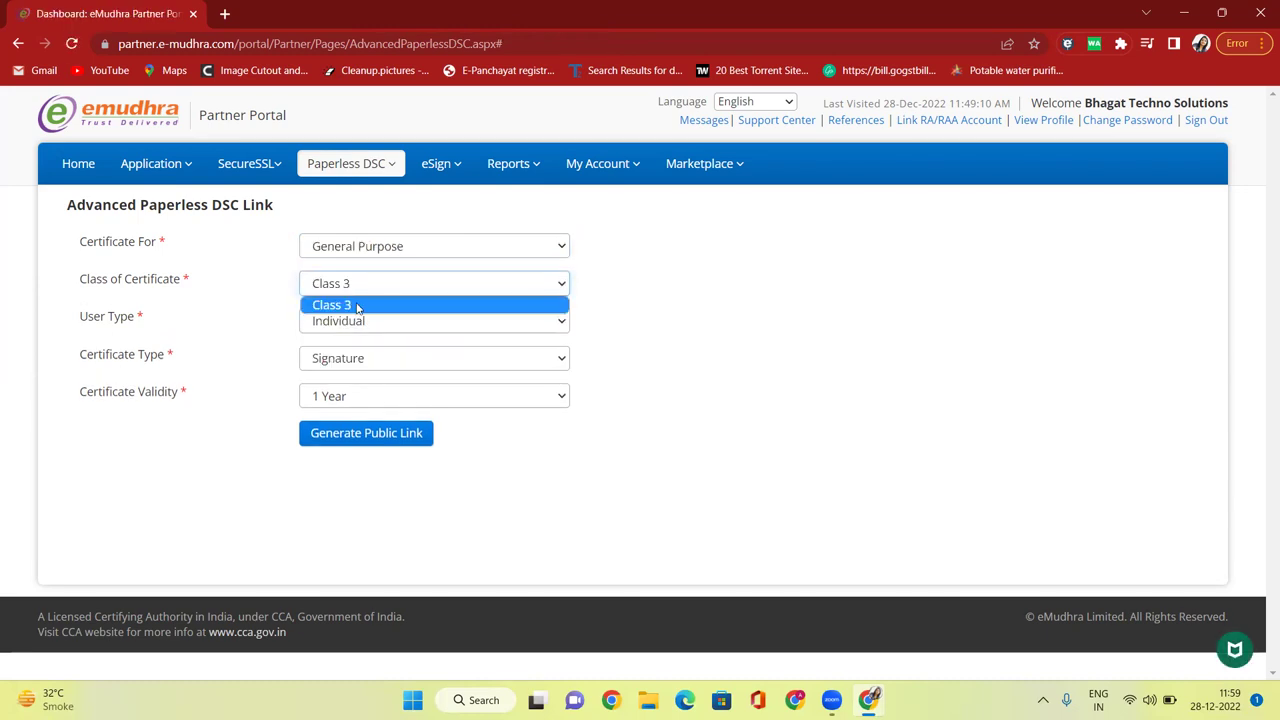
pyautogui.click(359, 306)
pyautogui.click(347, 320)
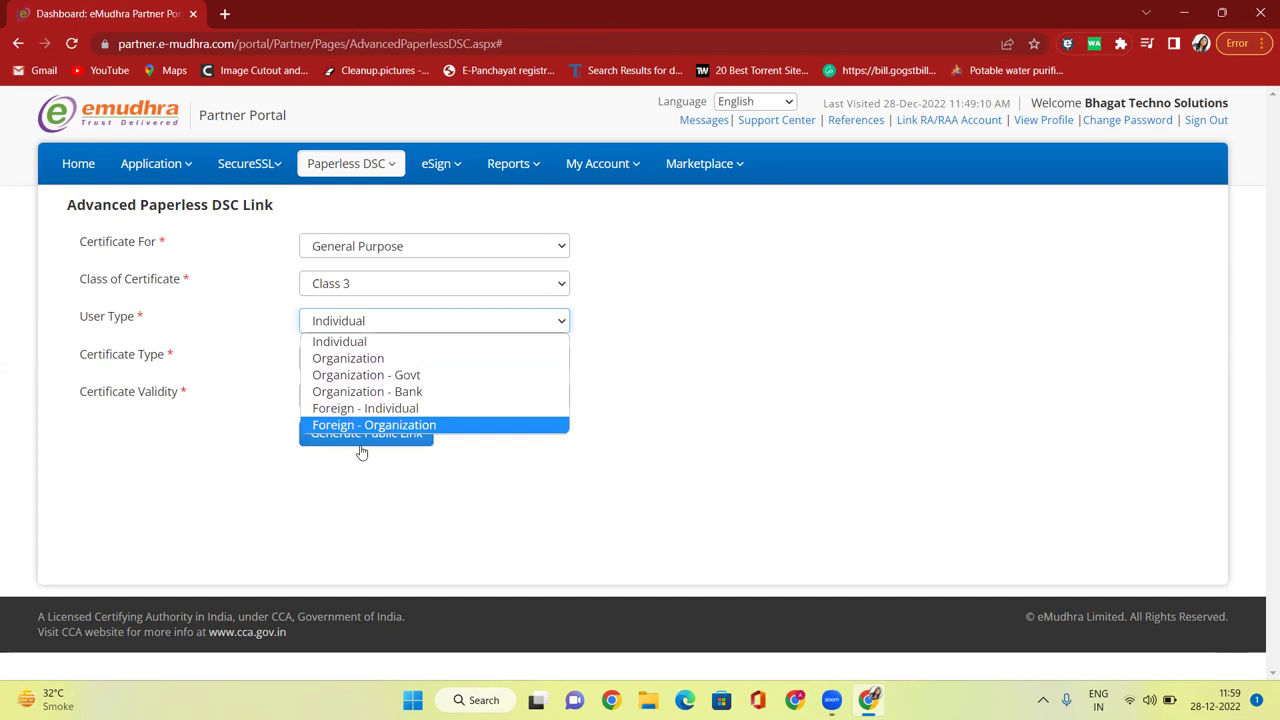
pyautogui.click(341, 342)
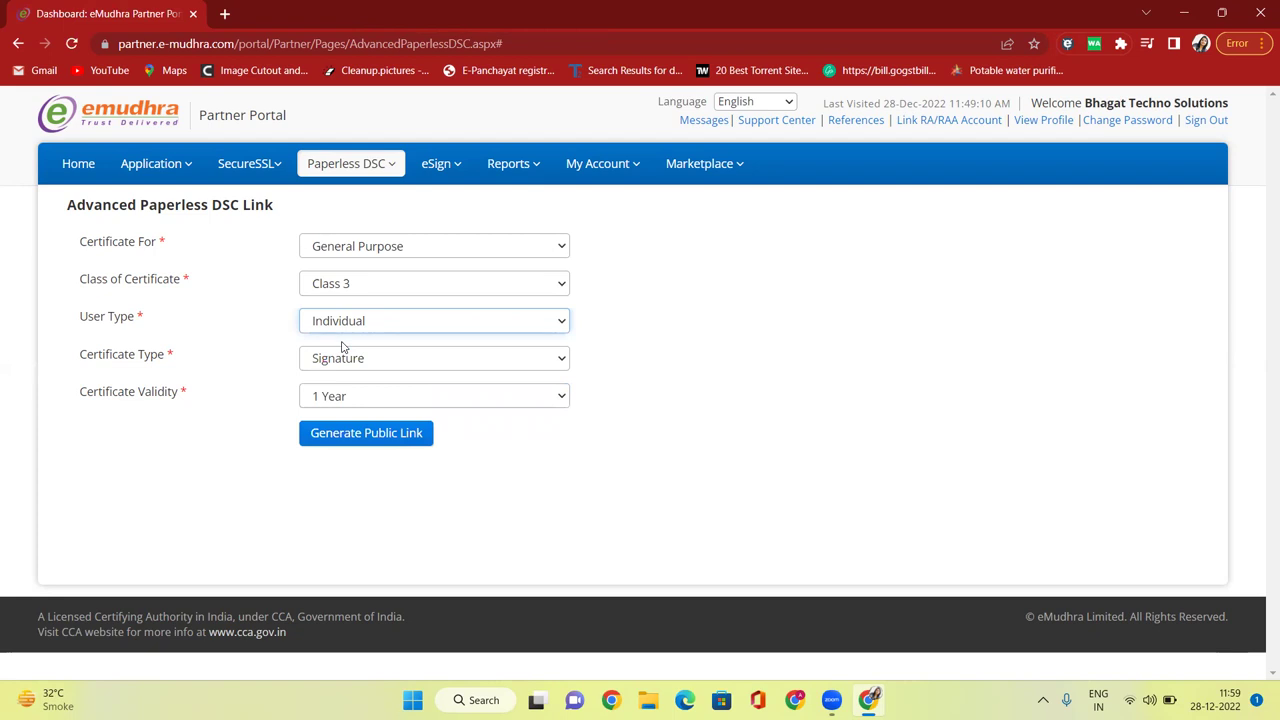
pyautogui.click(352, 325)
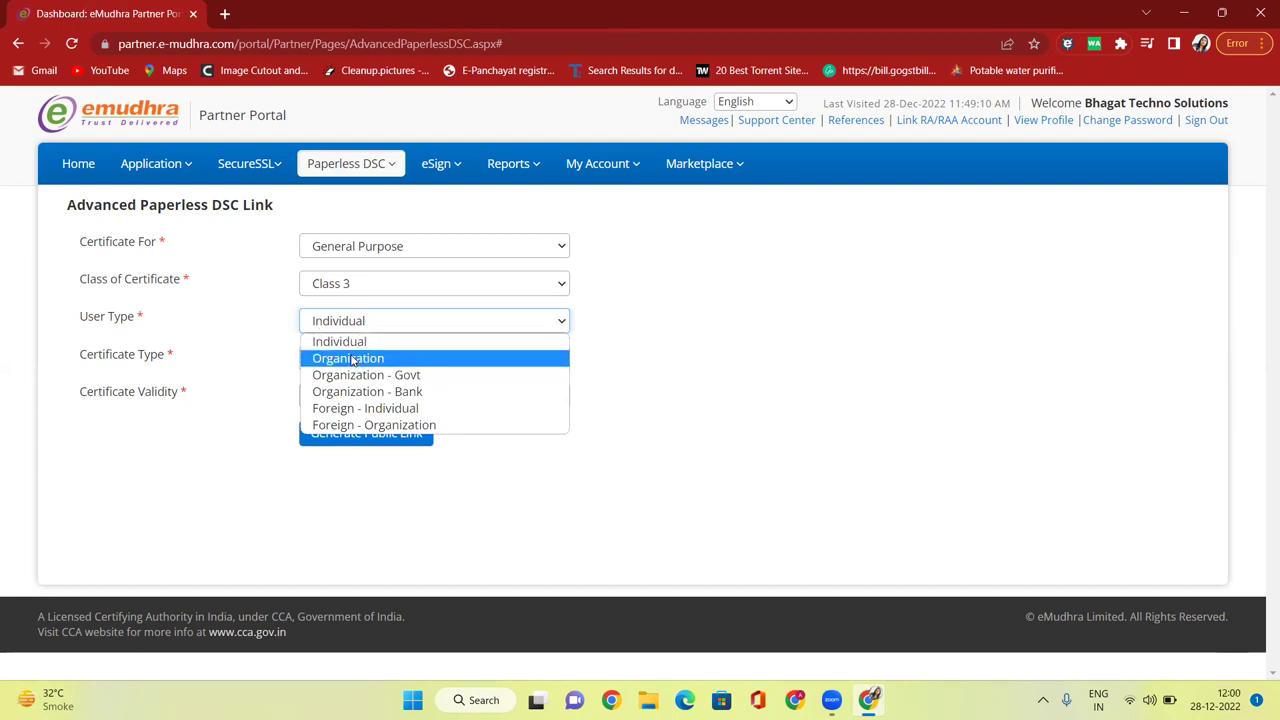
pyautogui.click(351, 360)
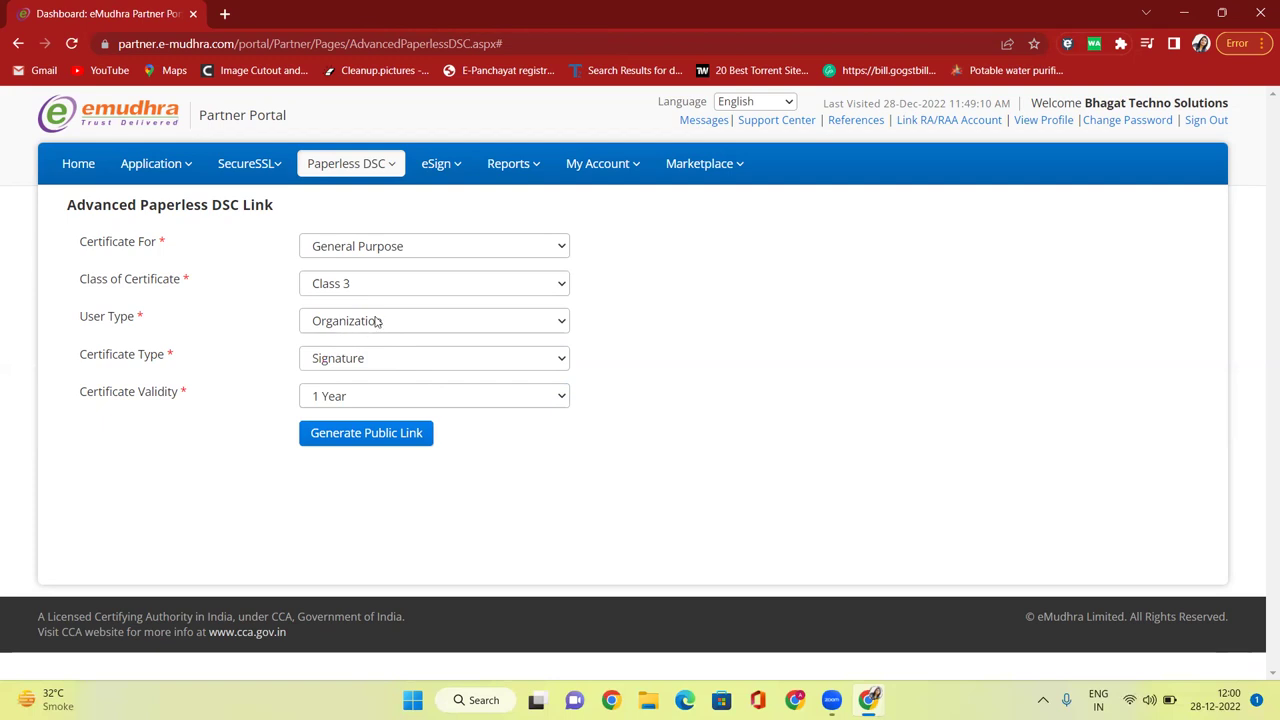
pyautogui.click(377, 321)
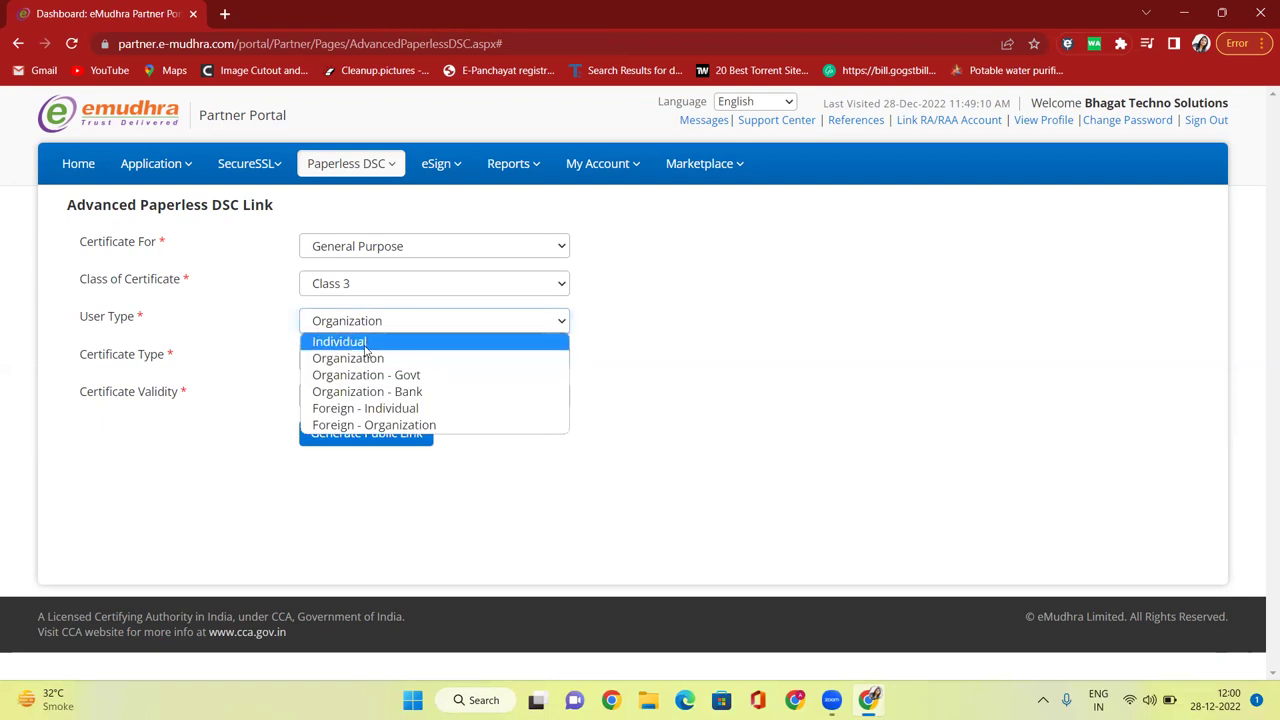
pyautogui.click(350, 343)
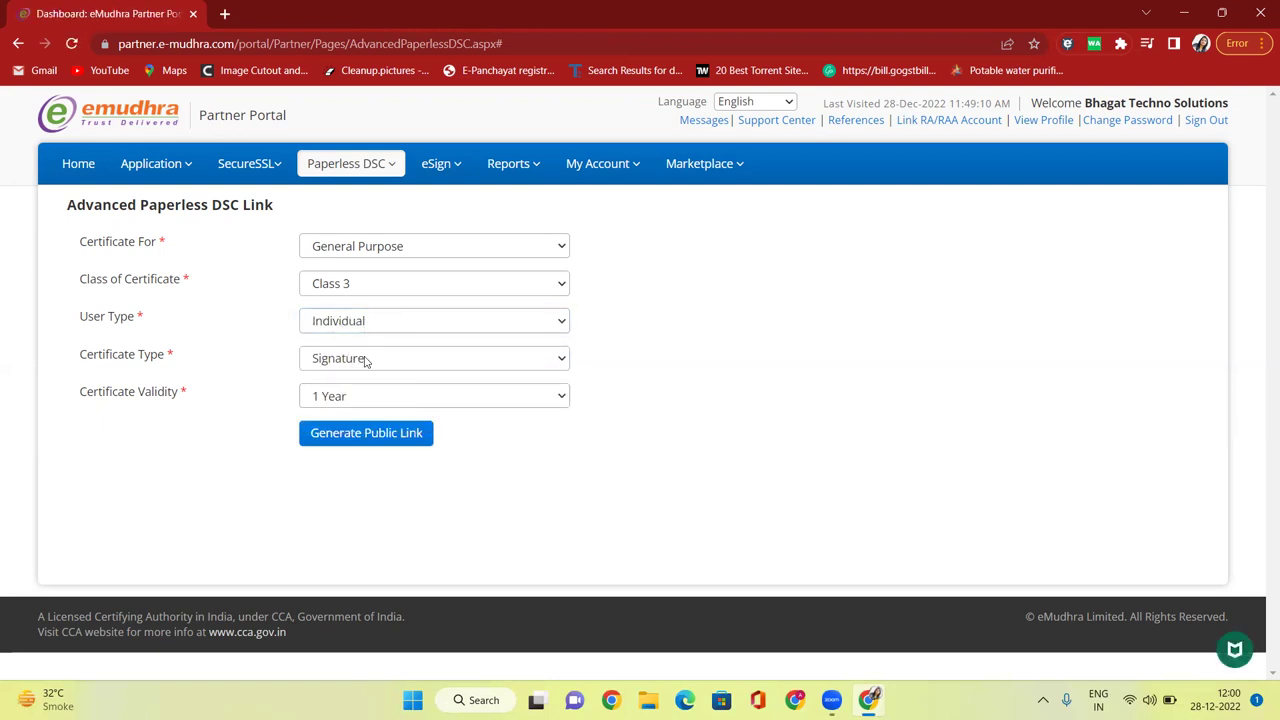
# Set the certificate type to Both and the certificate validity to 2 Year.
pyautogui.click(357, 360)
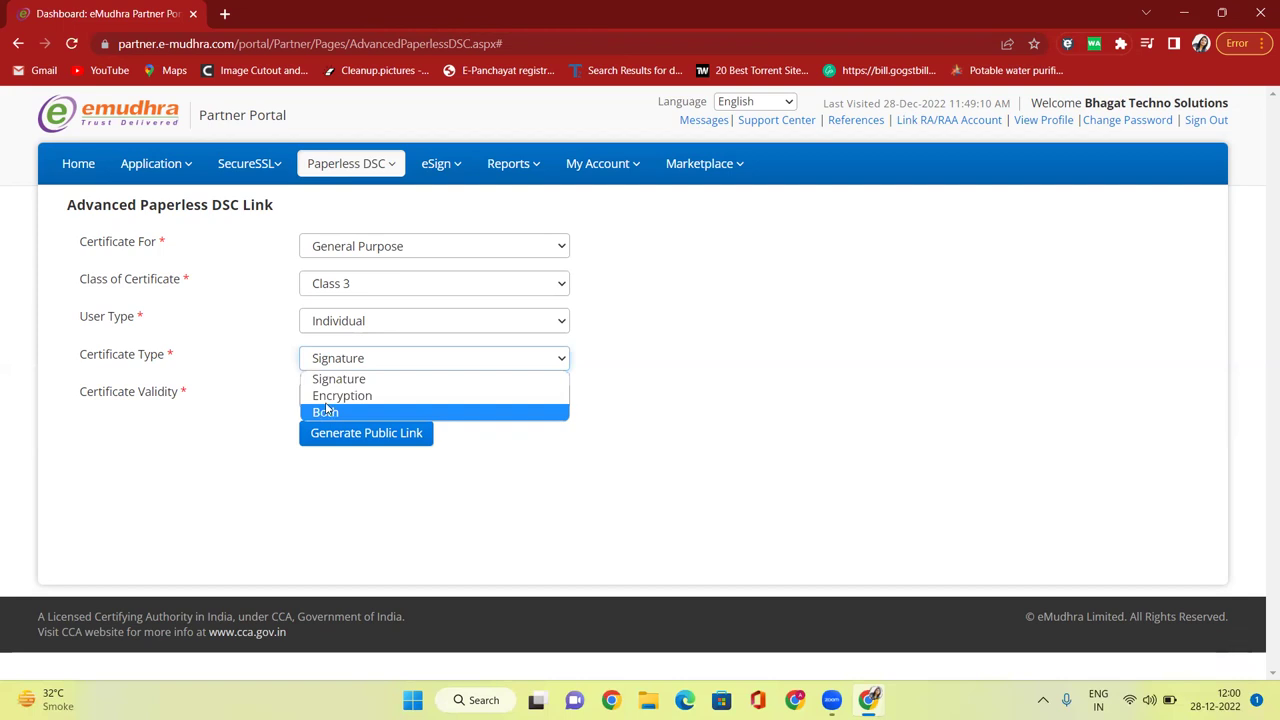
pyautogui.click(331, 413)
pyautogui.click(345, 358)
pyautogui.click(358, 381)
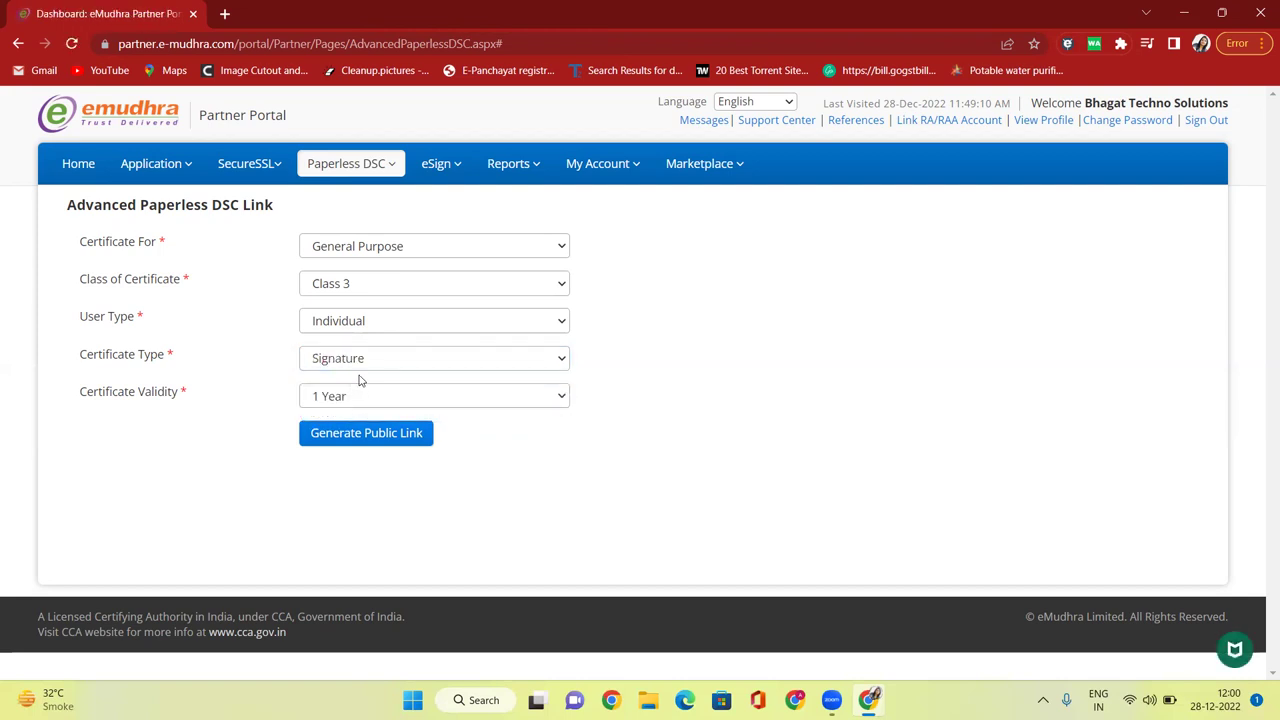
pyautogui.click(361, 359)
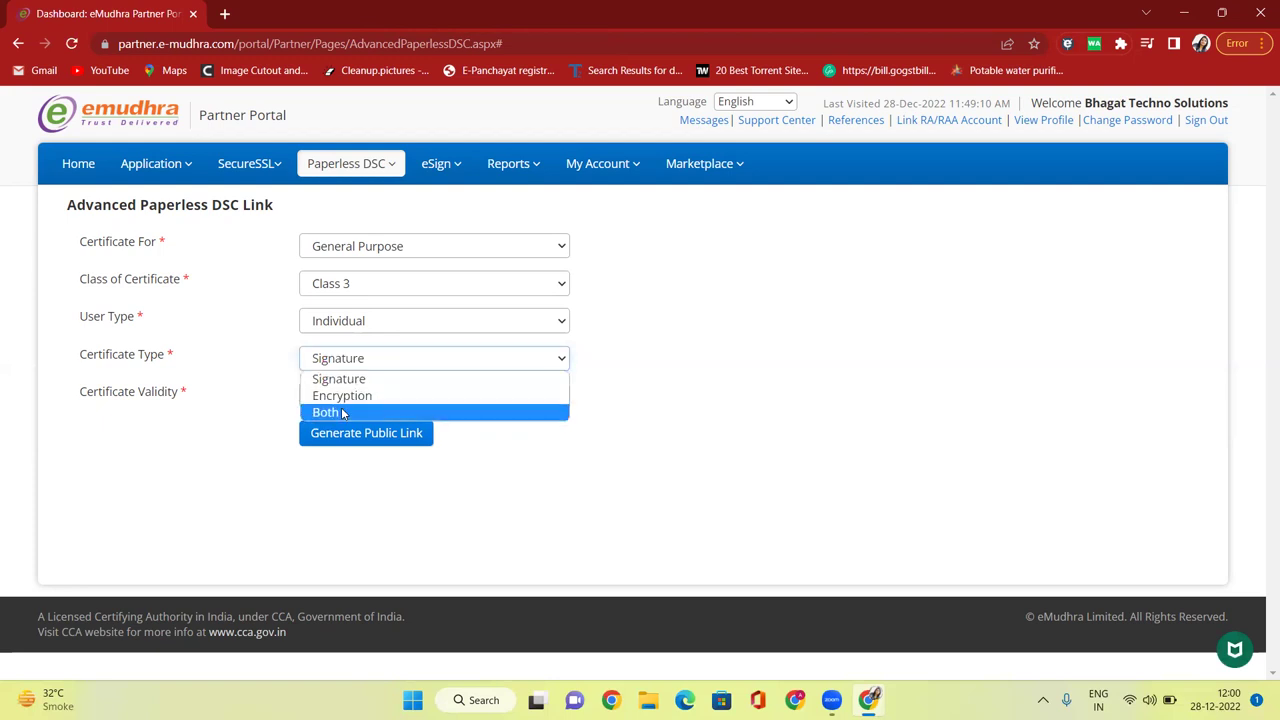
pyautogui.click(342, 413)
pyautogui.moveTo(70, 392); pyautogui.dragTo(192, 402)
pyautogui.click(333, 402)
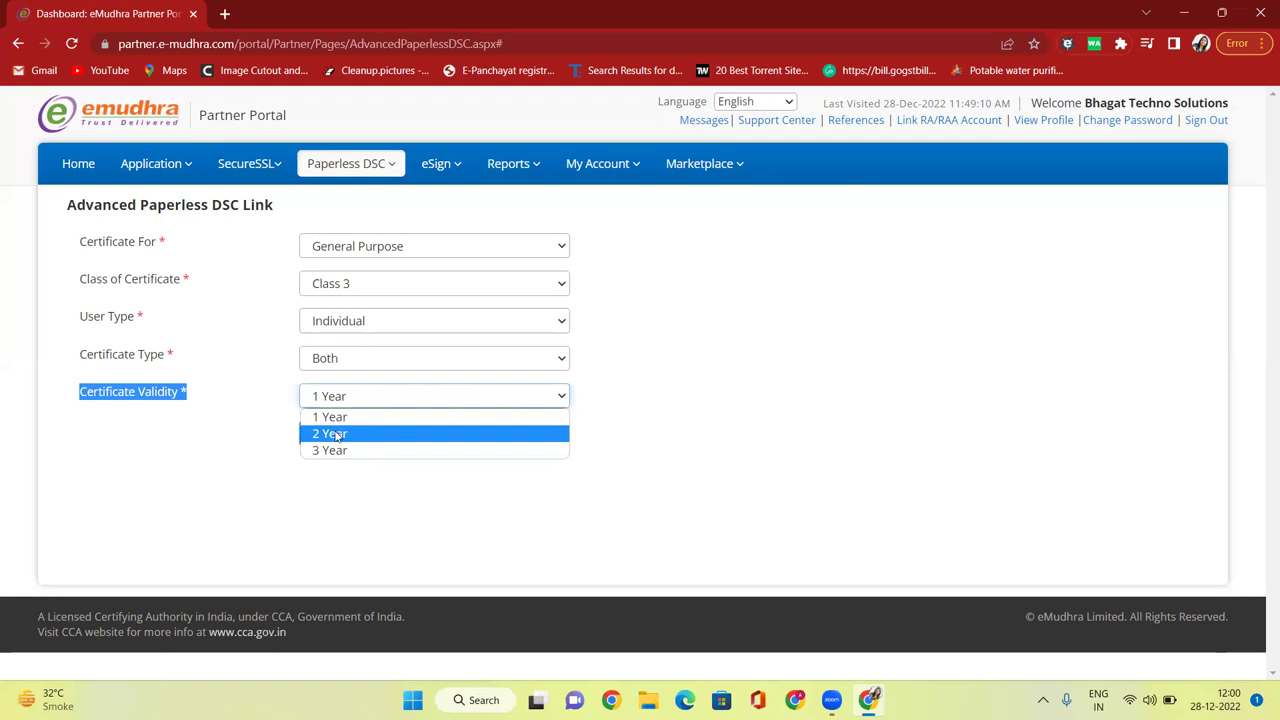
pyautogui.click(334, 432)
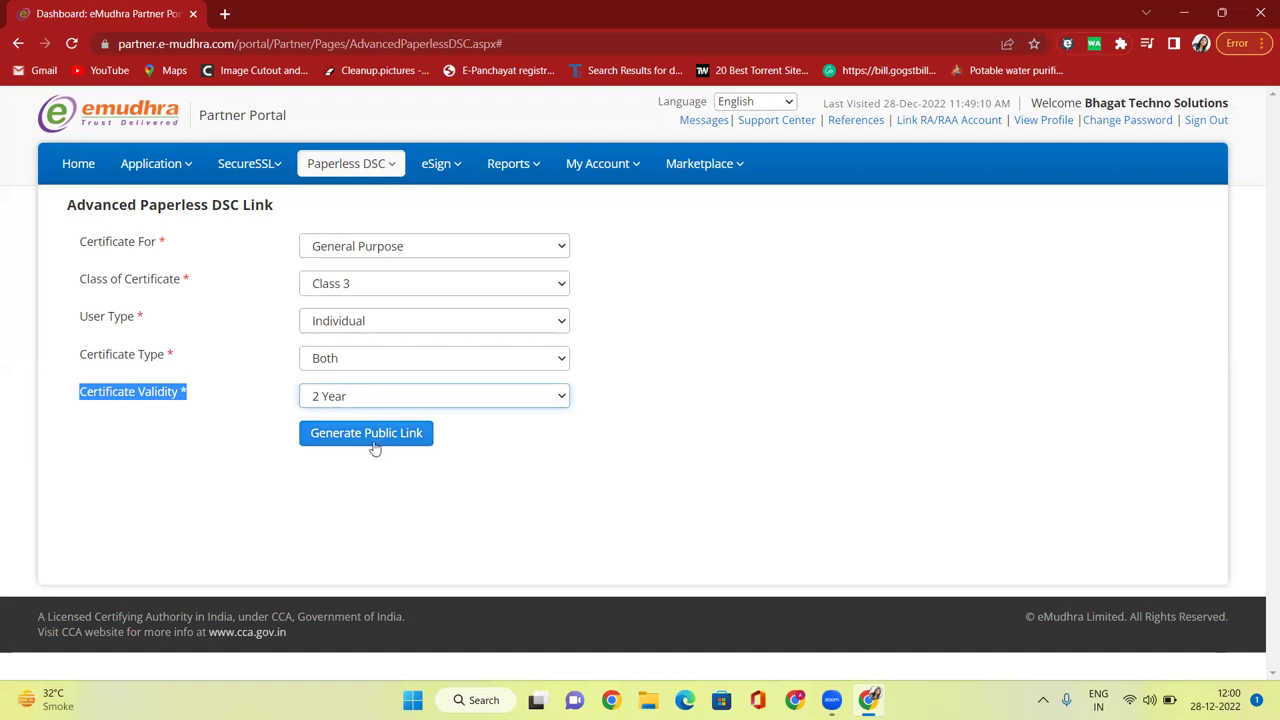
# Confirm Class 3 and Both, generate the public link, and open it in a new tab.
pyautogui.click(771, 398)
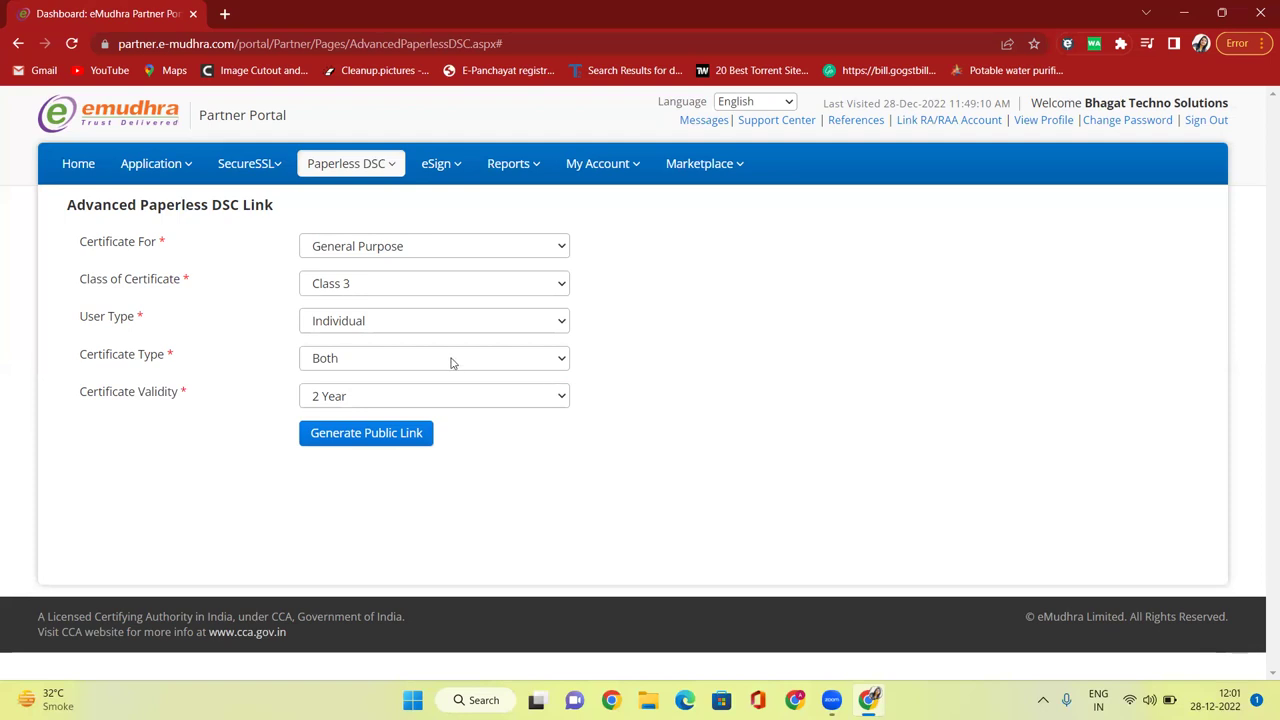
pyautogui.click(360, 294)
pyautogui.click(355, 304)
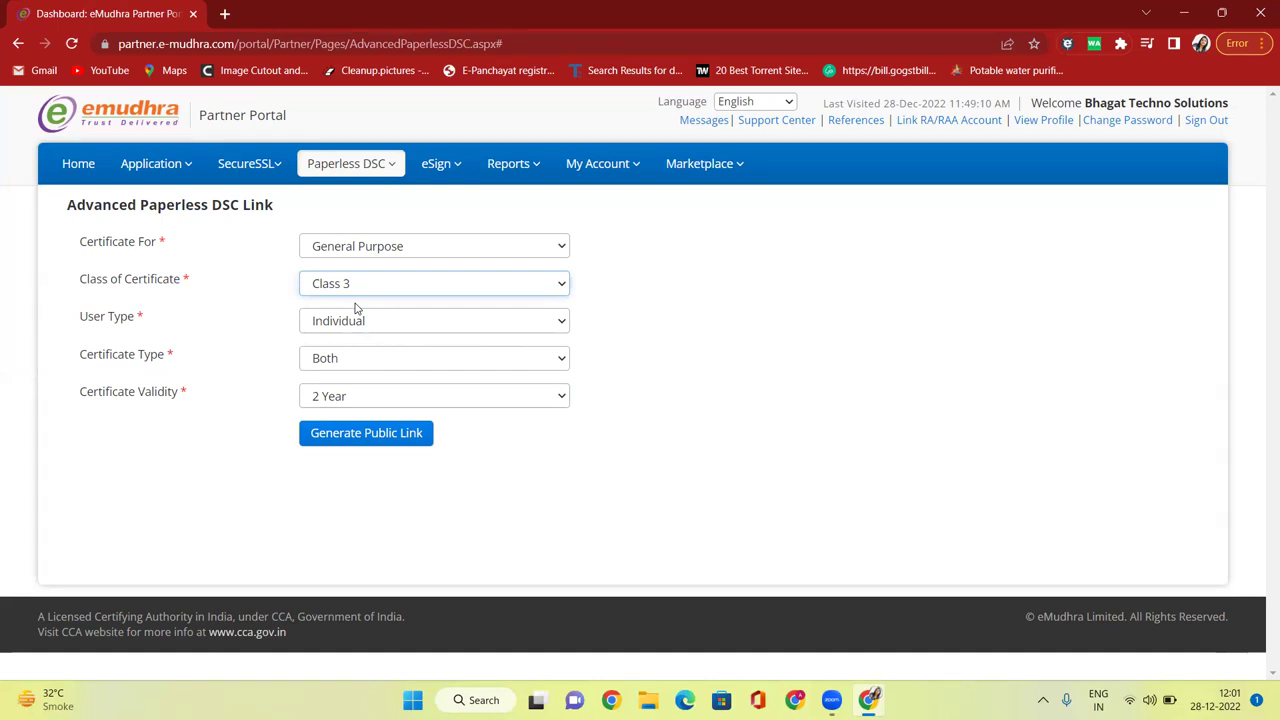
pyautogui.click(362, 357)
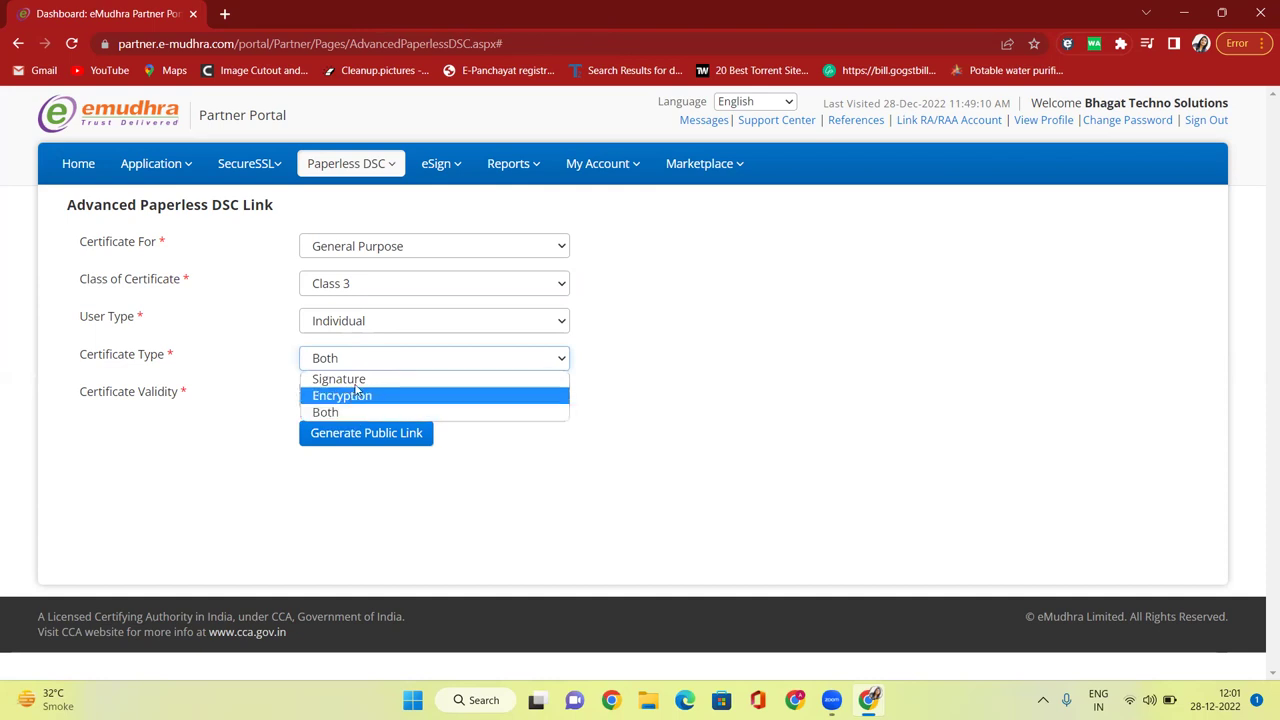
pyautogui.click(357, 362)
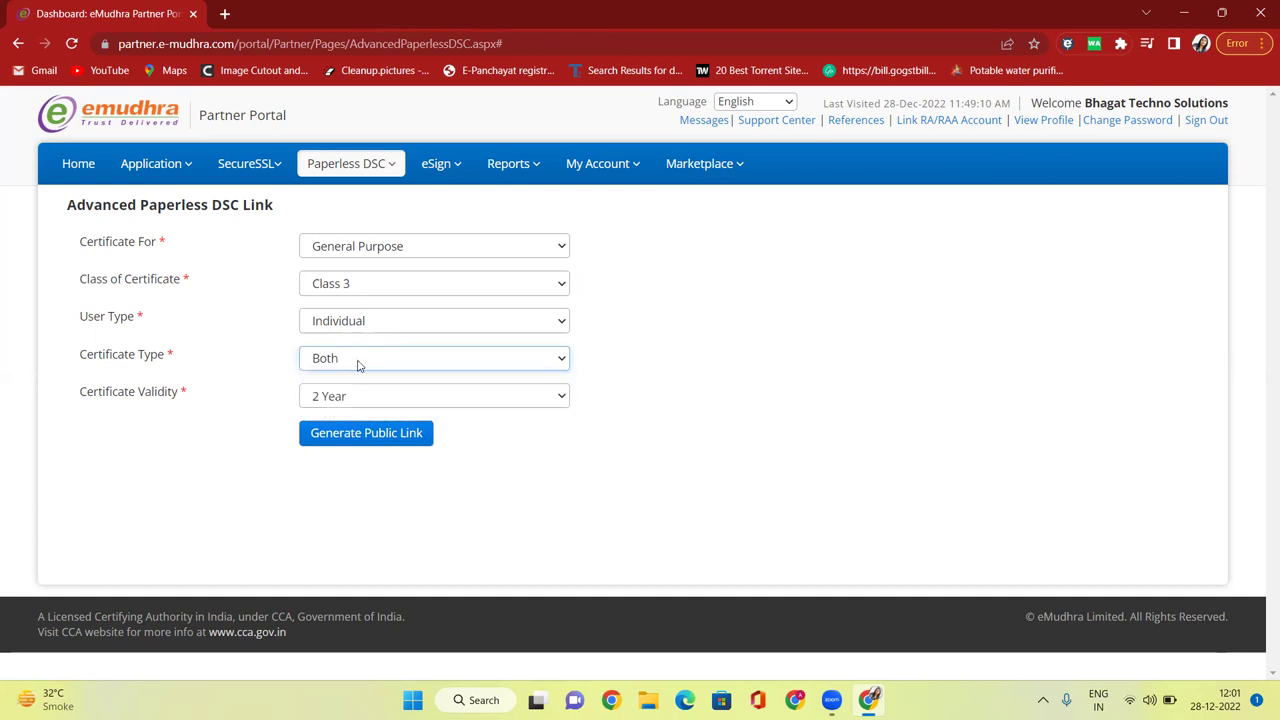
pyautogui.click(381, 439)
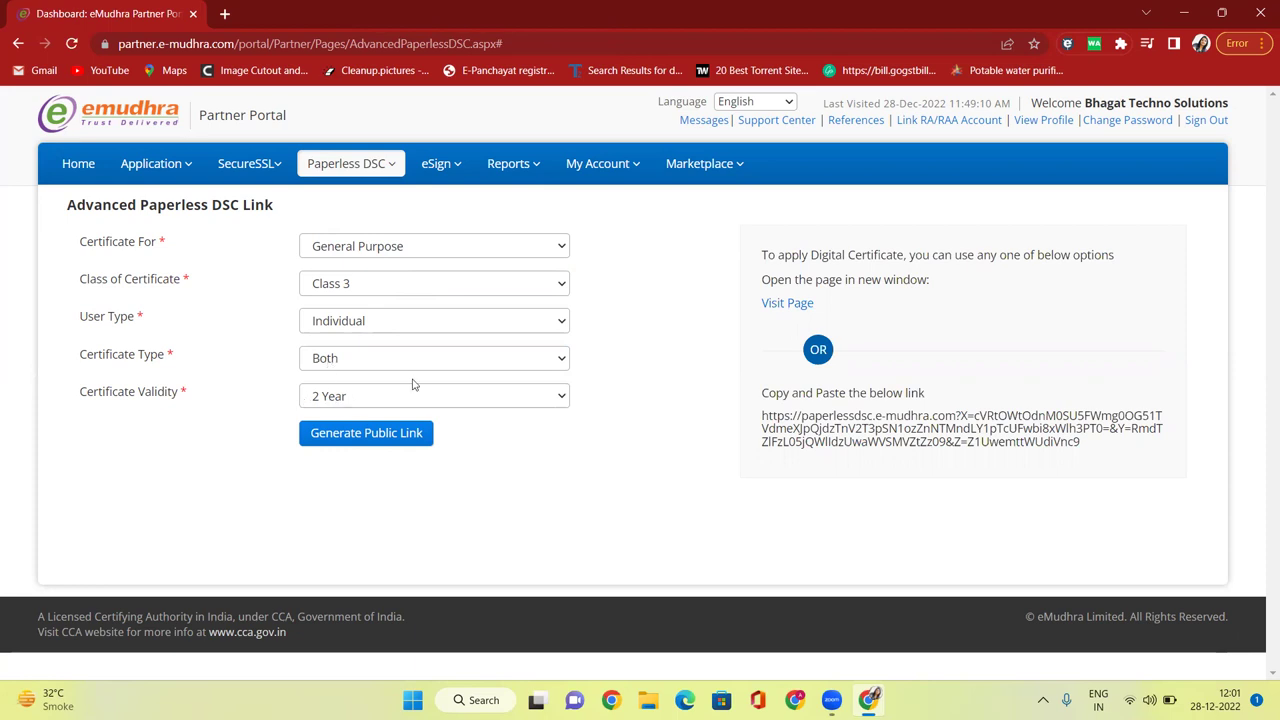
pyautogui.click(798, 304)
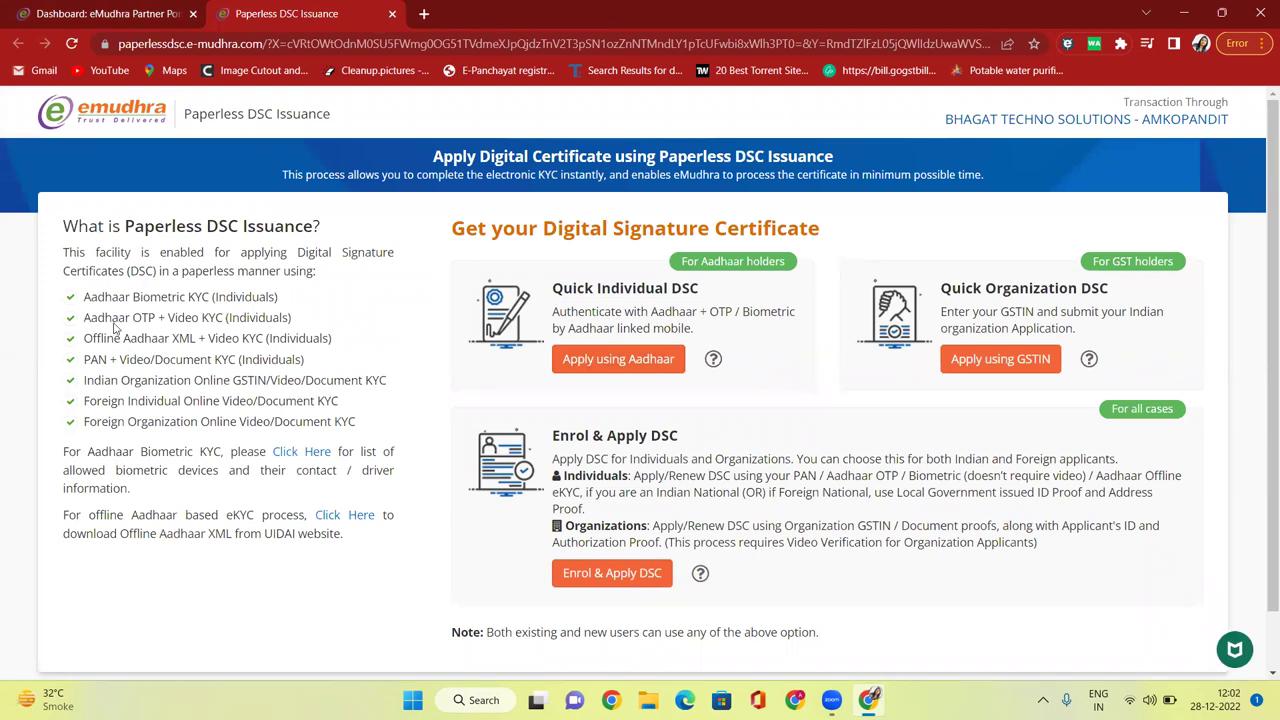
# Review the individual Aadhaar KYC methods, then start a Quick Individual DSC application via Aadhaar.
pyautogui.moveTo(84, 297); pyautogui.dragTo(259, 298)
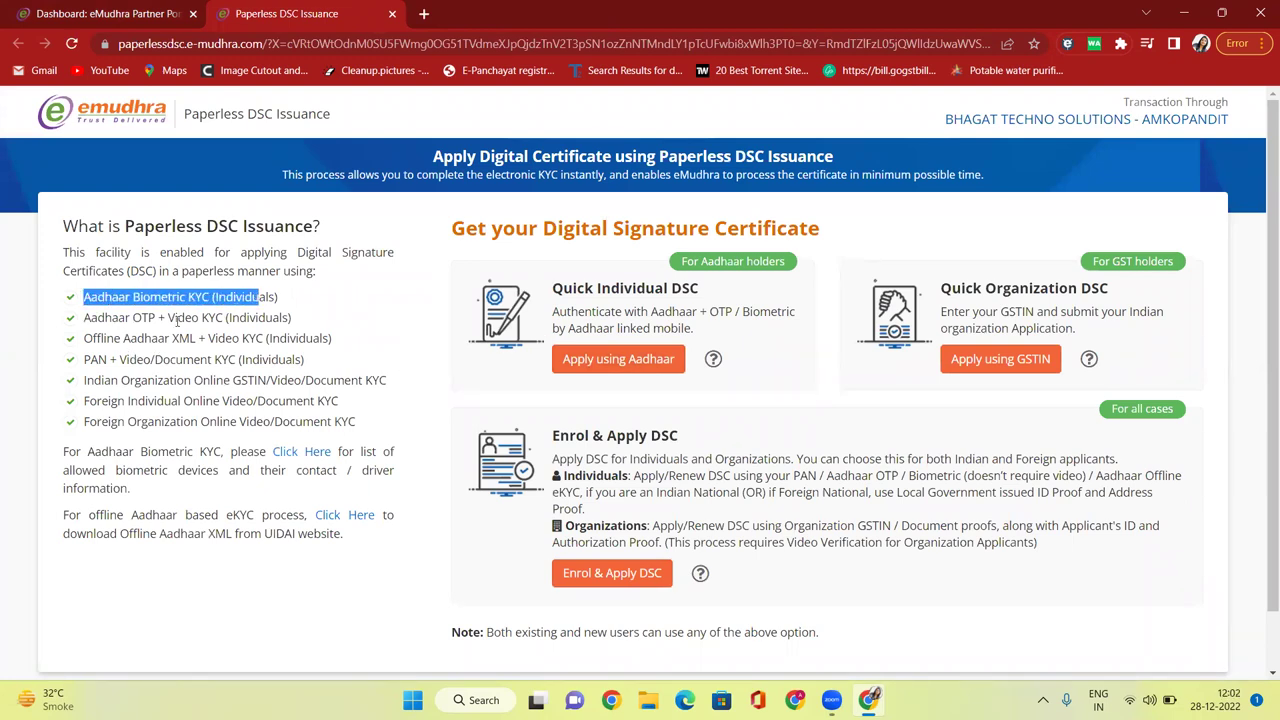
pyautogui.moveTo(97, 318); pyautogui.dragTo(224, 318)
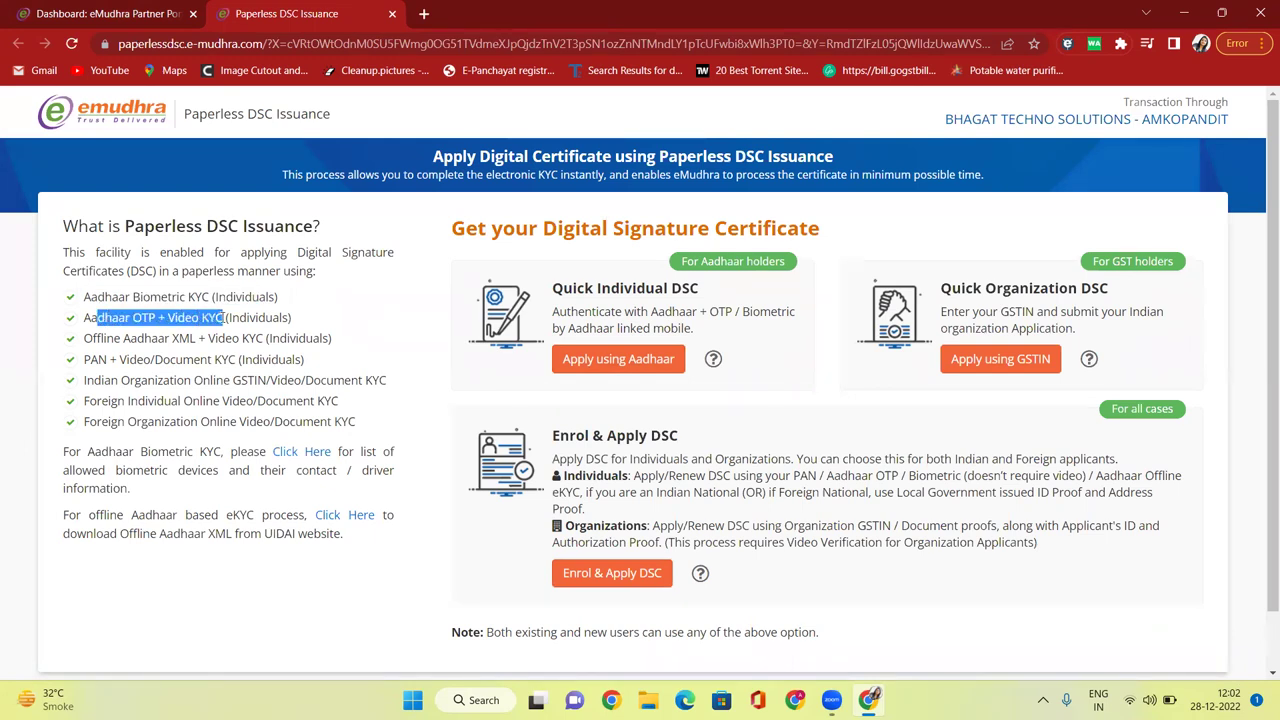
pyautogui.moveTo(93, 338); pyautogui.dragTo(209, 340)
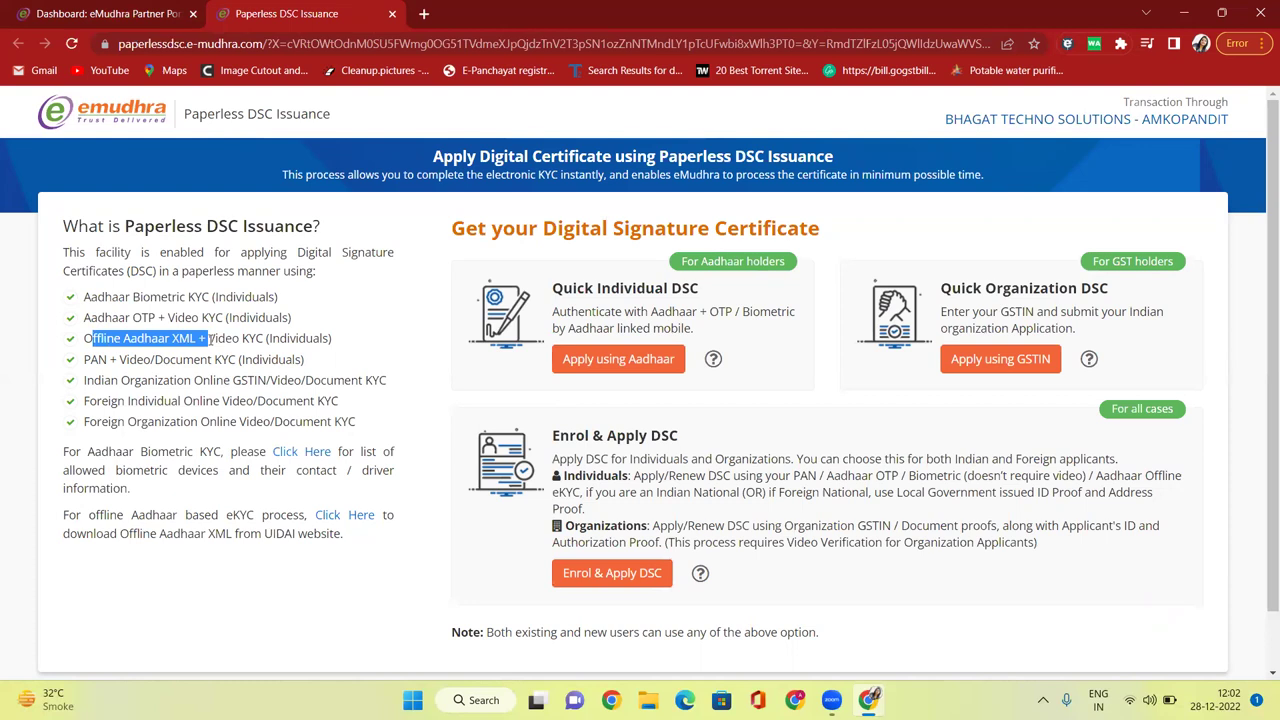
pyautogui.click(155, 352)
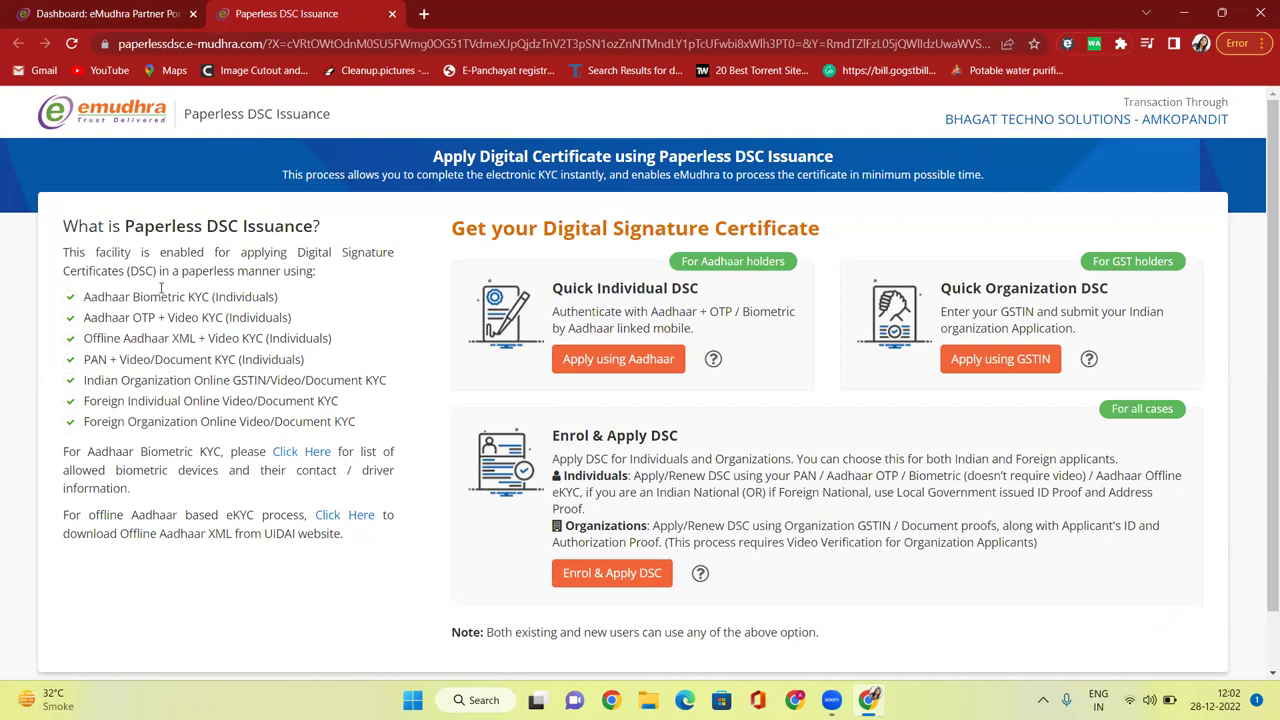
pyautogui.moveTo(226, 297); pyautogui.dragTo(258, 297)
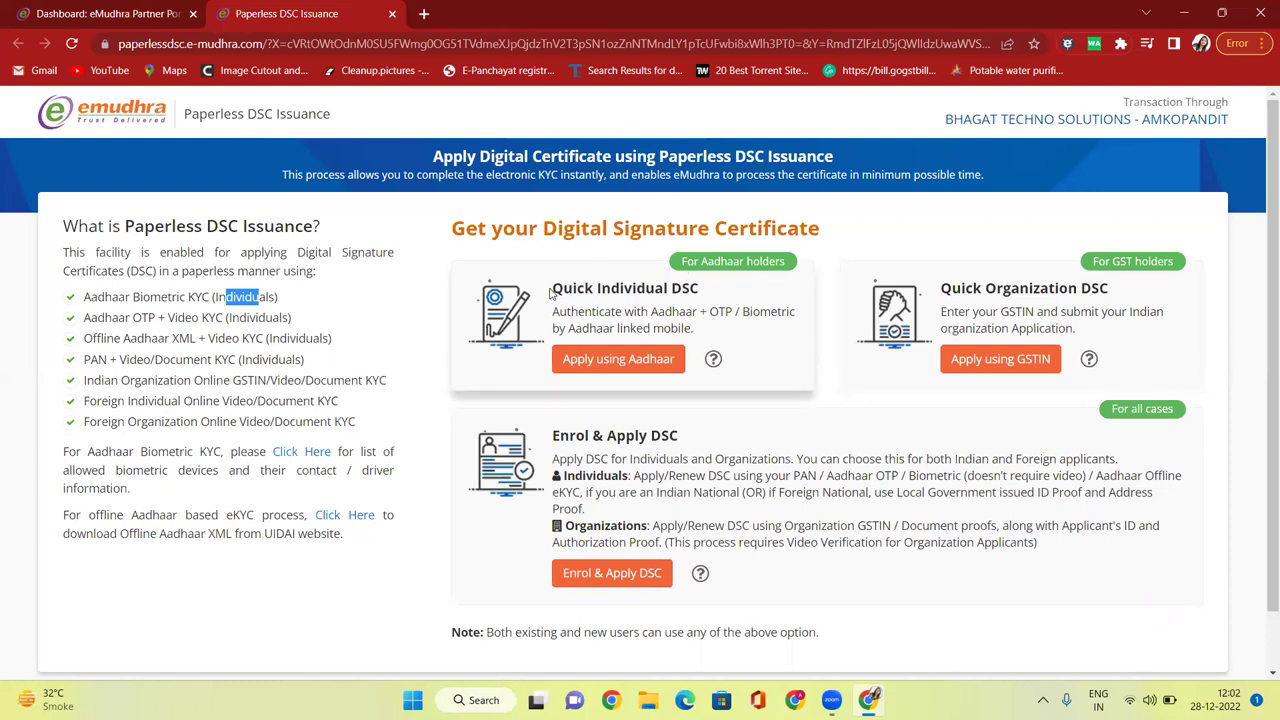
pyautogui.scroll(-1, 878, 290)
pyautogui.scroll(1, 850, 197)
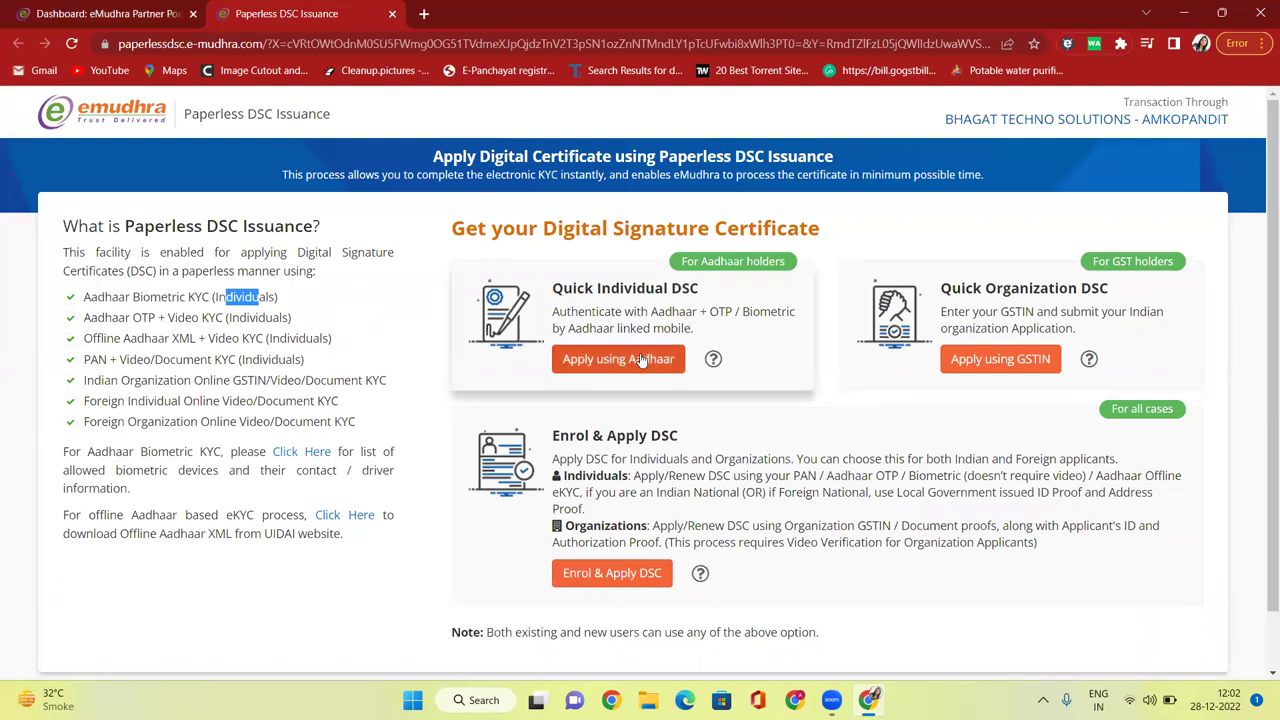
pyautogui.moveTo(552, 288); pyautogui.dragTo(790, 273)
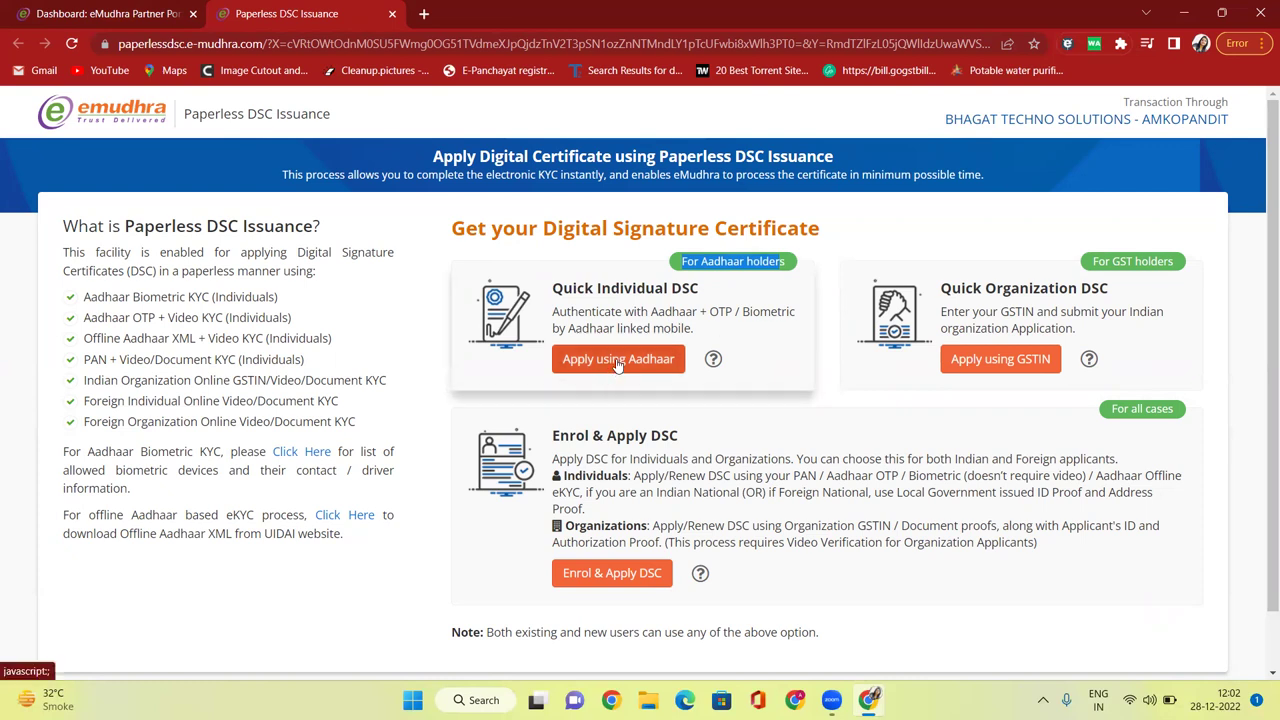
pyautogui.scroll(-1, 618, 365)
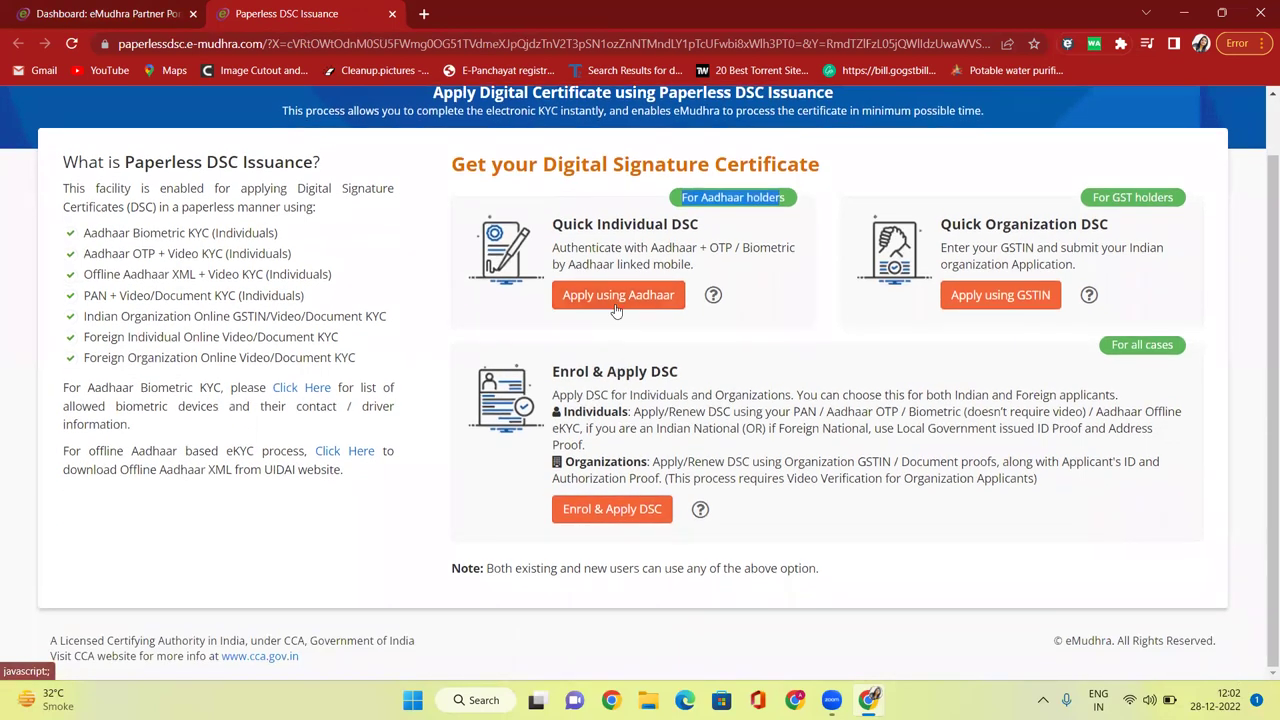
pyautogui.click(617, 298)
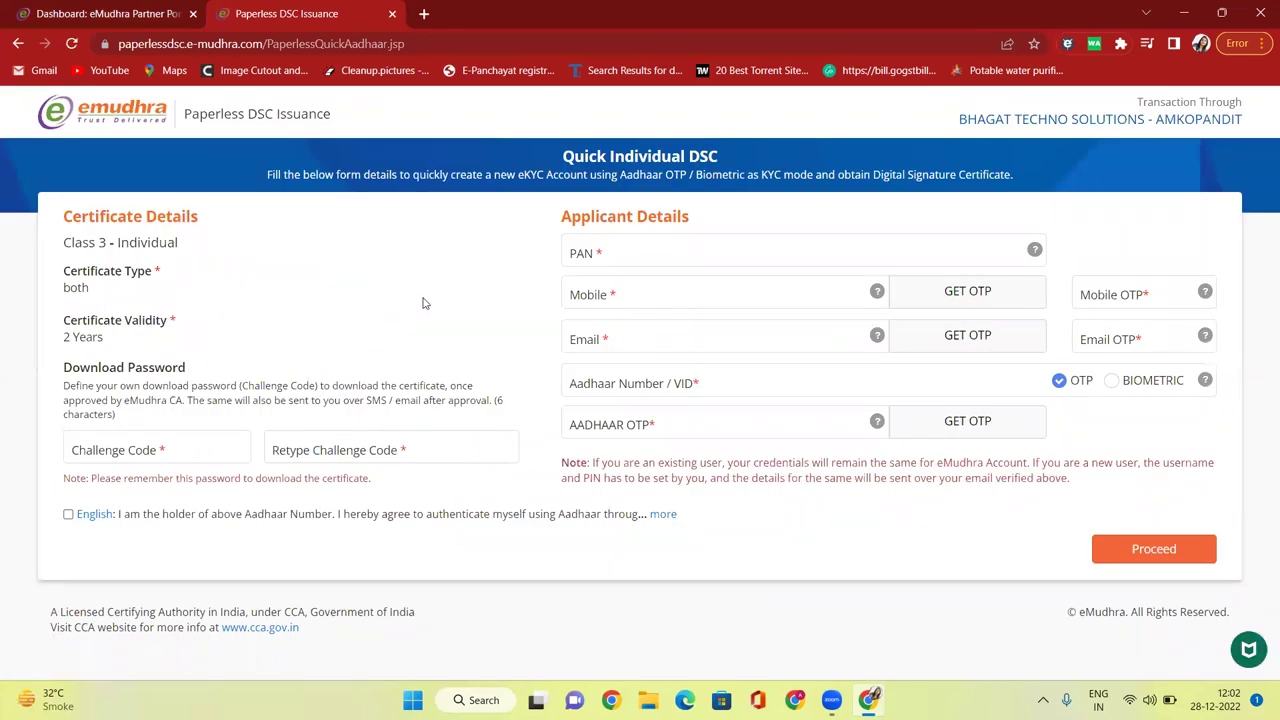
# Enter the applicant's PAN in capitals and verify the masked holder name shown beneath it.
pyautogui.click(614, 256)
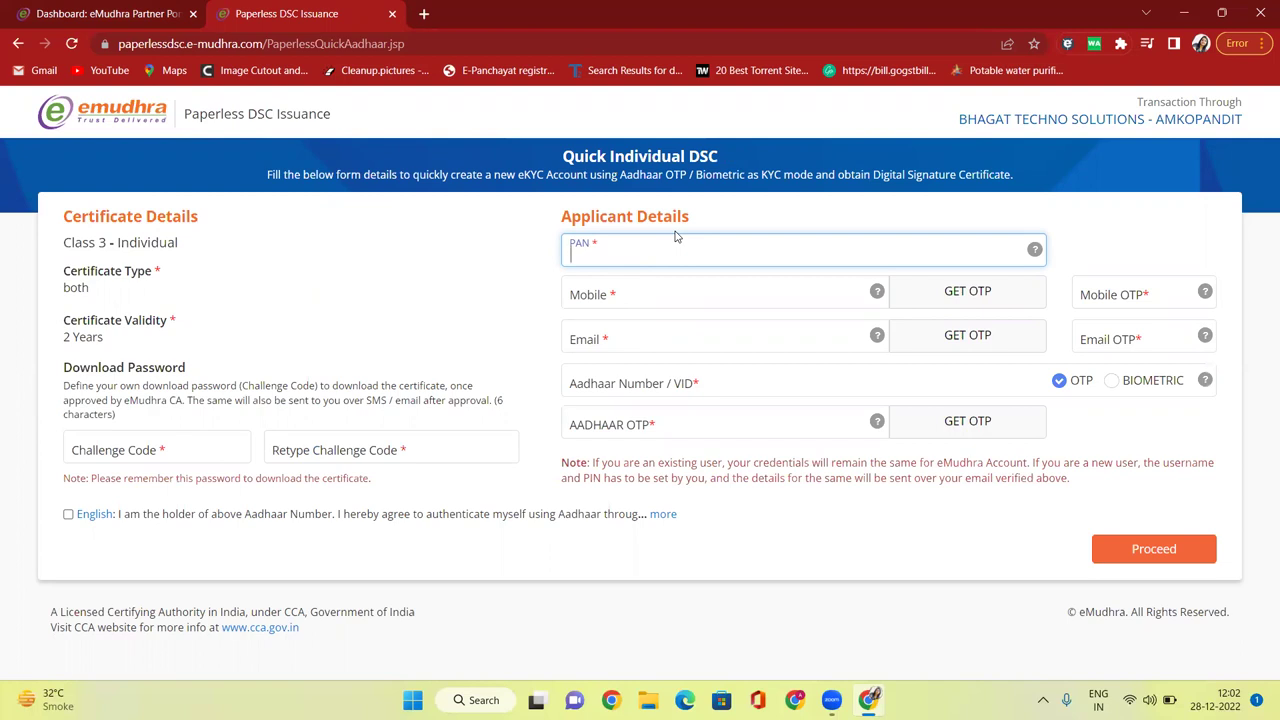
pyautogui.press('capslock')
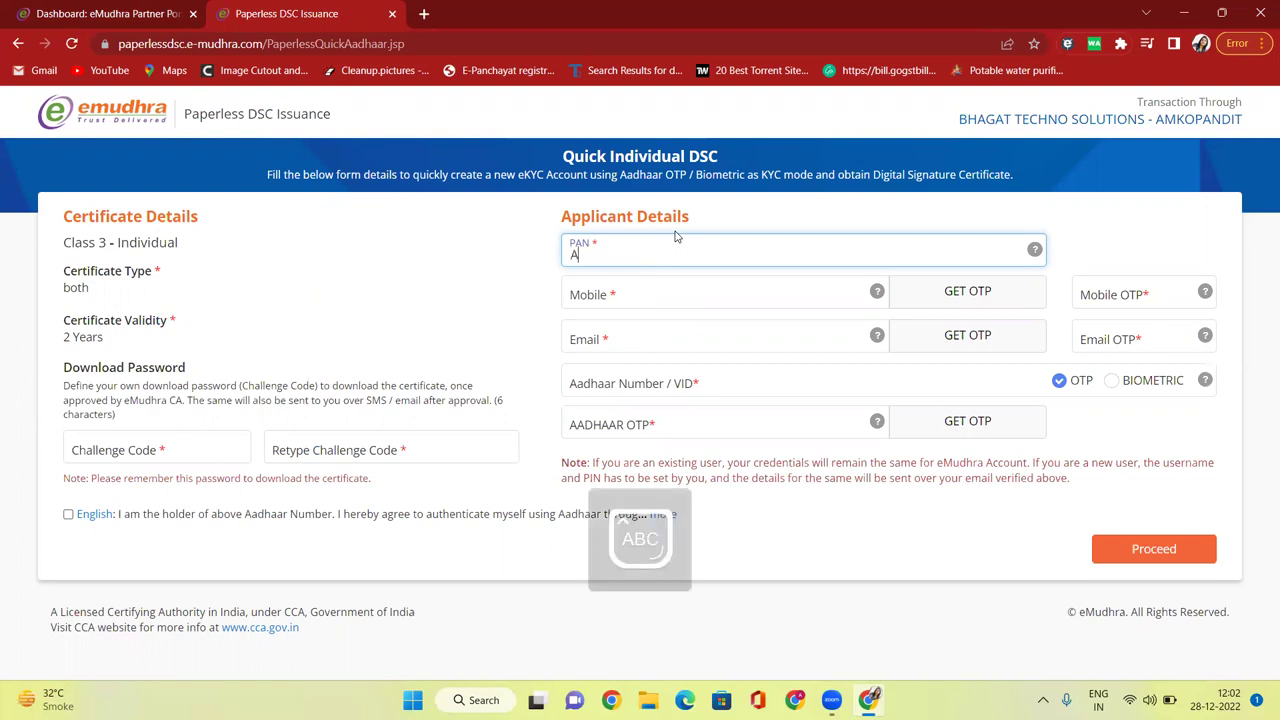
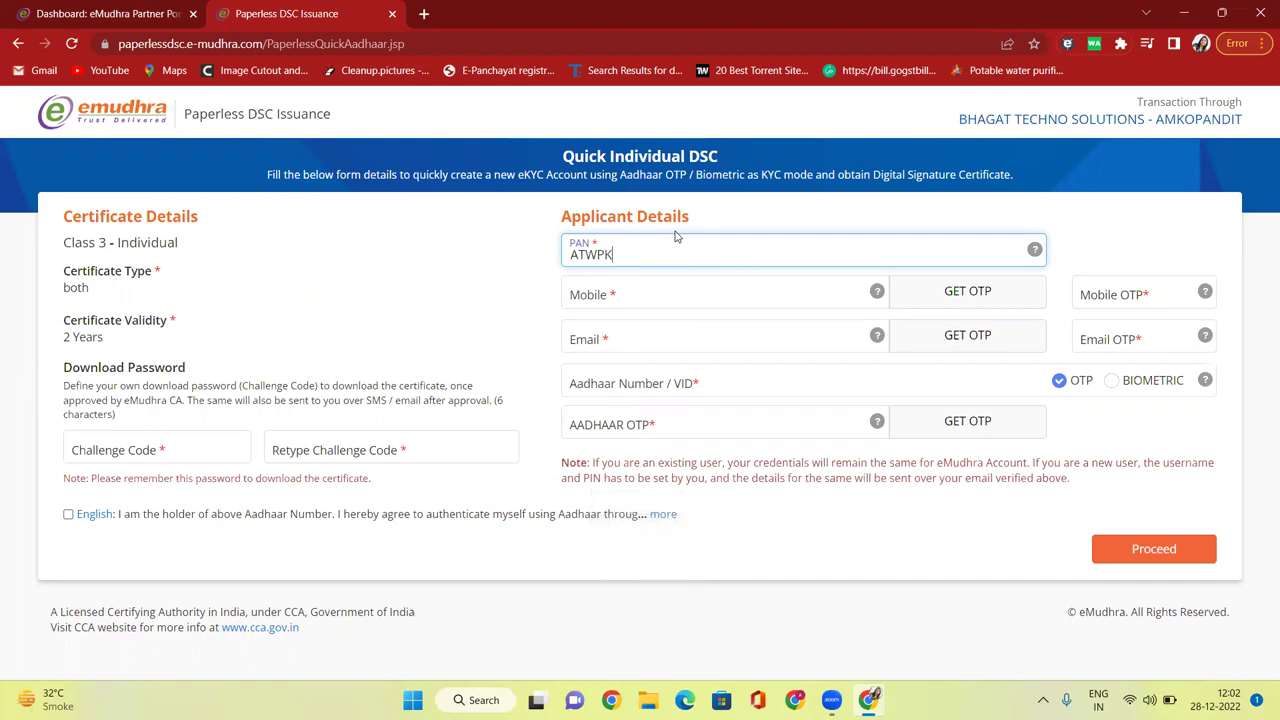
pyautogui.click(481, 280)
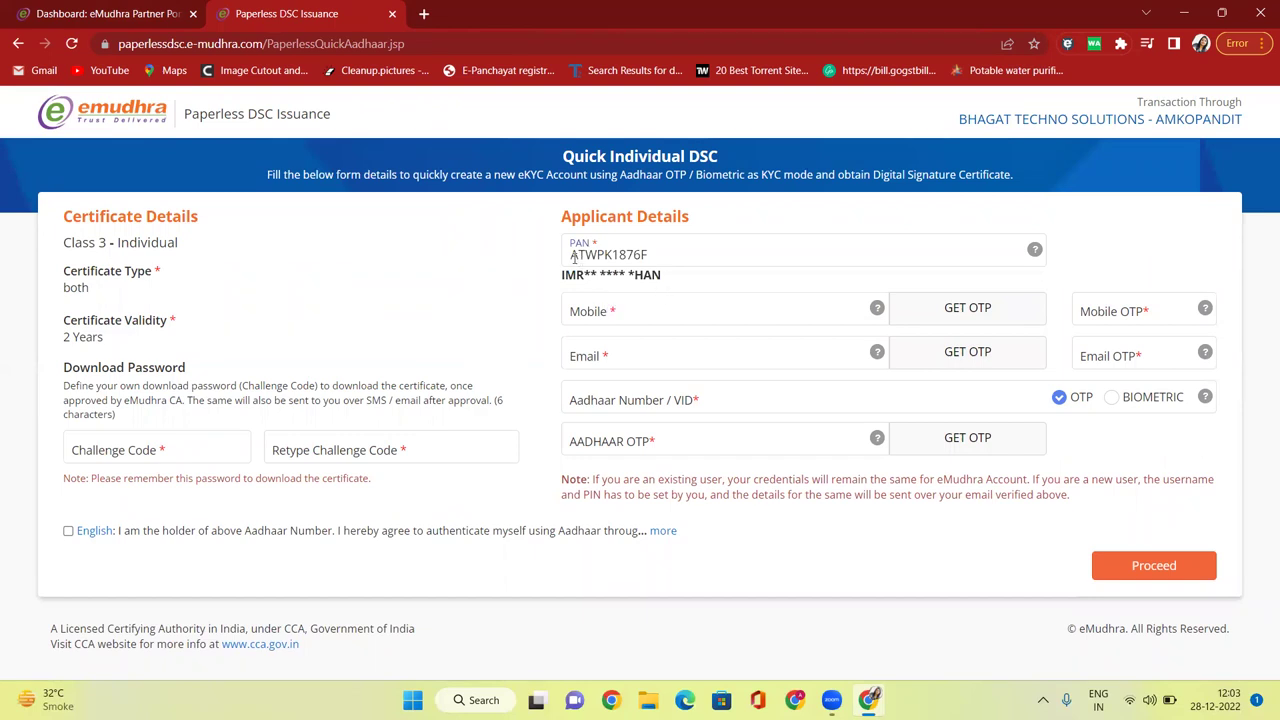
pyautogui.moveTo(560, 277); pyautogui.dragTo(677, 286)
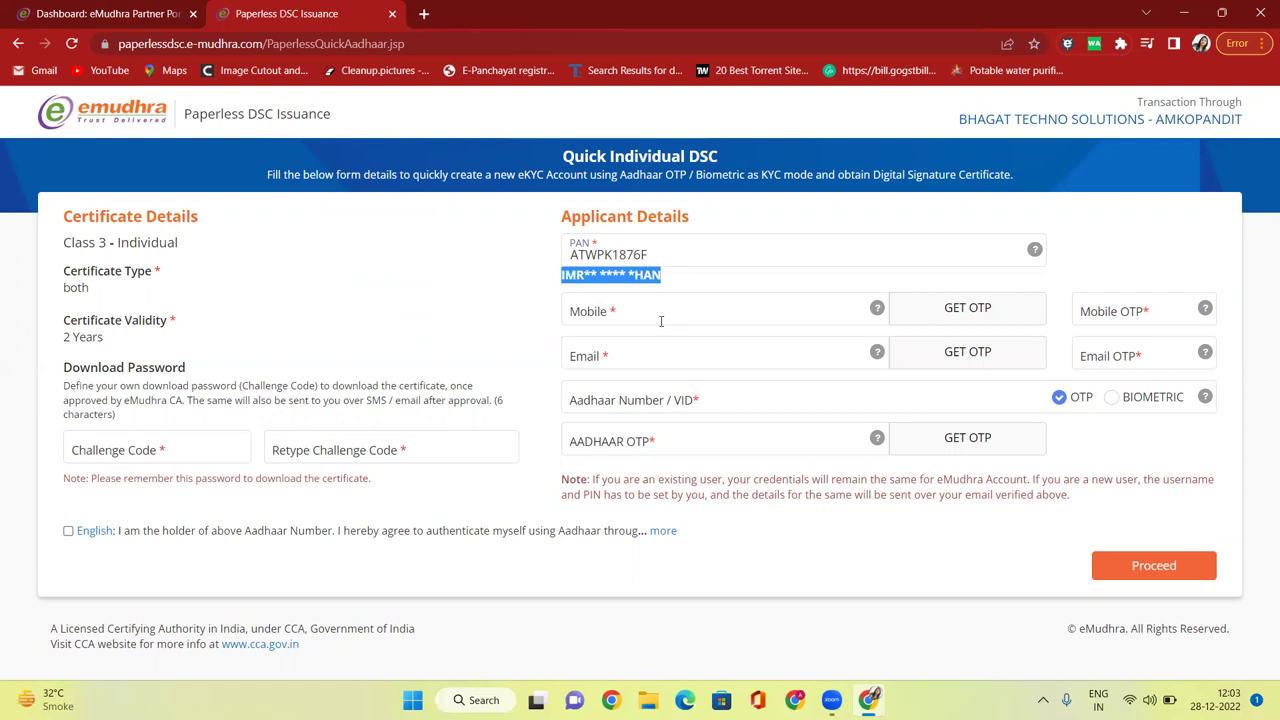
# Enter the applicant's mobile number and request a mobile OTP, dismissing the confirmation.
pyautogui.click(661, 321)
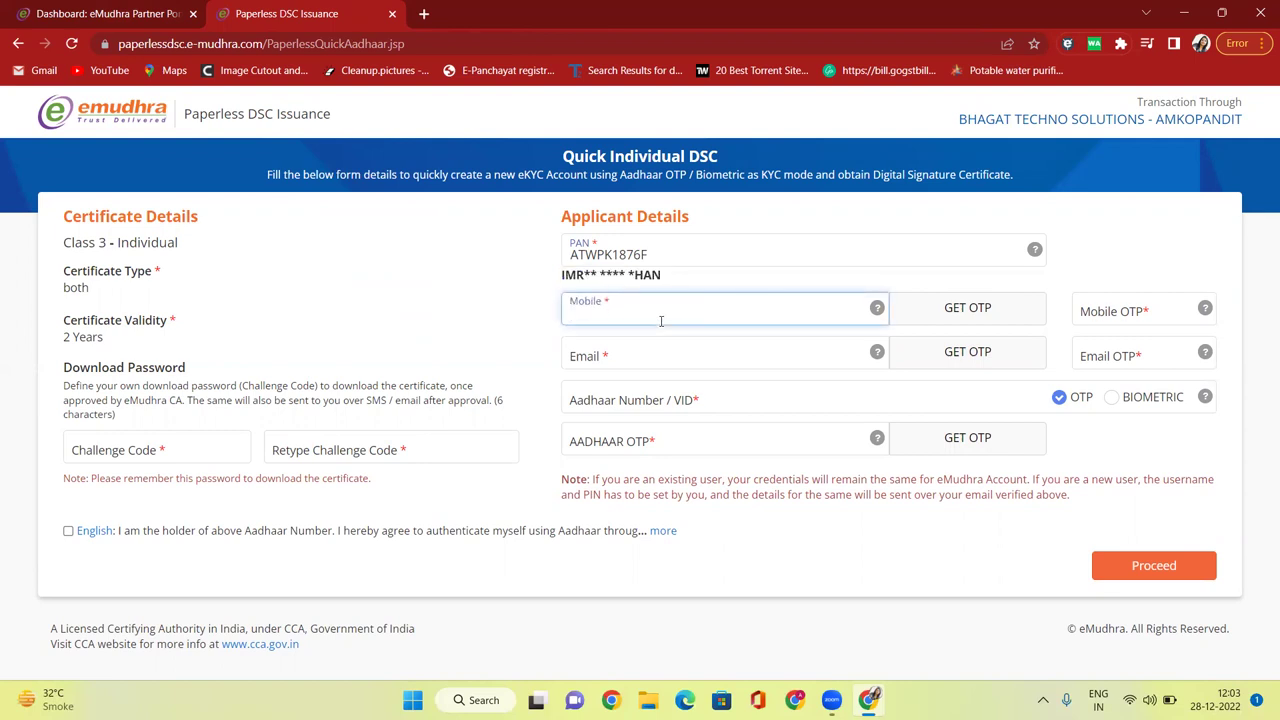
pyautogui.click(681, 354)
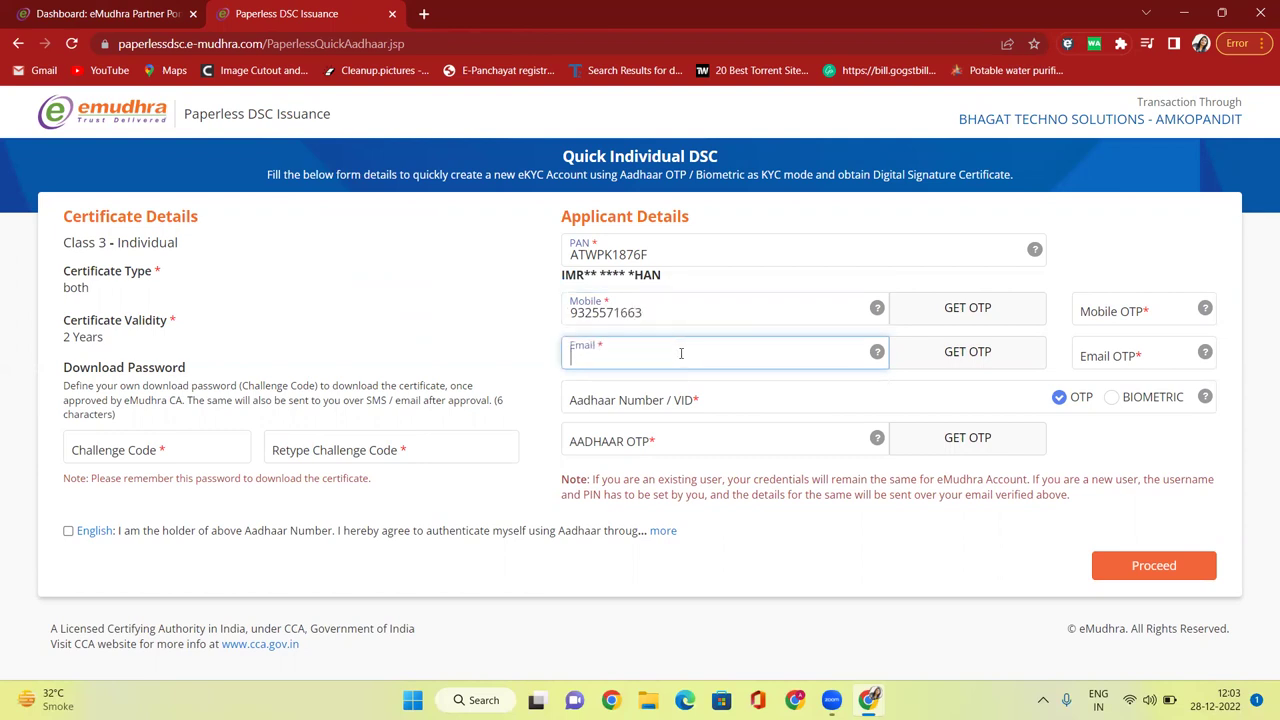
pyautogui.click(980, 312)
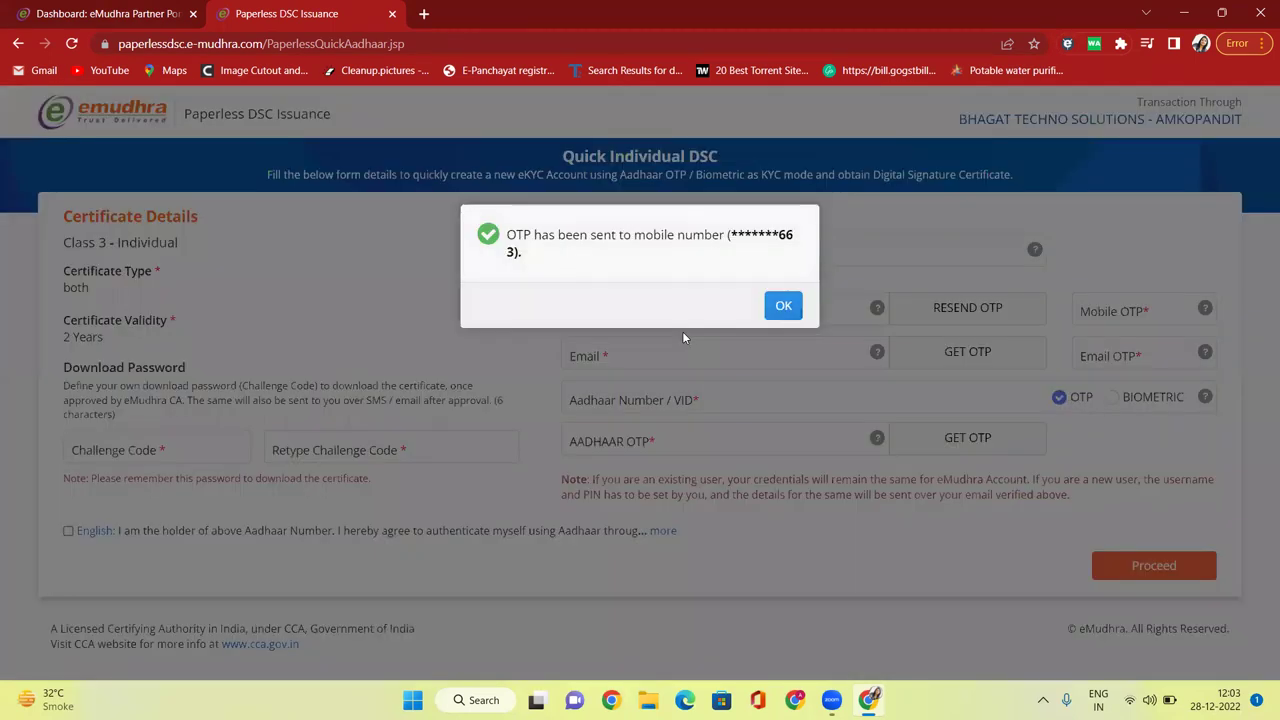
pyautogui.click(782, 306)
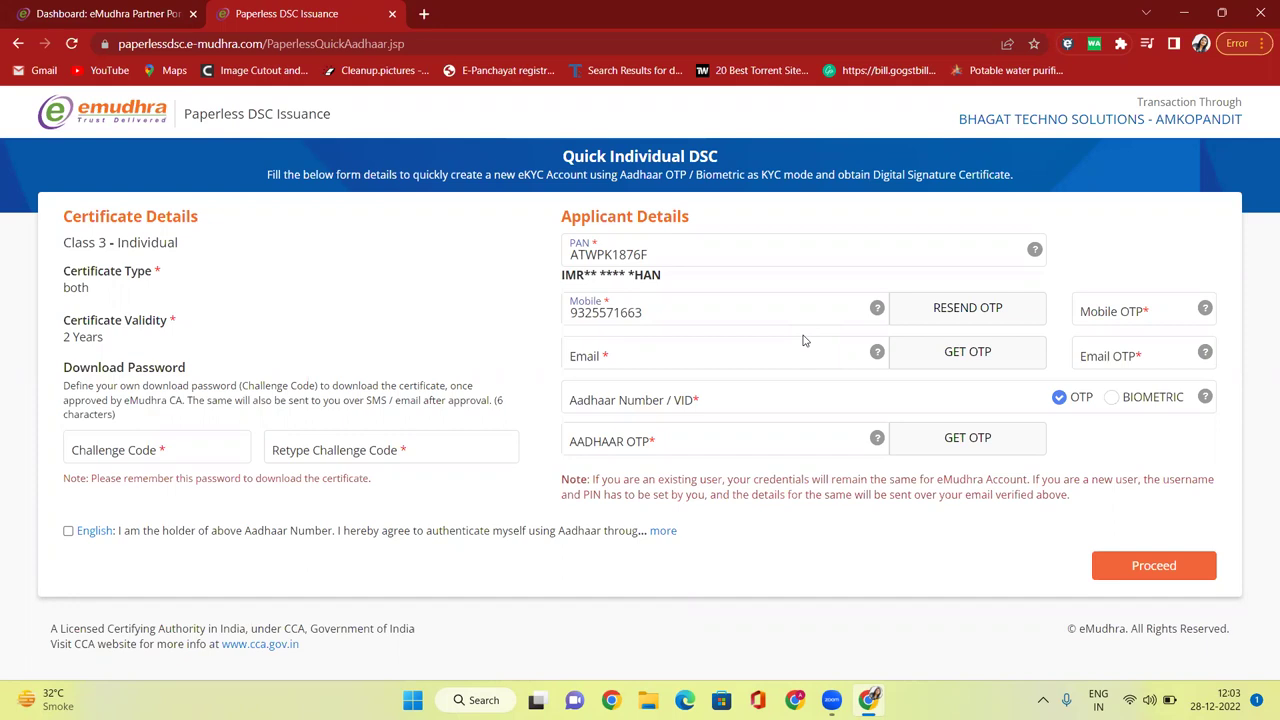
# Enter the applicant's e-mail address, fixing typos, and request an e-mail OTP.
pyautogui.click(798, 342)
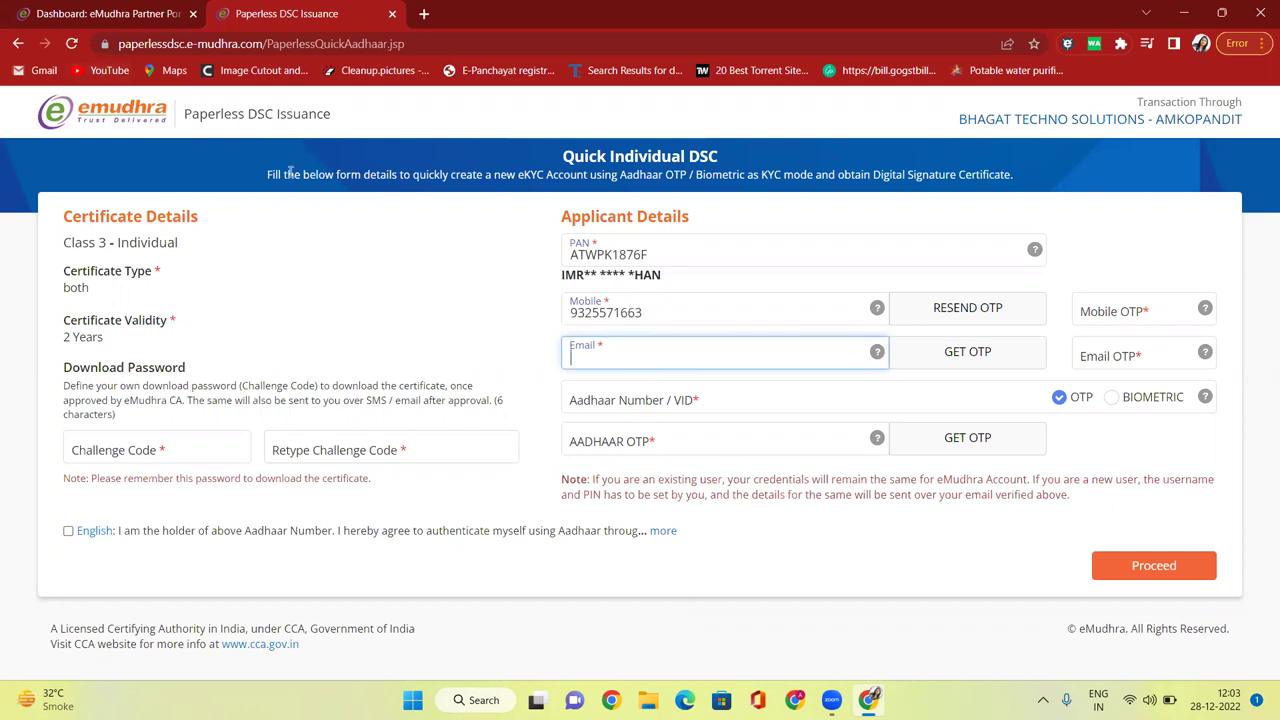
pyautogui.press('capslock')
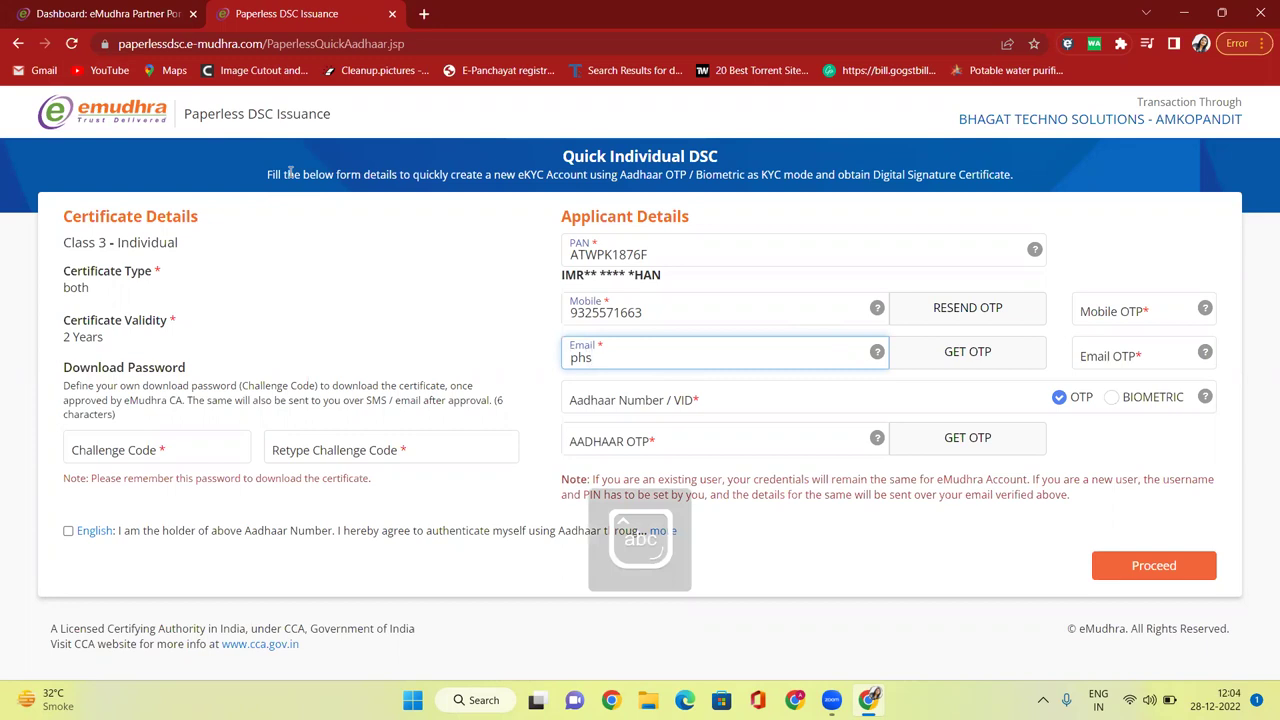
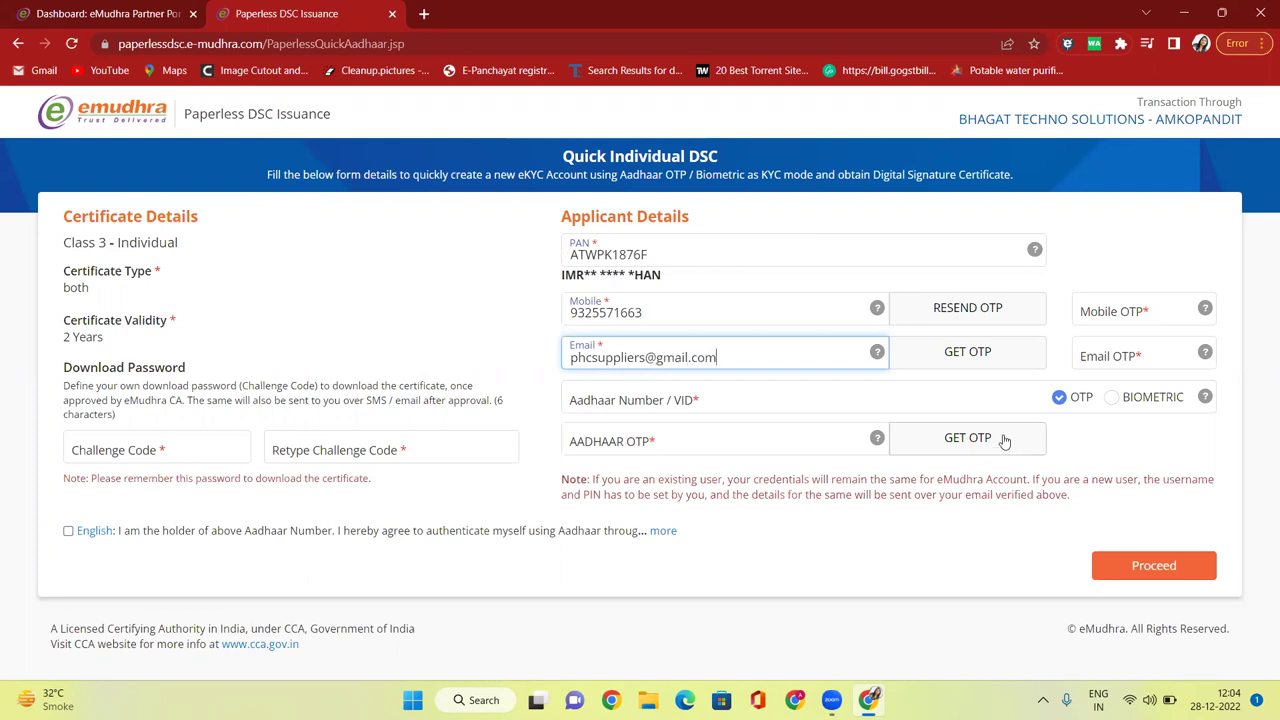
pyautogui.click(983, 351)
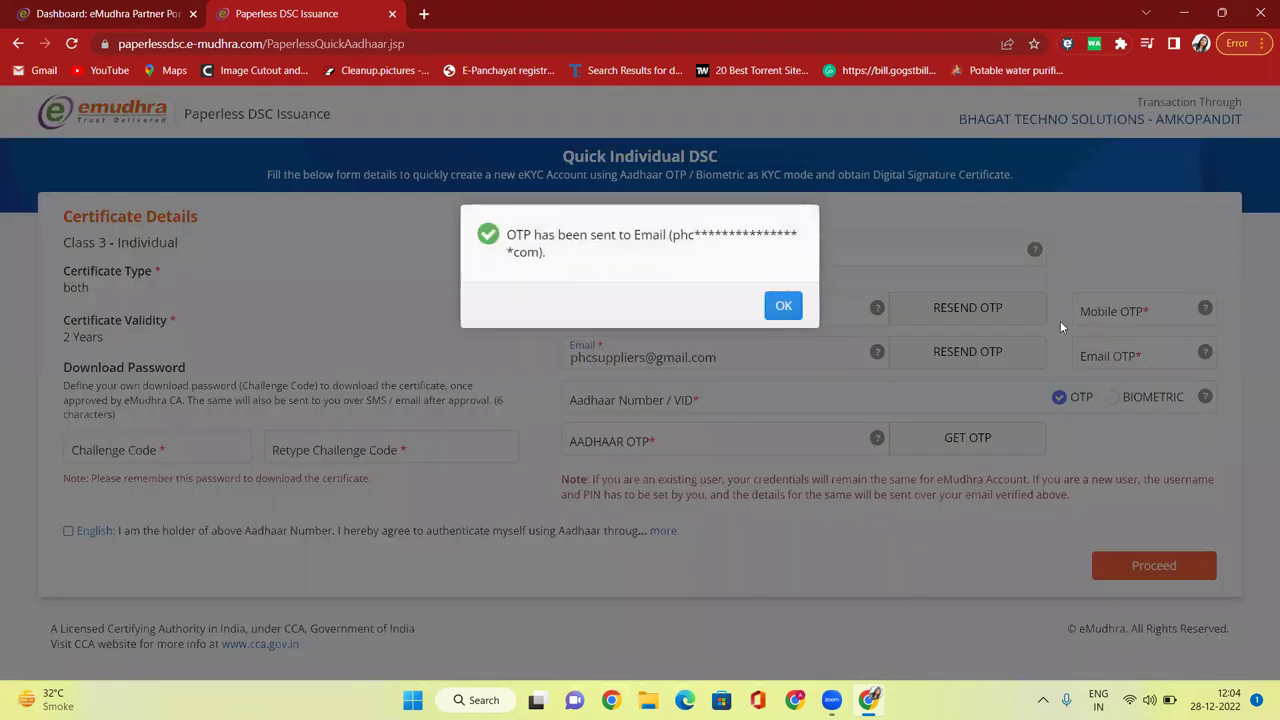
pyautogui.click(786, 310)
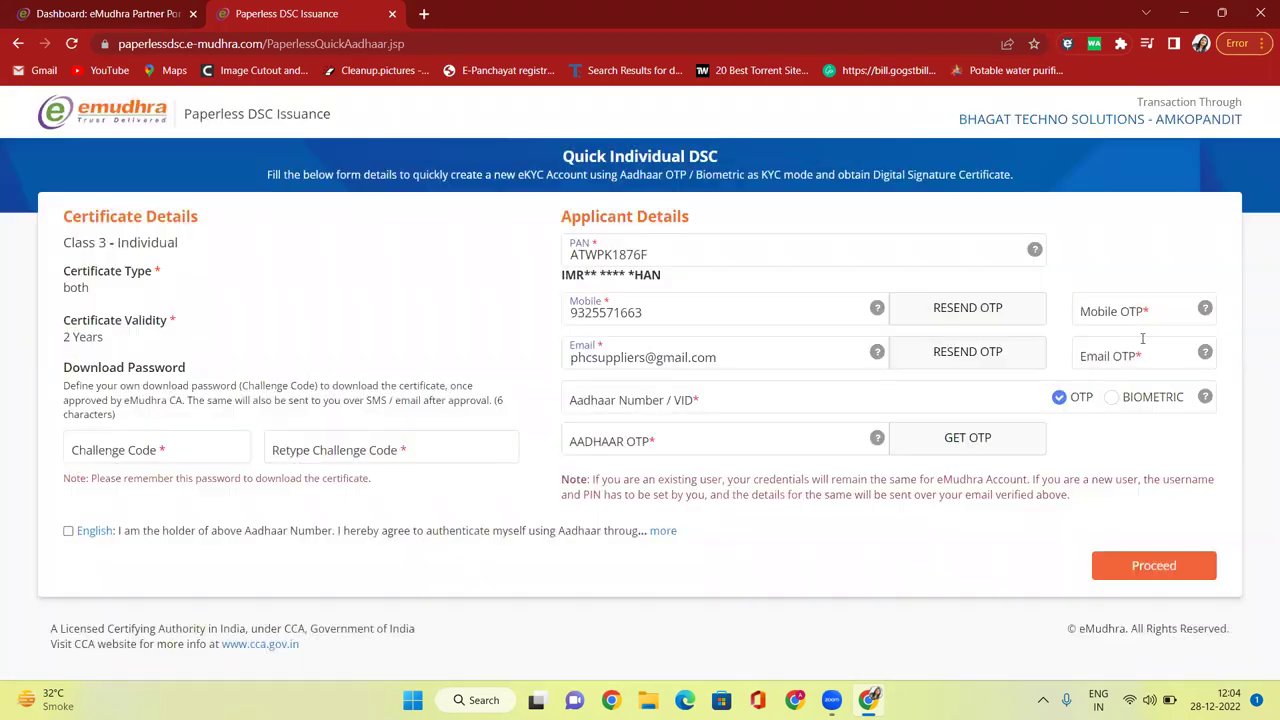
pyautogui.click(1120, 315)
pyautogui.click(1110, 356)
# Fill in the applicant's Aadhaar number, correcting a mistyped digit, and move to the challenge code.
pyautogui.click(736, 400)
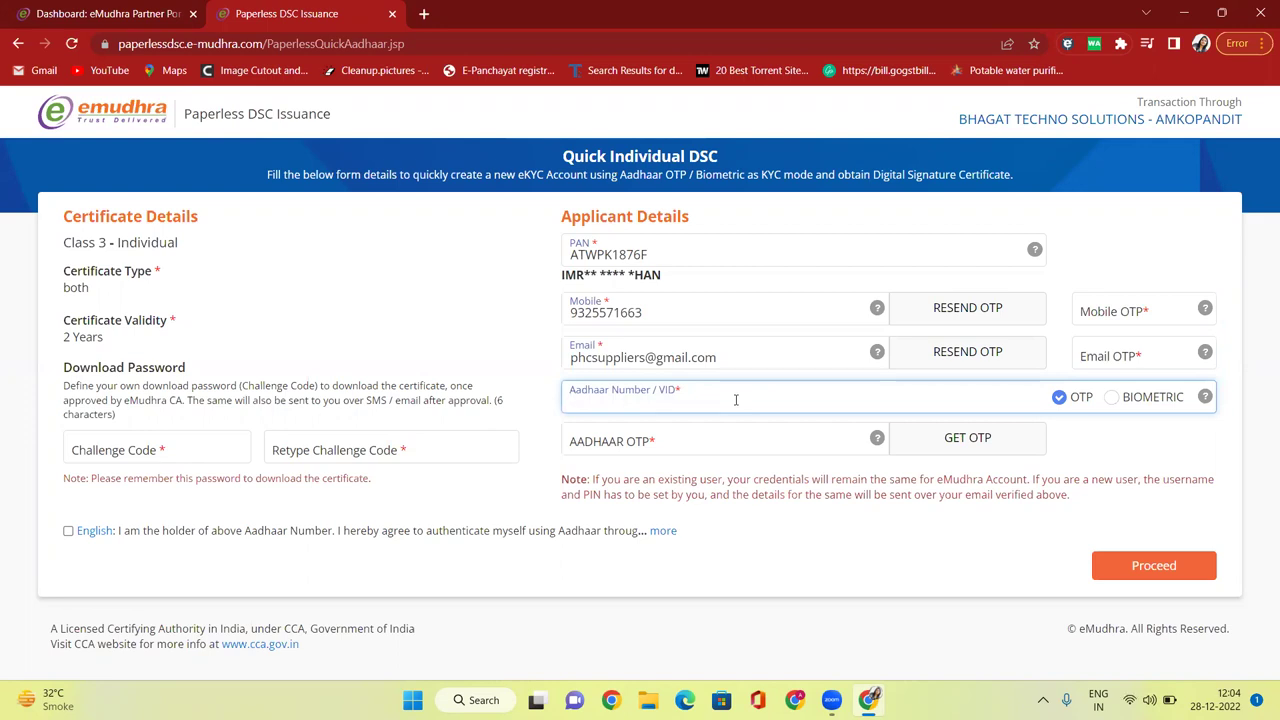
pyautogui.click(158, 449)
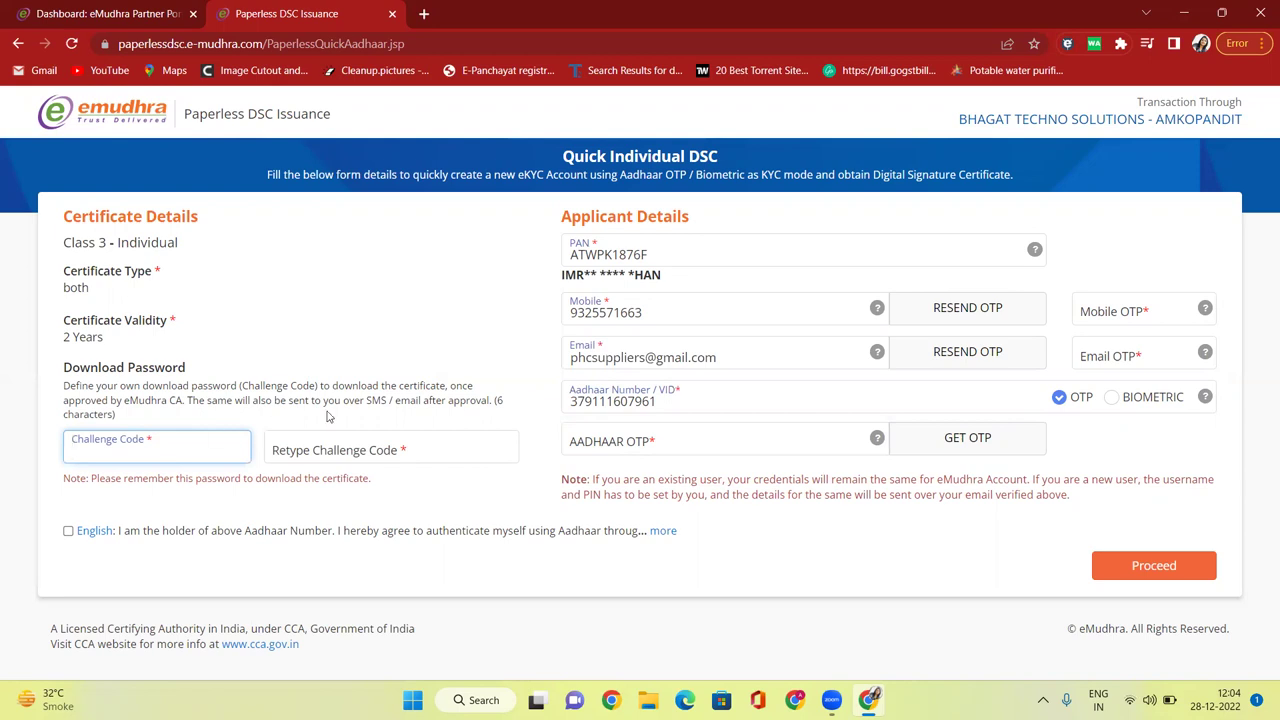
# Enter a six-character download password in Challenge Code and again in Retype Challenge Code.
pyautogui.click(498, 400)
pyautogui.moveTo(498, 400); pyautogui.dragTo(505, 402)
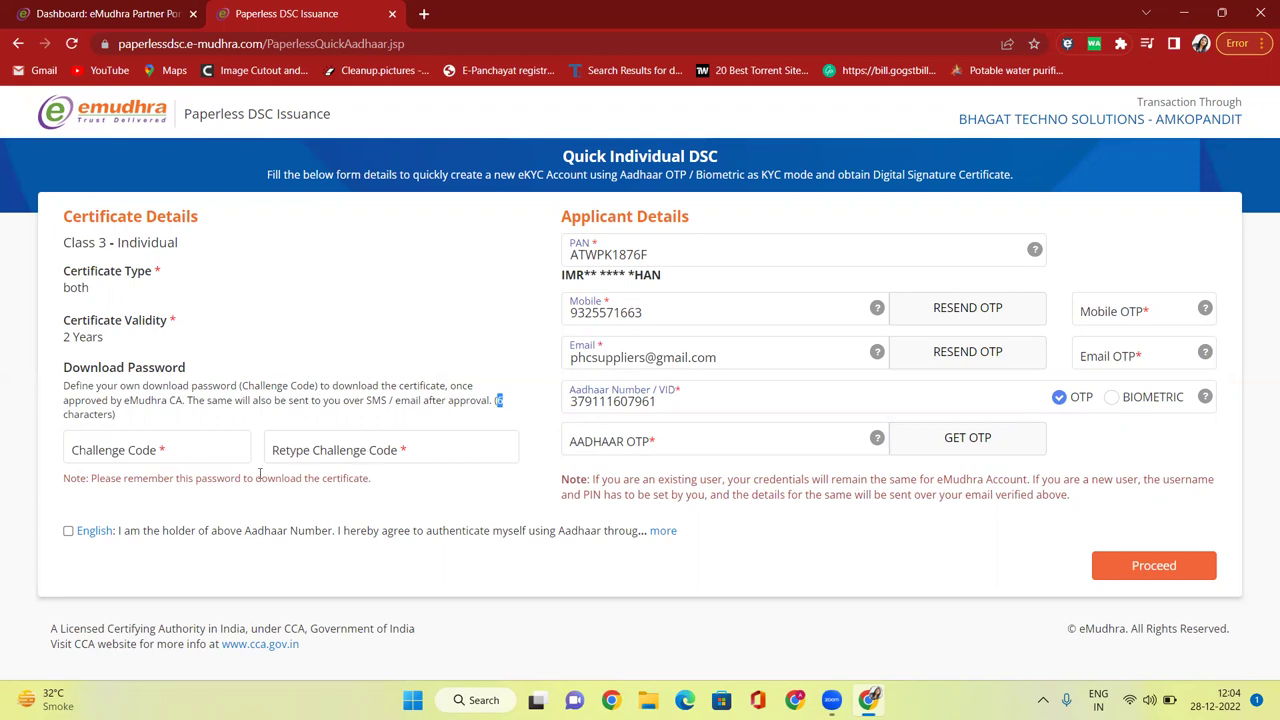
pyautogui.click(206, 450)
pyautogui.write('••••••')
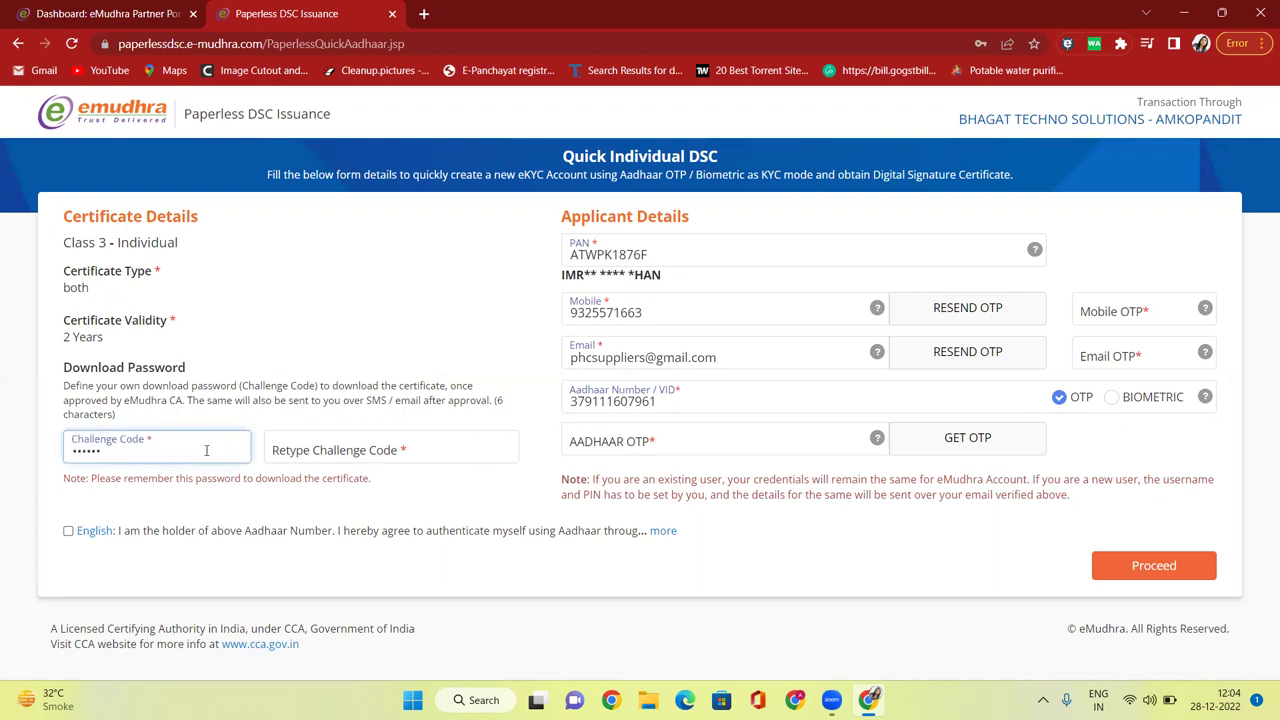
pyautogui.click(323, 447)
pyautogui.write('••••••')
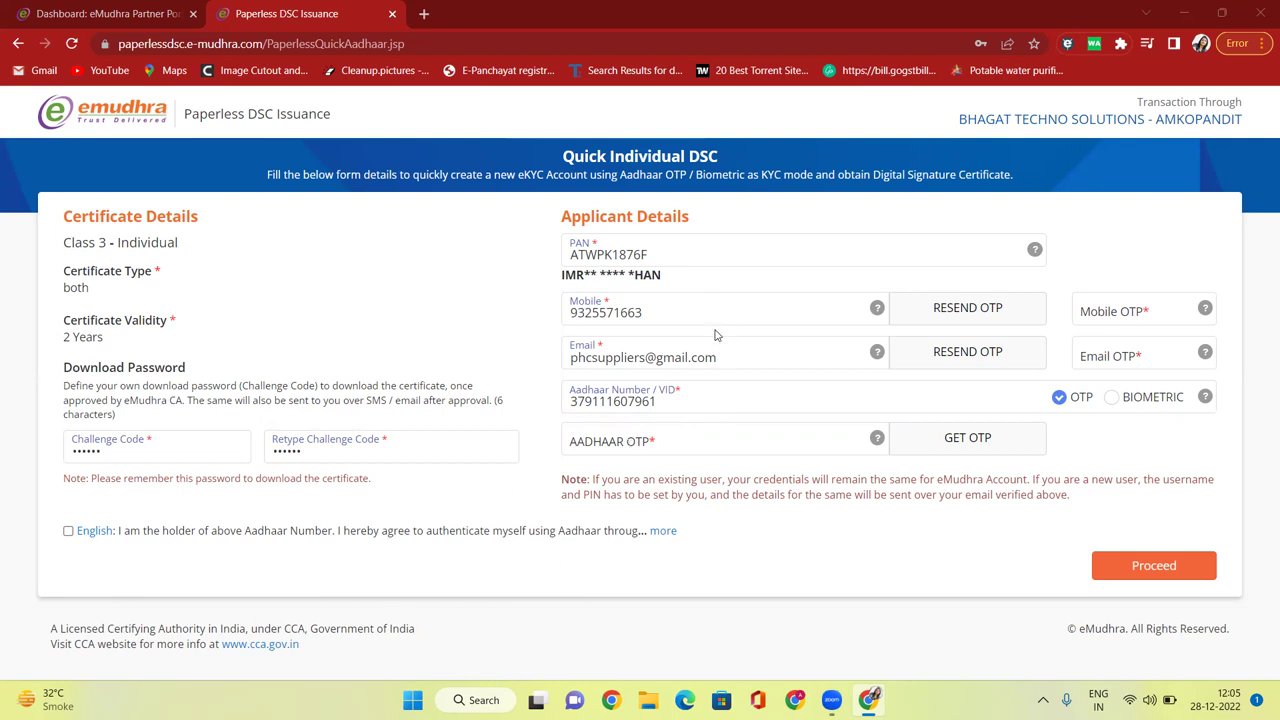
pyautogui.click(1077, 312)
# Enter the four-digit codes received by SMS and email as the Mobile and Email OTPs.
pyautogui.click(1113, 300)
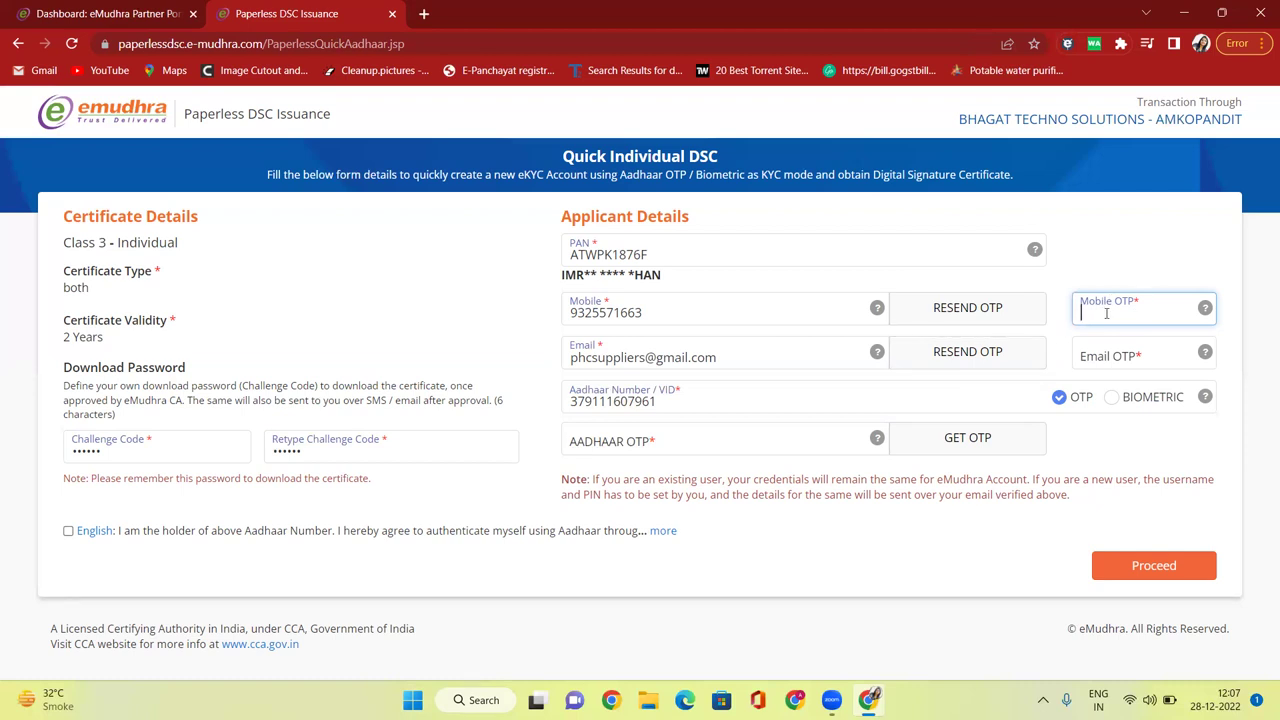
pyautogui.write('••••')
pyautogui.click(1110, 356)
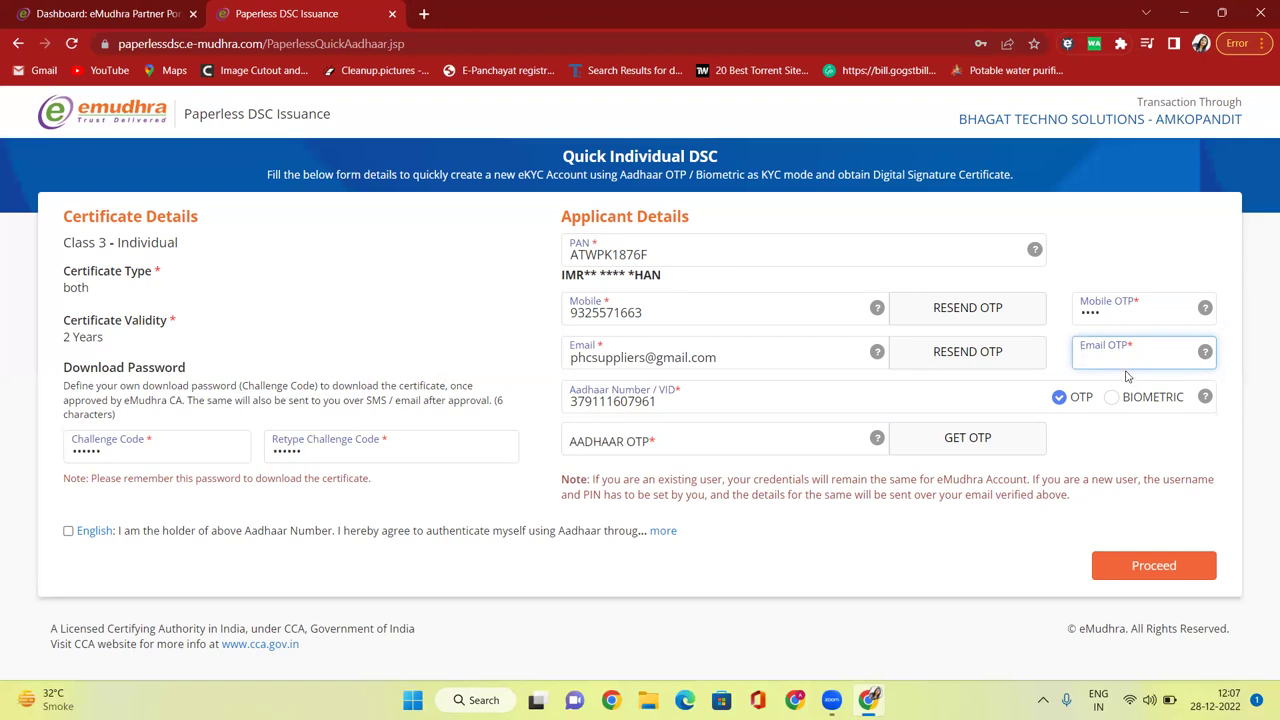
pyautogui.write('1234')
# Request the Aadhaar OTP, enter the six-digit code, and submit the form.
pyautogui.click(972, 444)
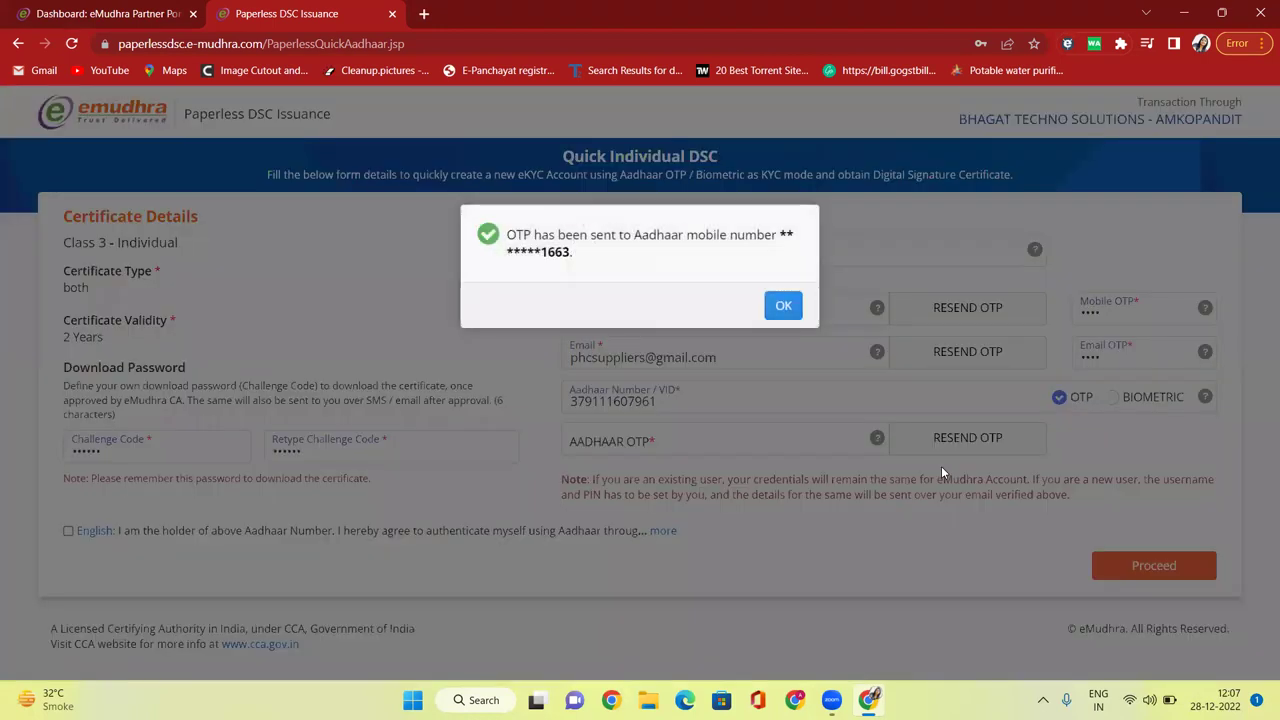
pyautogui.click(784, 305)
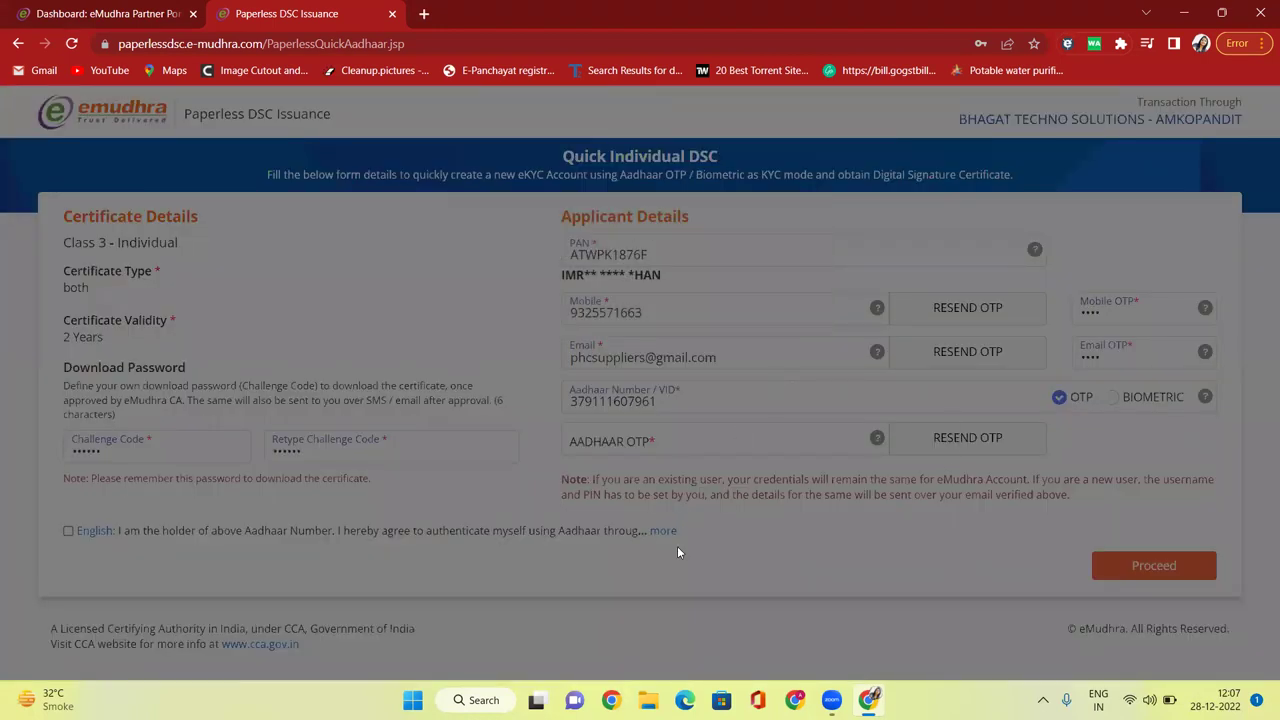
pyautogui.click(669, 444)
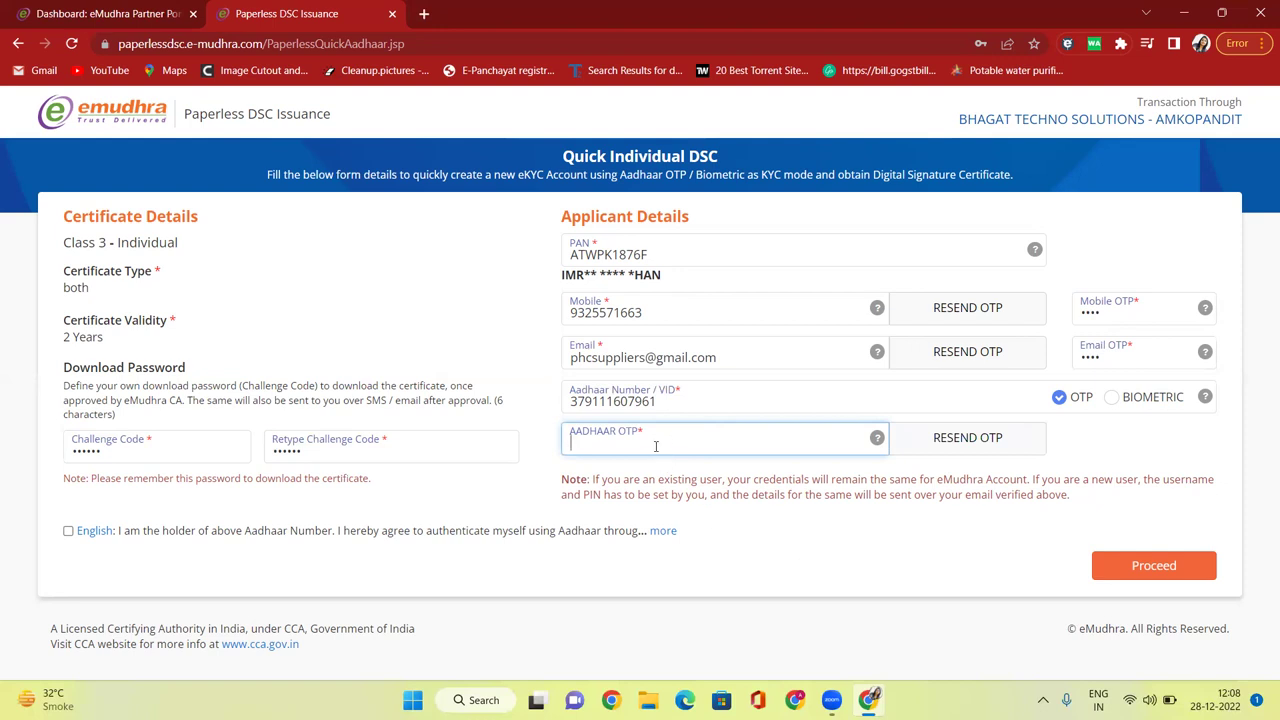
pyautogui.write('••••••')
pyautogui.click(1154, 566)
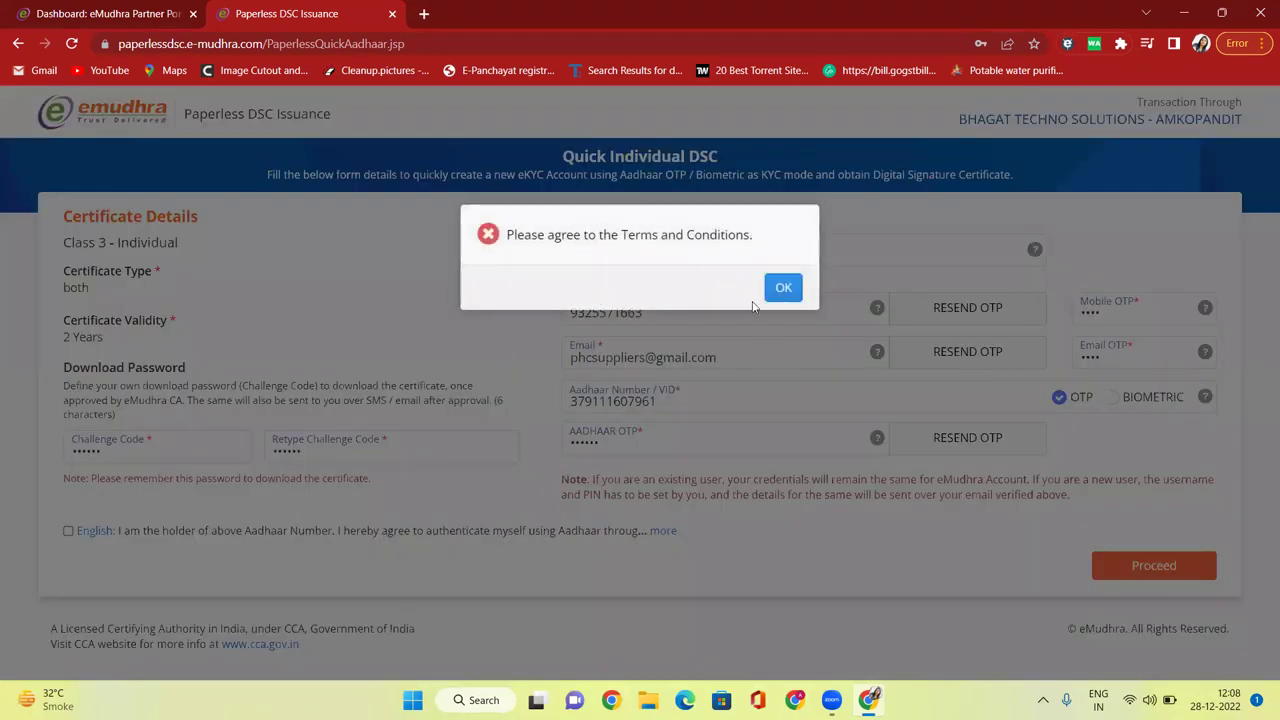
# Accept the Aadhaar authentication terms, resubmit the form, and decline Chrome's password save.
pyautogui.click(781, 288)
pyautogui.click(68, 531)
pyautogui.click(1163, 571)
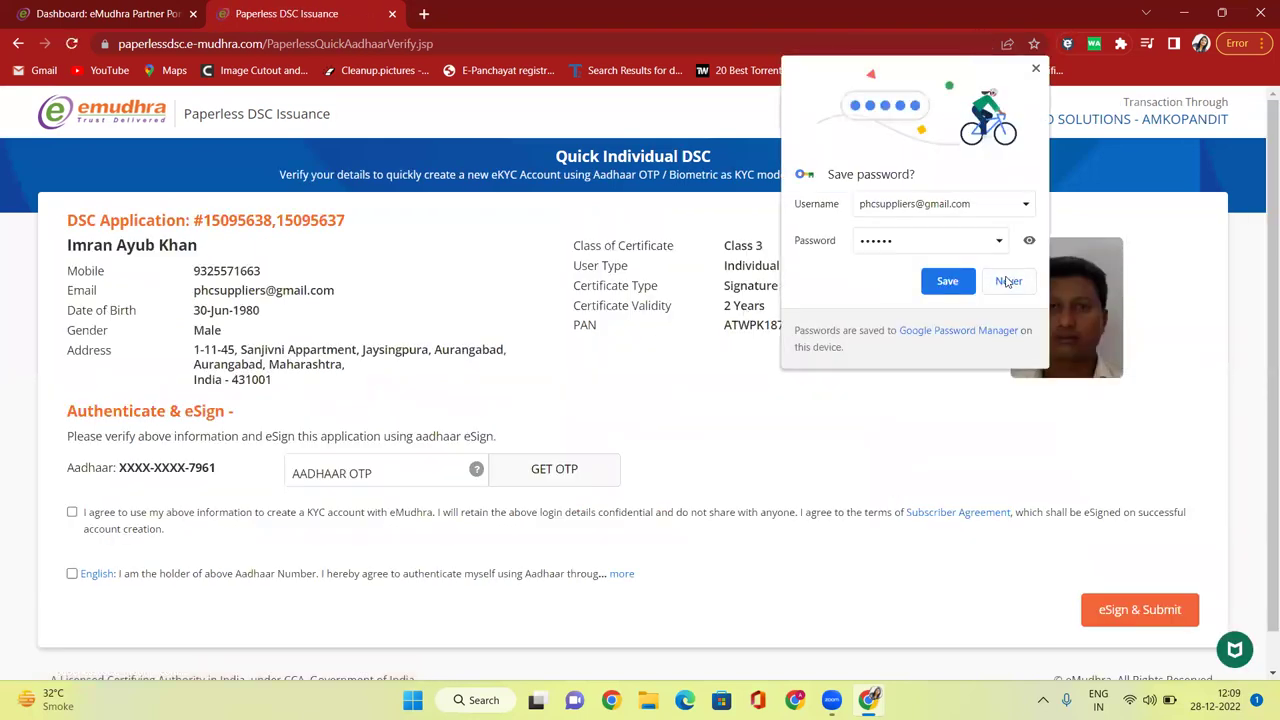
pyautogui.click(1008, 281)
pyautogui.scroll(-1, 1052, 343)
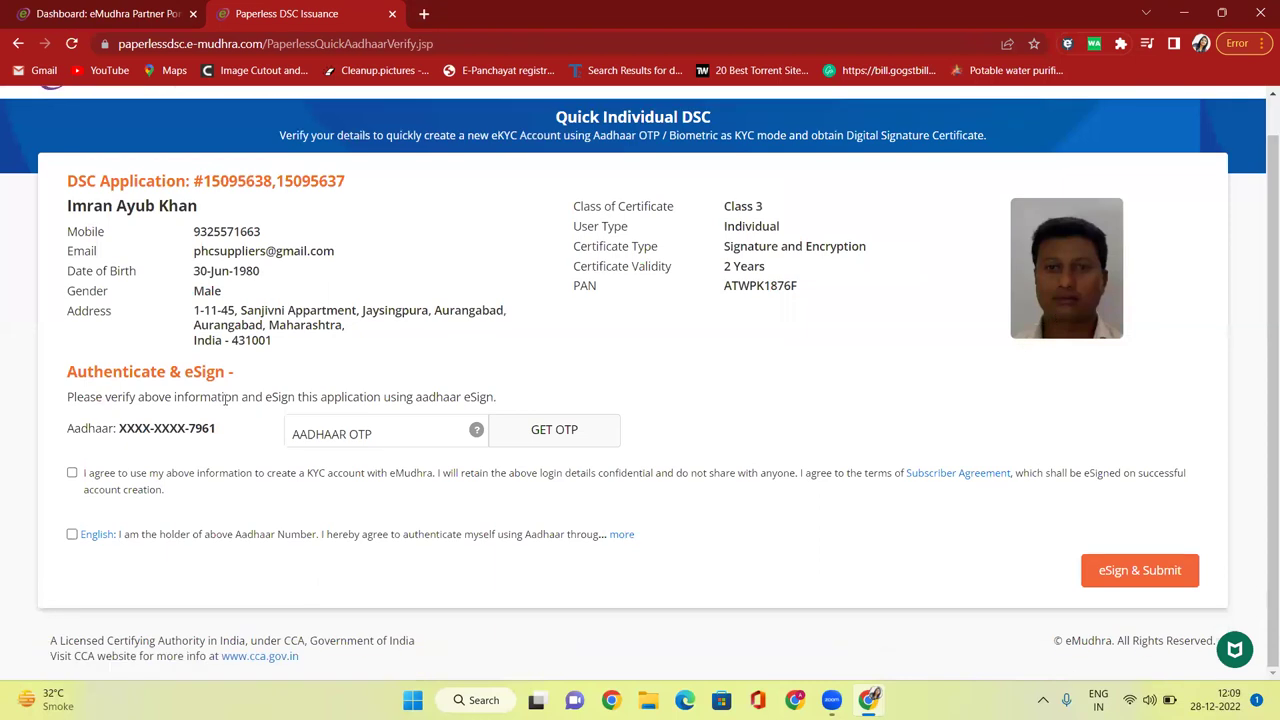
# Request an Aadhaar eSign OTP and tick the KYC account and Aadhaar authentication agreements.
pyautogui.click(338, 433)
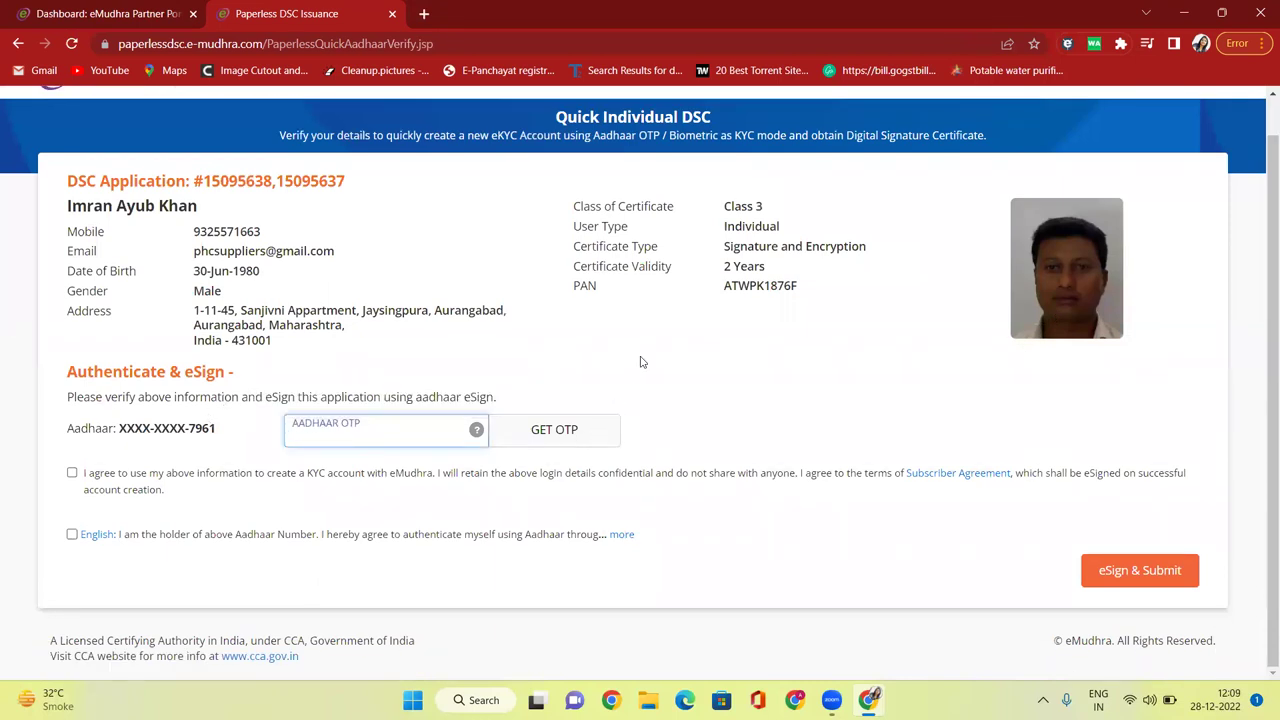
pyautogui.click(570, 436)
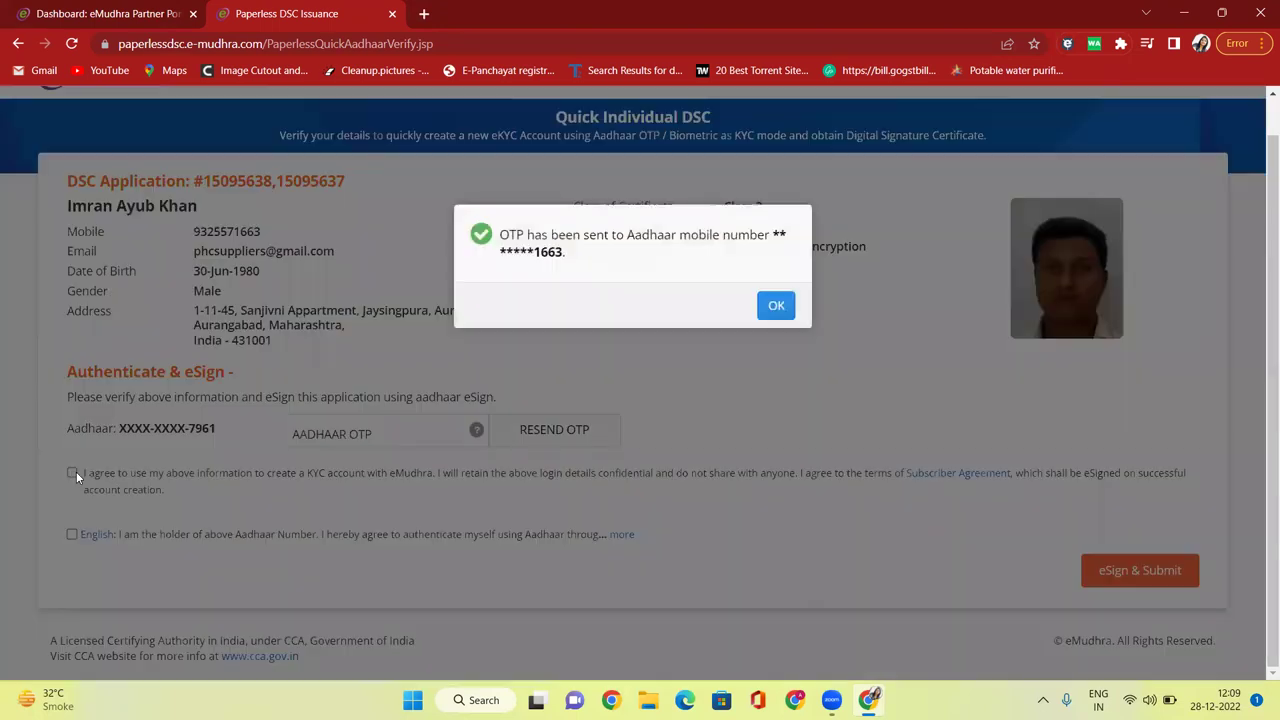
pyautogui.click(776, 306)
pyautogui.click(71, 472)
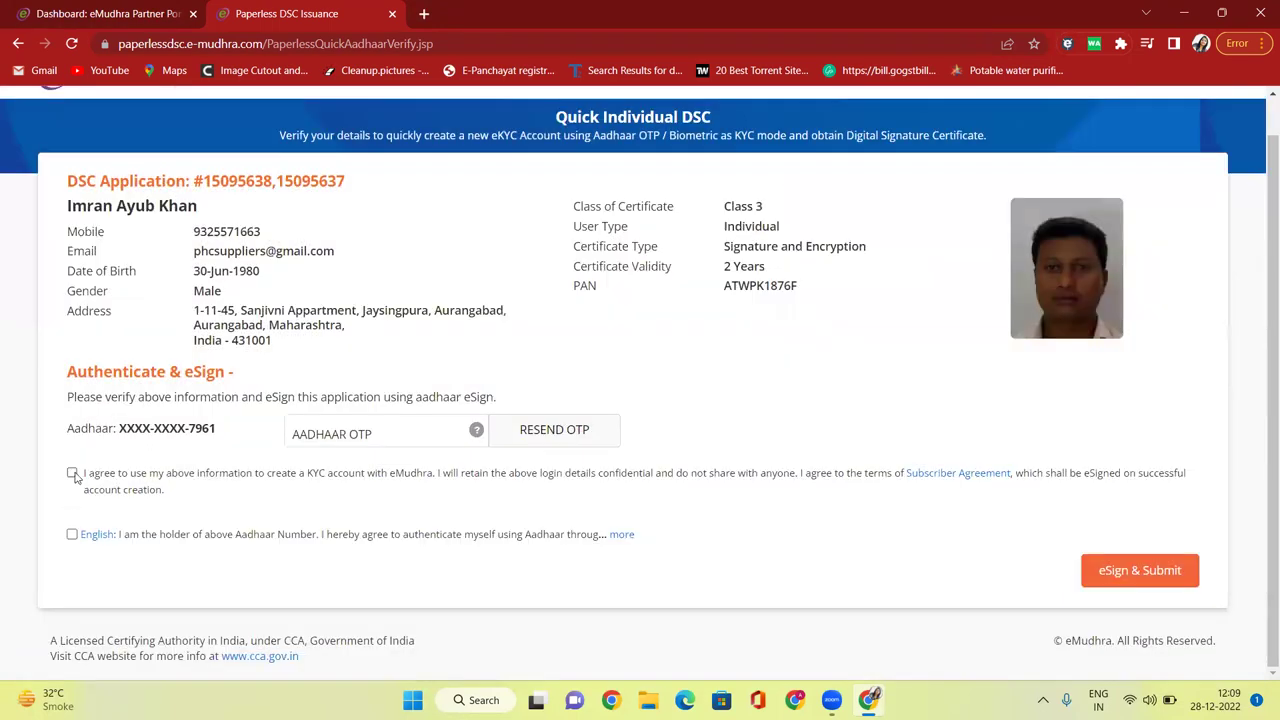
pyautogui.click(71, 535)
# Enter the six-digit Aadhaar OTP and eSign & Submit the application.
pyautogui.click(370, 431)
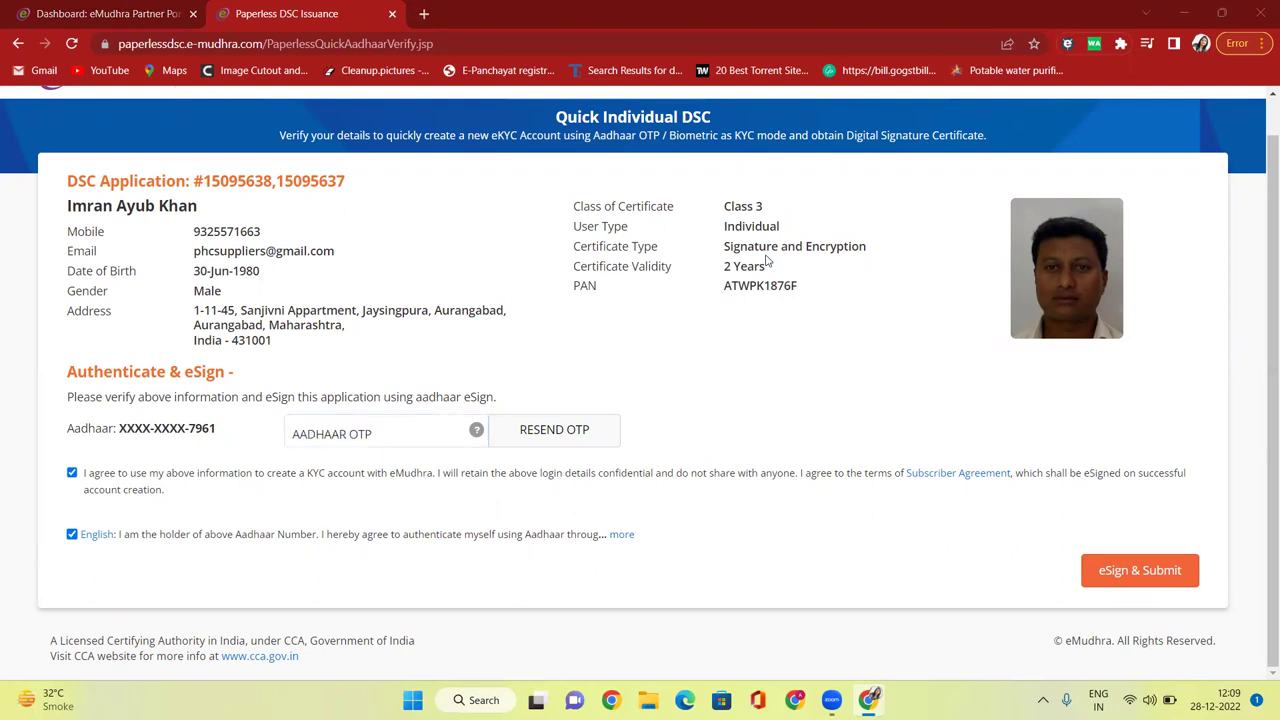
pyautogui.moveTo(250, 342); pyautogui.dragTo(200, 232)
pyautogui.click(435, 269)
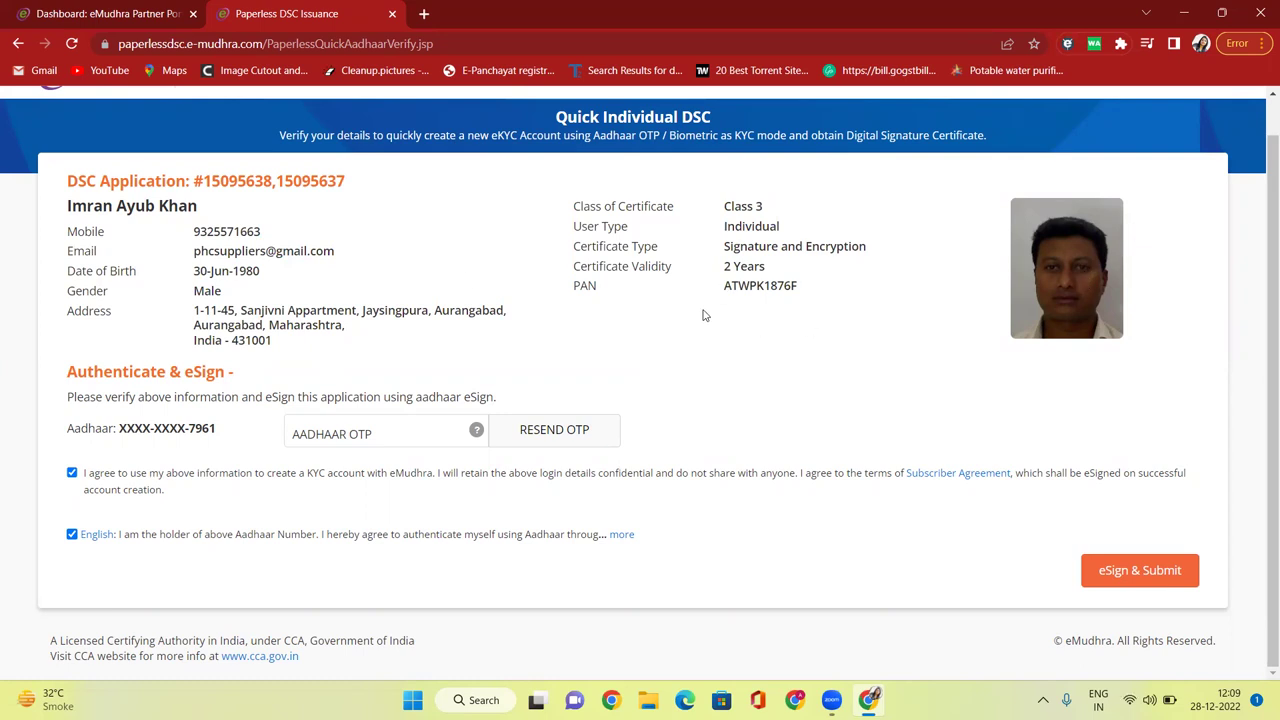
pyautogui.click(426, 436)
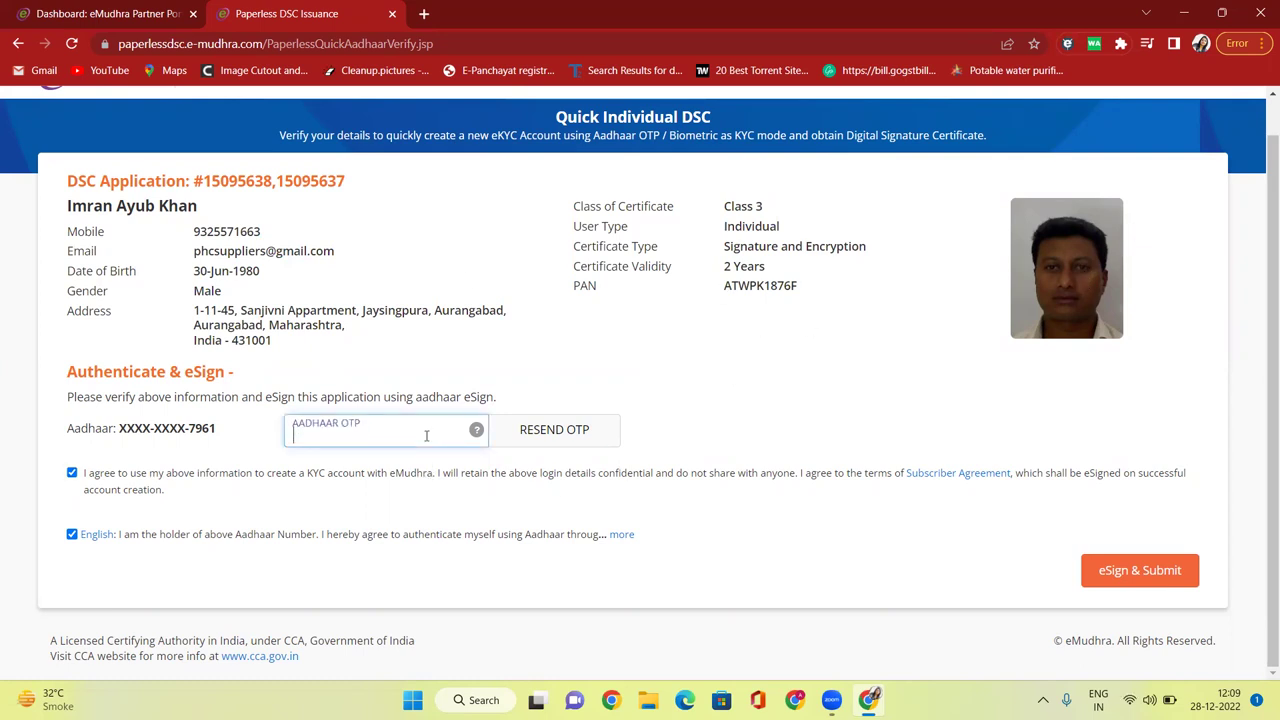
pyautogui.write('••••••')
pyautogui.click(1116, 562)
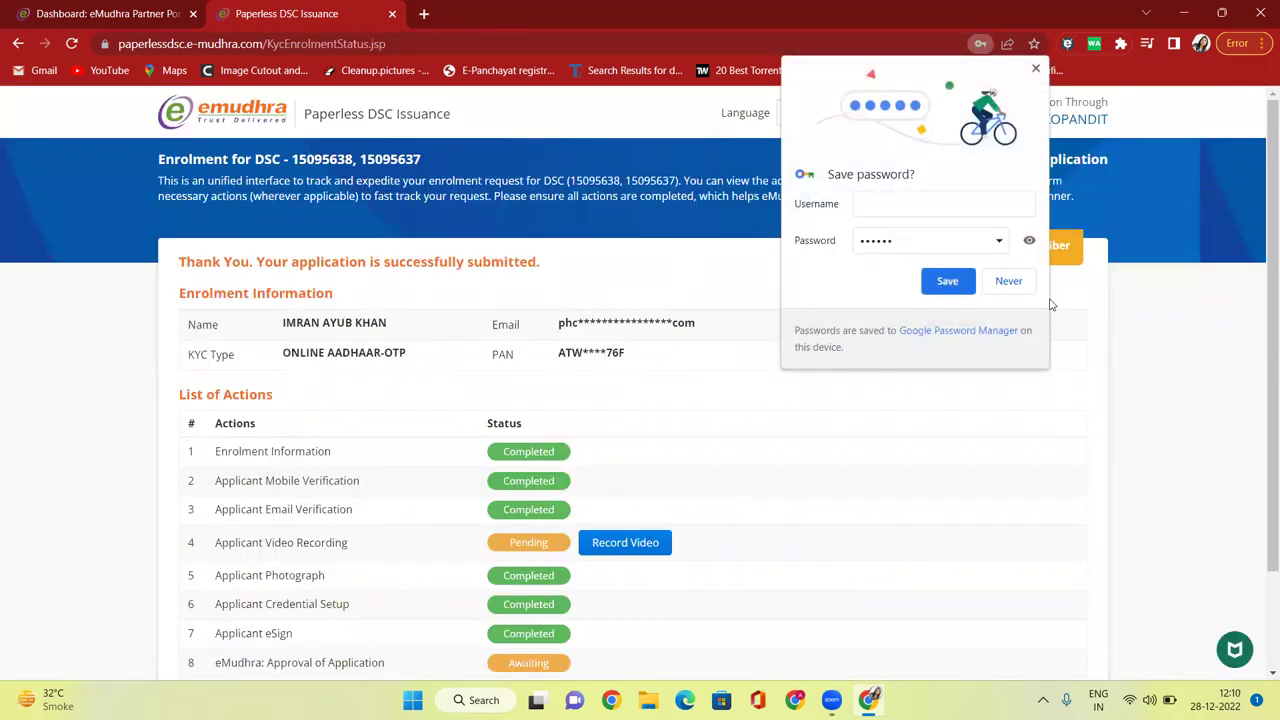
pyautogui.click(1025, 284)
pyautogui.scroll(-3, 242, 365)
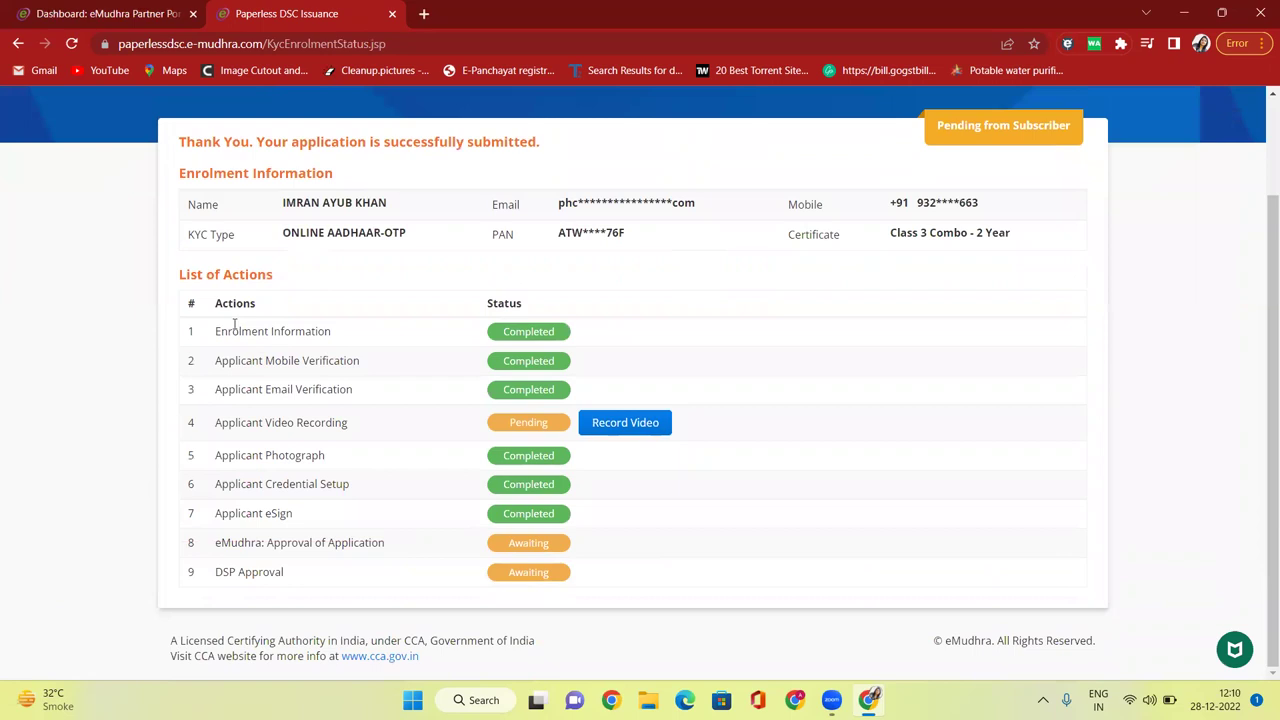
pyautogui.moveTo(234, 325); pyautogui.dragTo(345, 337)
pyautogui.moveTo(215, 365); pyautogui.dragTo(398, 363)
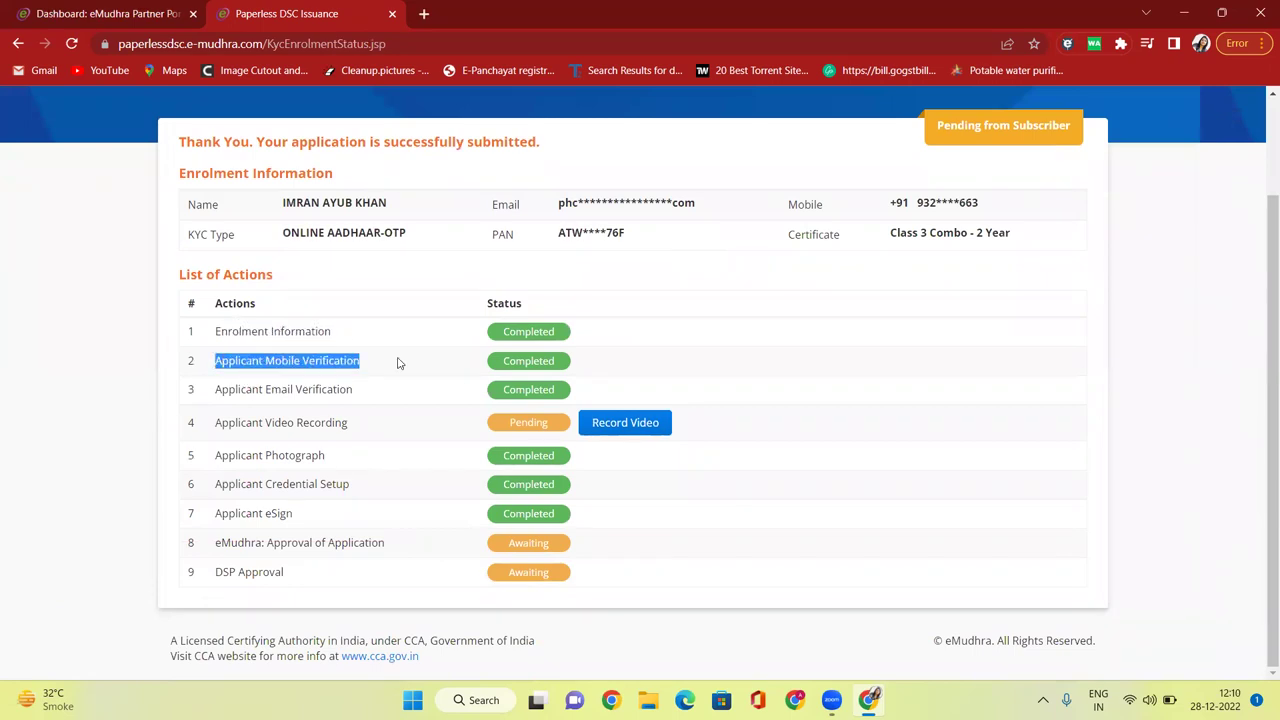
pyautogui.moveTo(234, 391); pyautogui.dragTo(352, 391)
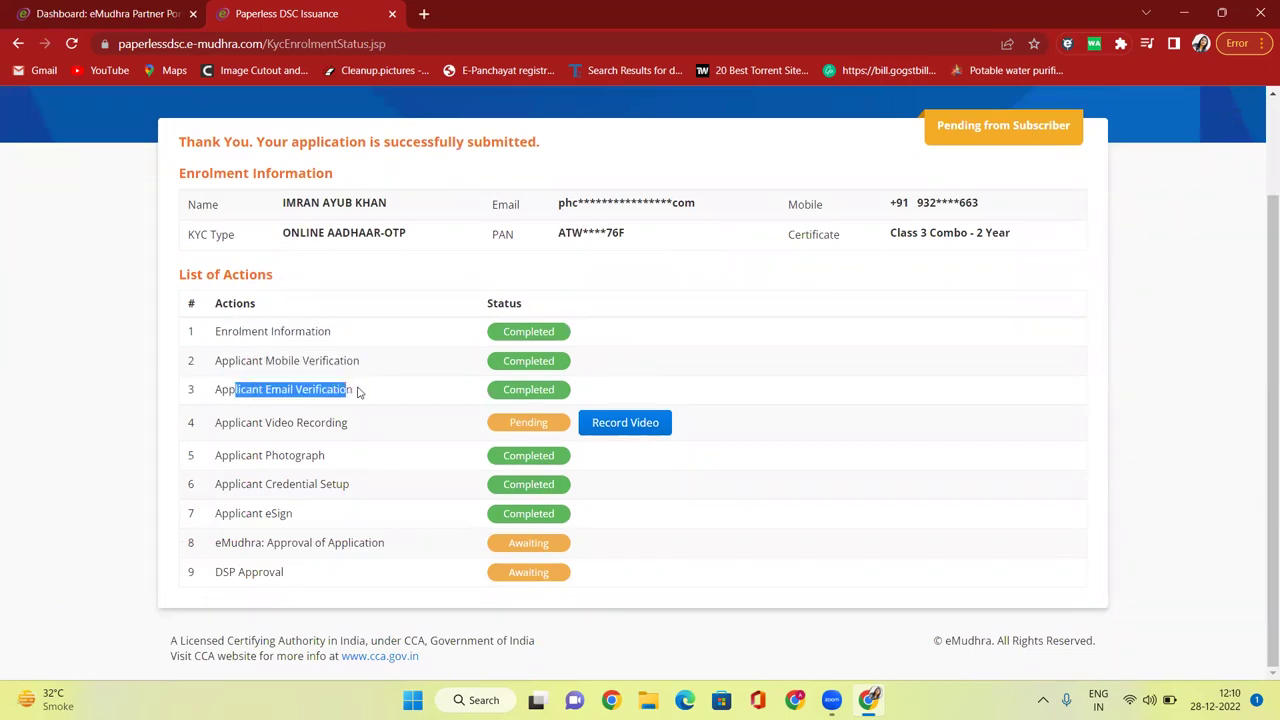
pyautogui.moveTo(240, 422); pyautogui.dragTo(336, 422)
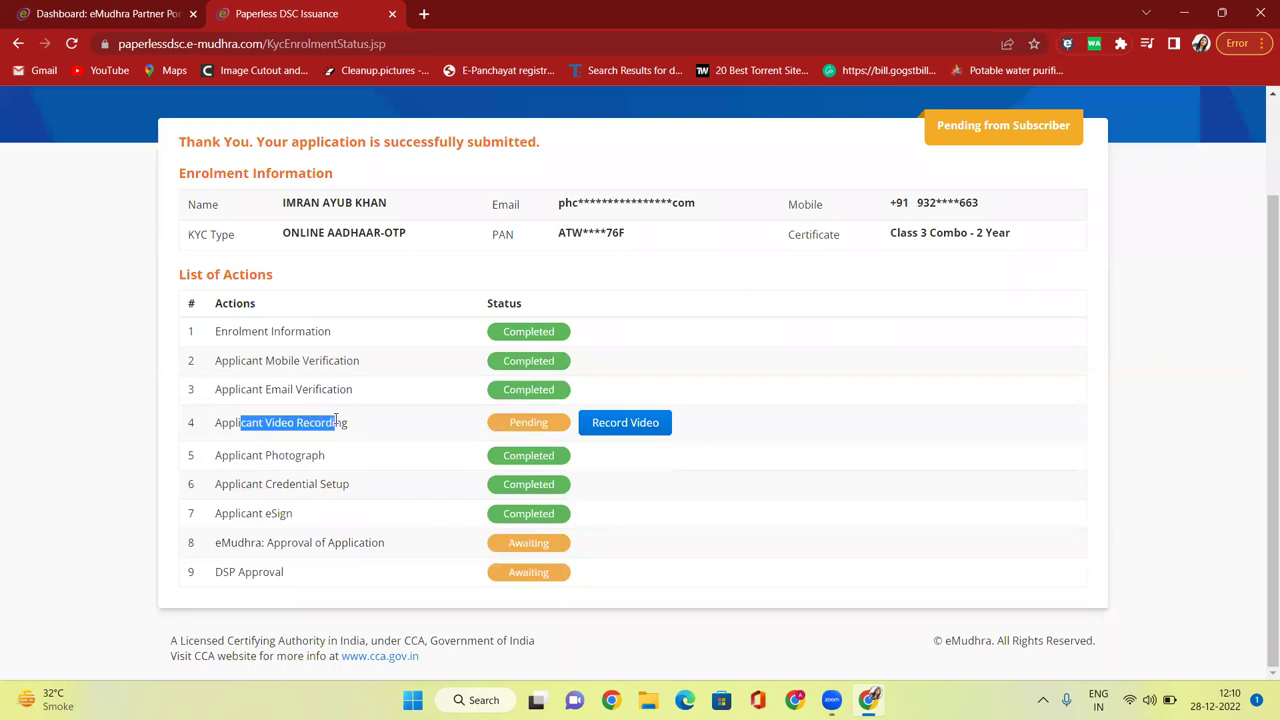
pyautogui.moveTo(220, 456); pyautogui.dragTo(324, 456)
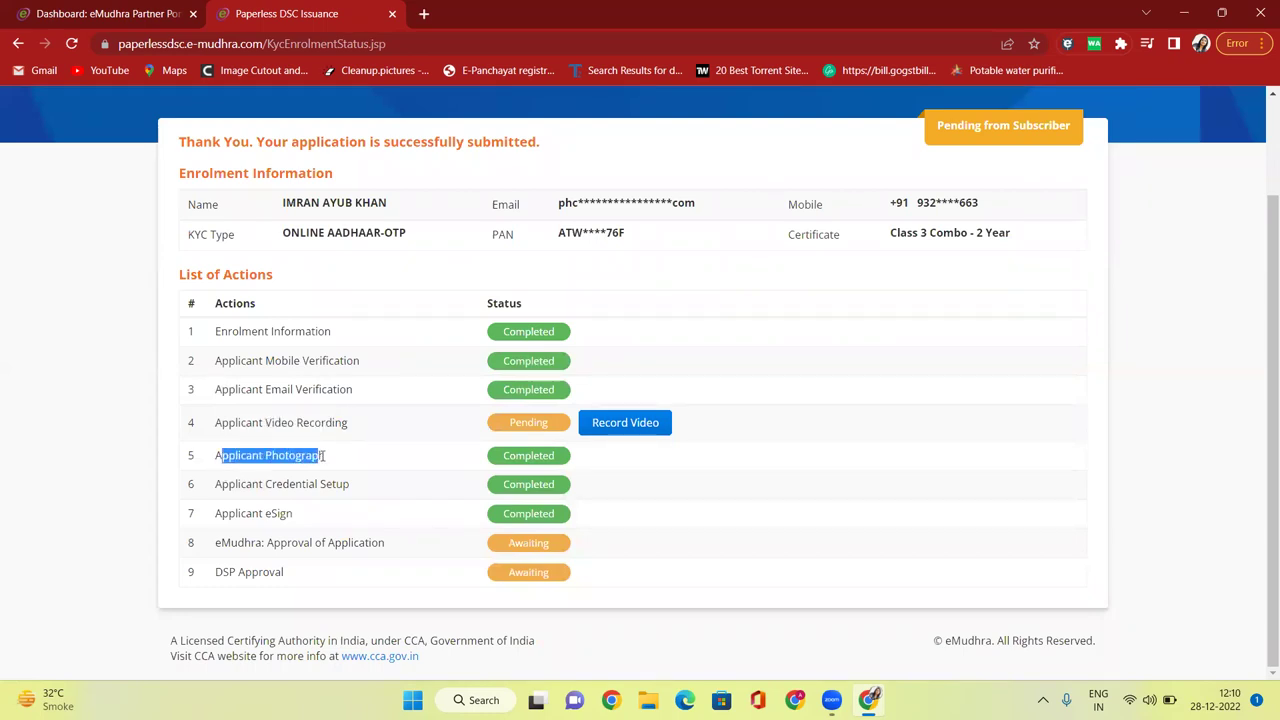
pyautogui.moveTo(246, 484); pyautogui.dragTo(350, 484)
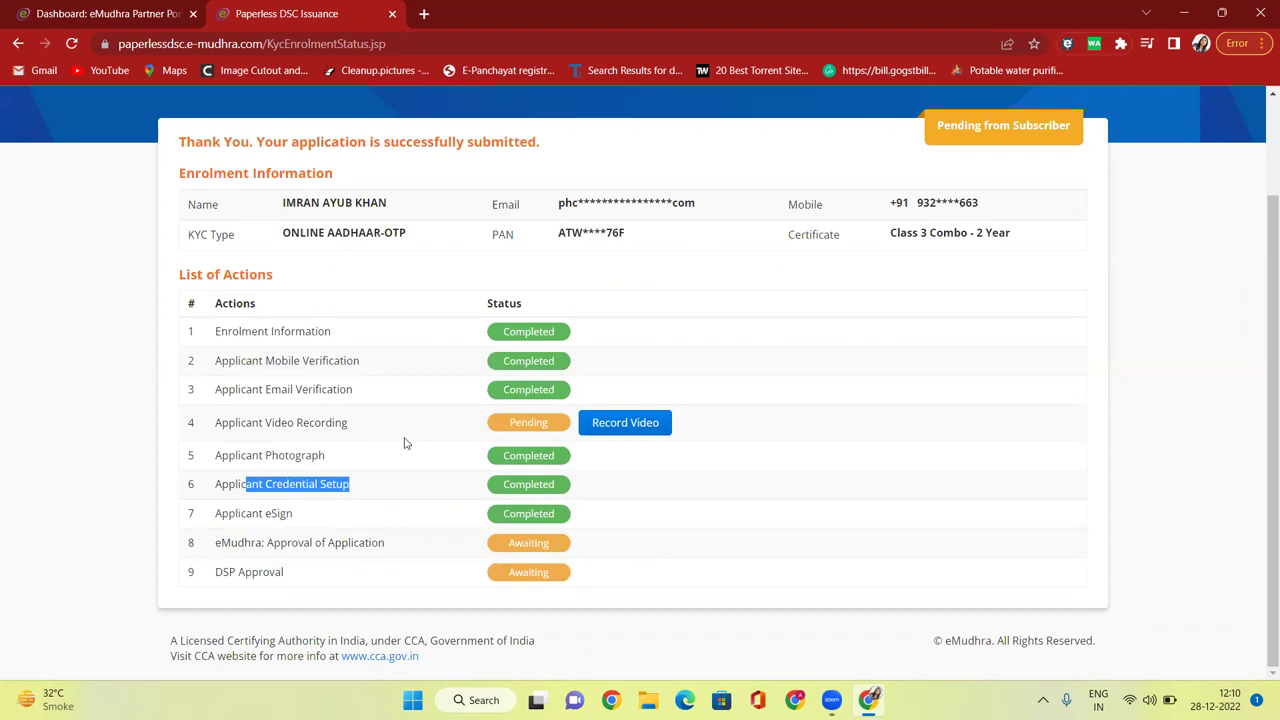
pyautogui.moveTo(220, 424); pyautogui.dragTo(346, 424)
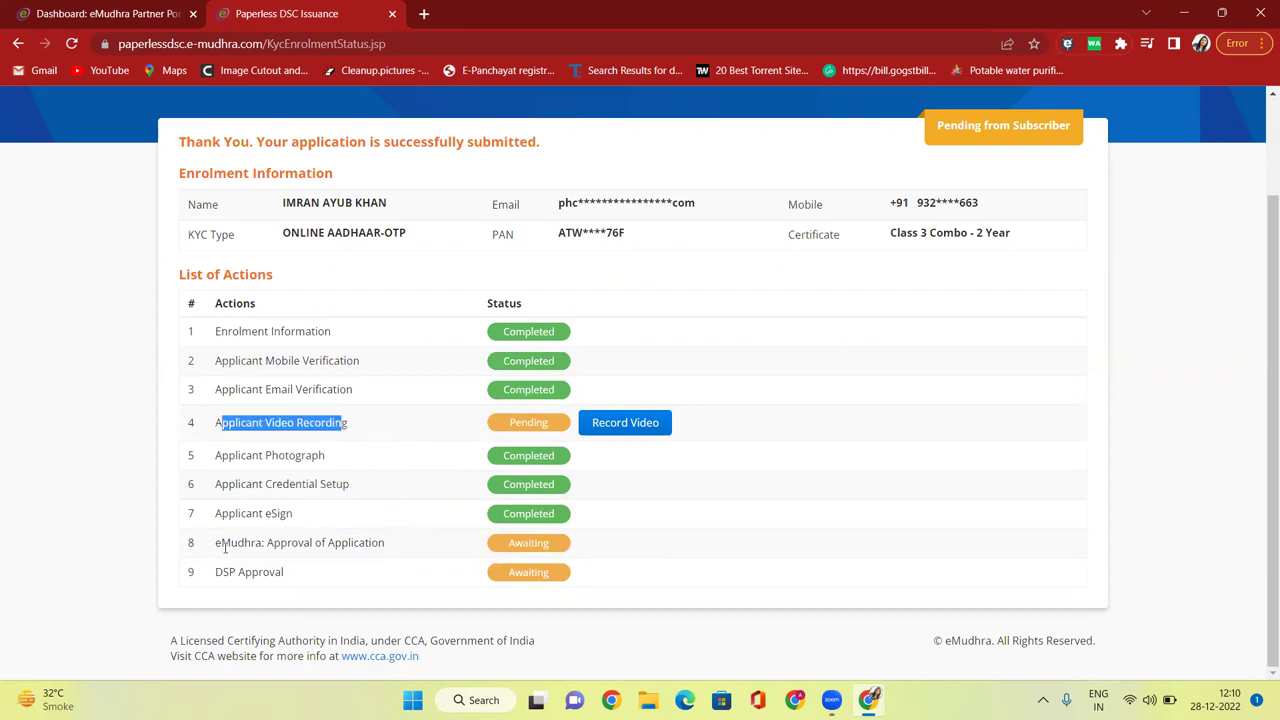
pyautogui.moveTo(225, 547); pyautogui.dragTo(306, 547)
pyautogui.moveTo(216, 572); pyautogui.dragTo(292, 582)
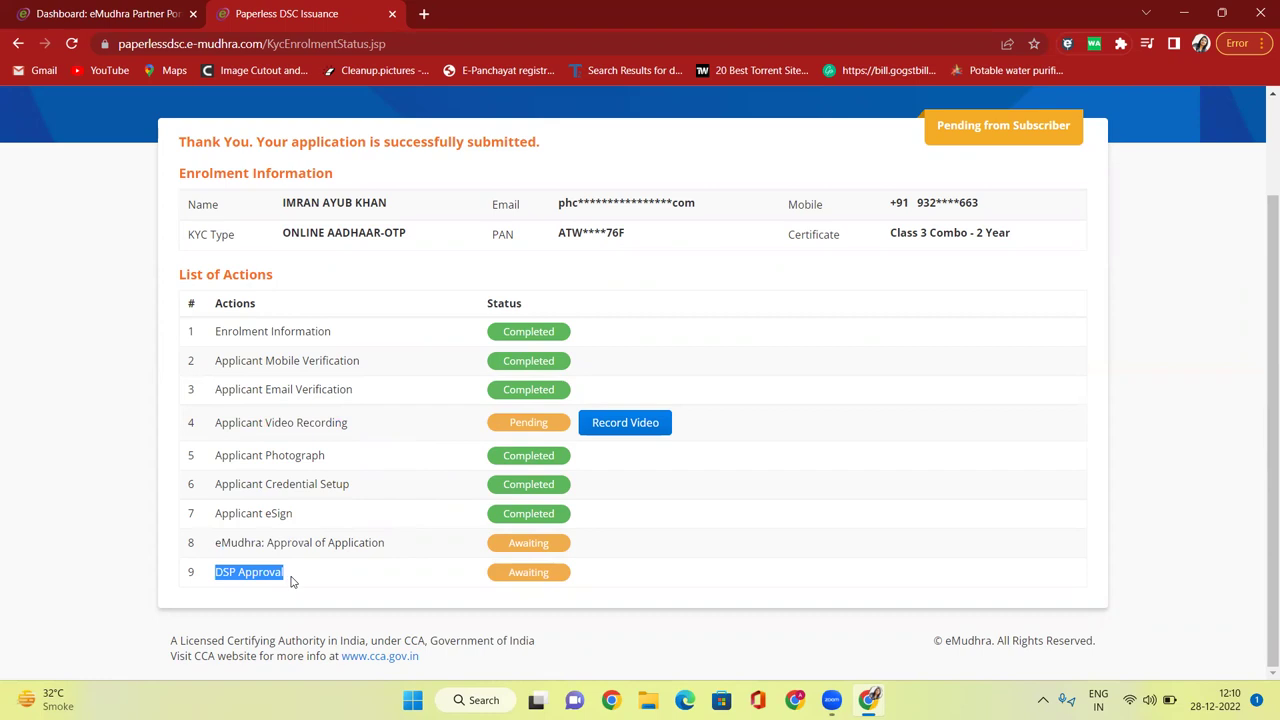
# Continue past the recording welcome notice, dismiss the camera prompt, and select the recorder page URL.
pyautogui.click(634, 430)
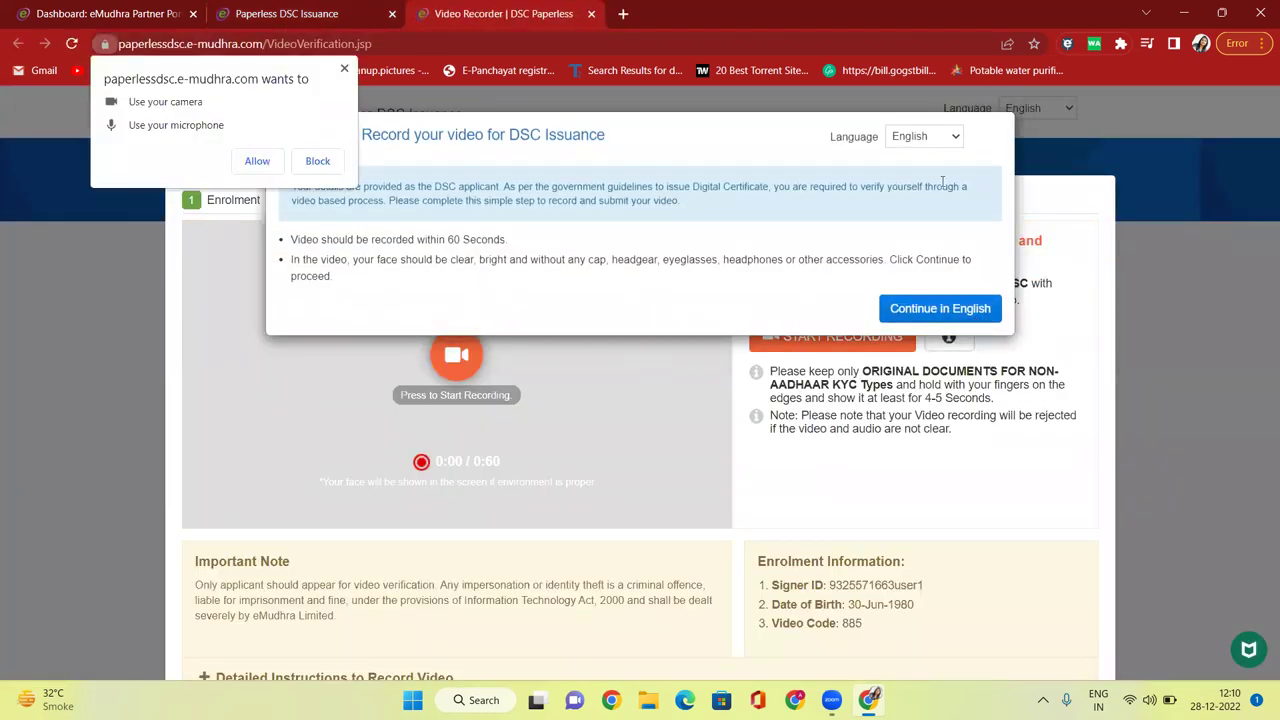
pyautogui.click(344, 69)
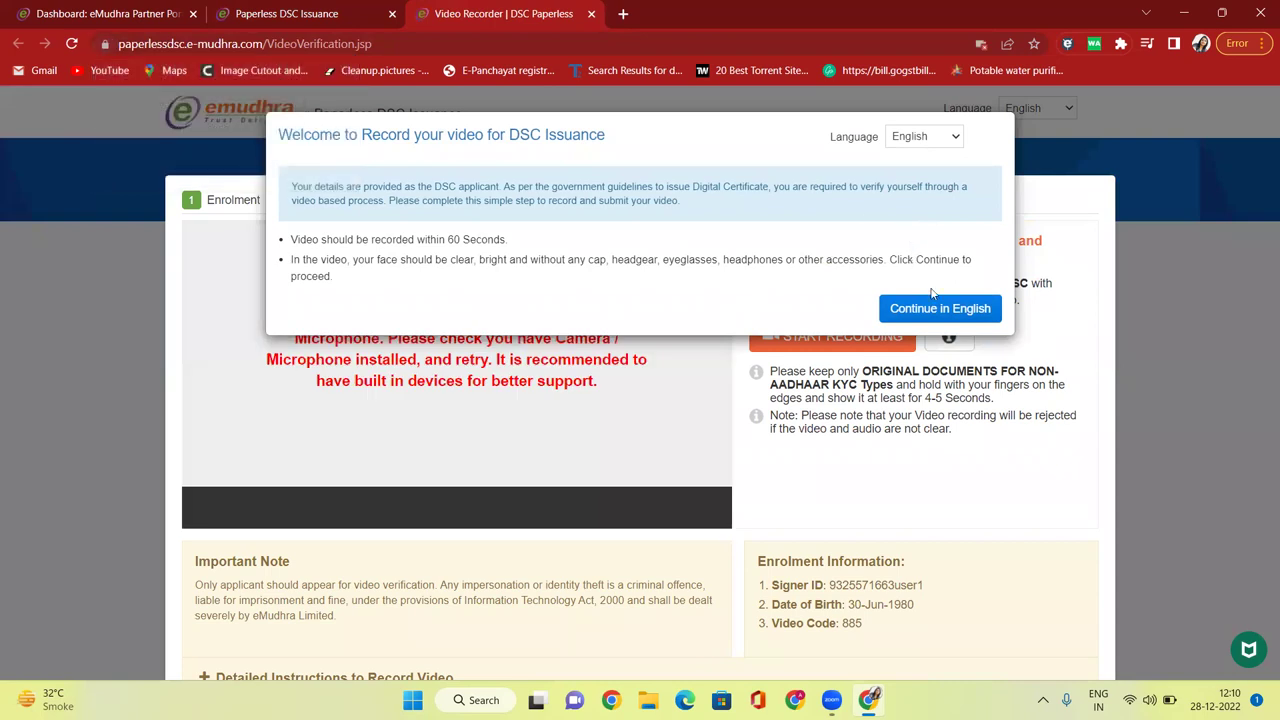
pyautogui.click(948, 317)
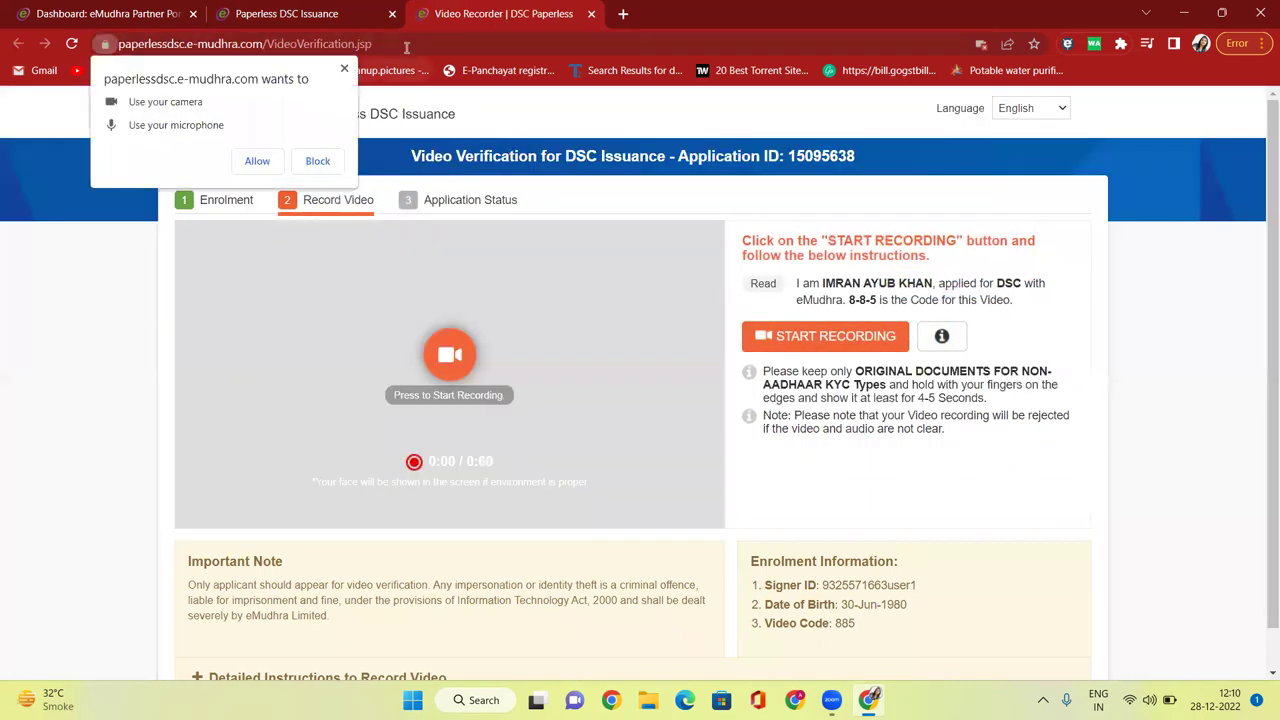
pyautogui.click(406, 47)
pyautogui.hotkey('ctrl', 'c')
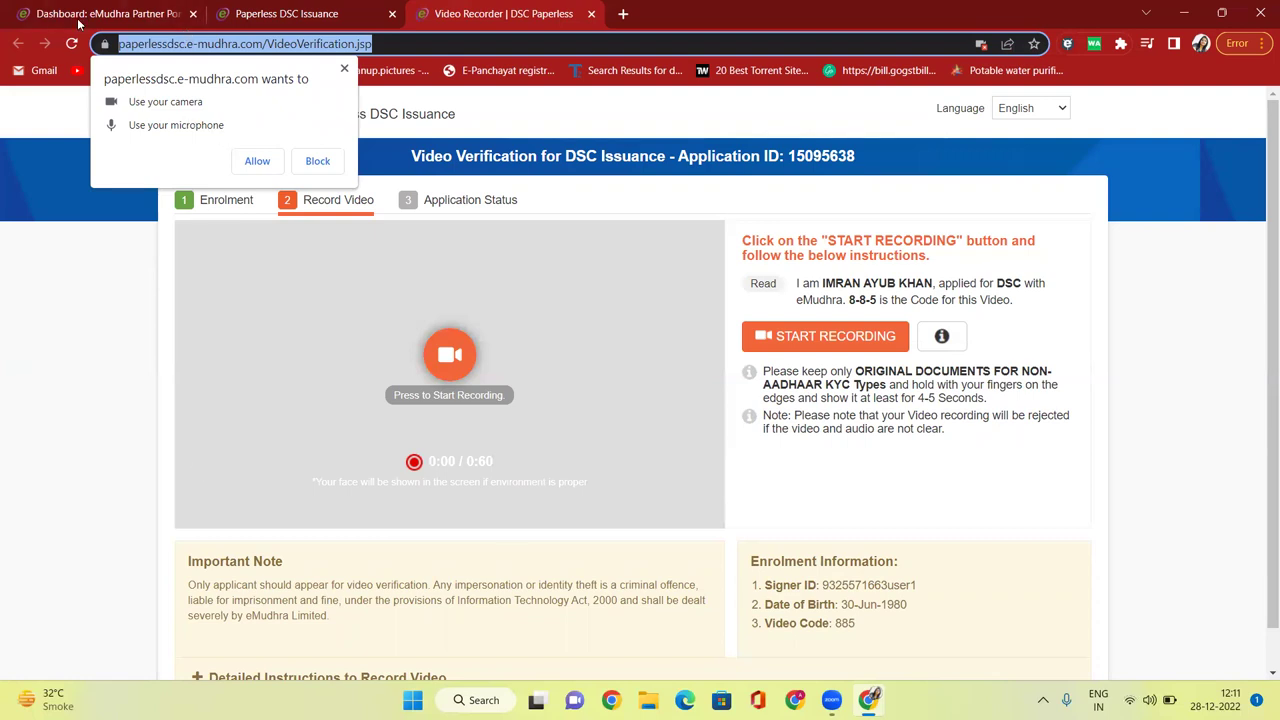
# Open WhatsApp Web in a new browser tab from its shortcut tile.
pyautogui.click(117, 15)
pyautogui.click(126, 43)
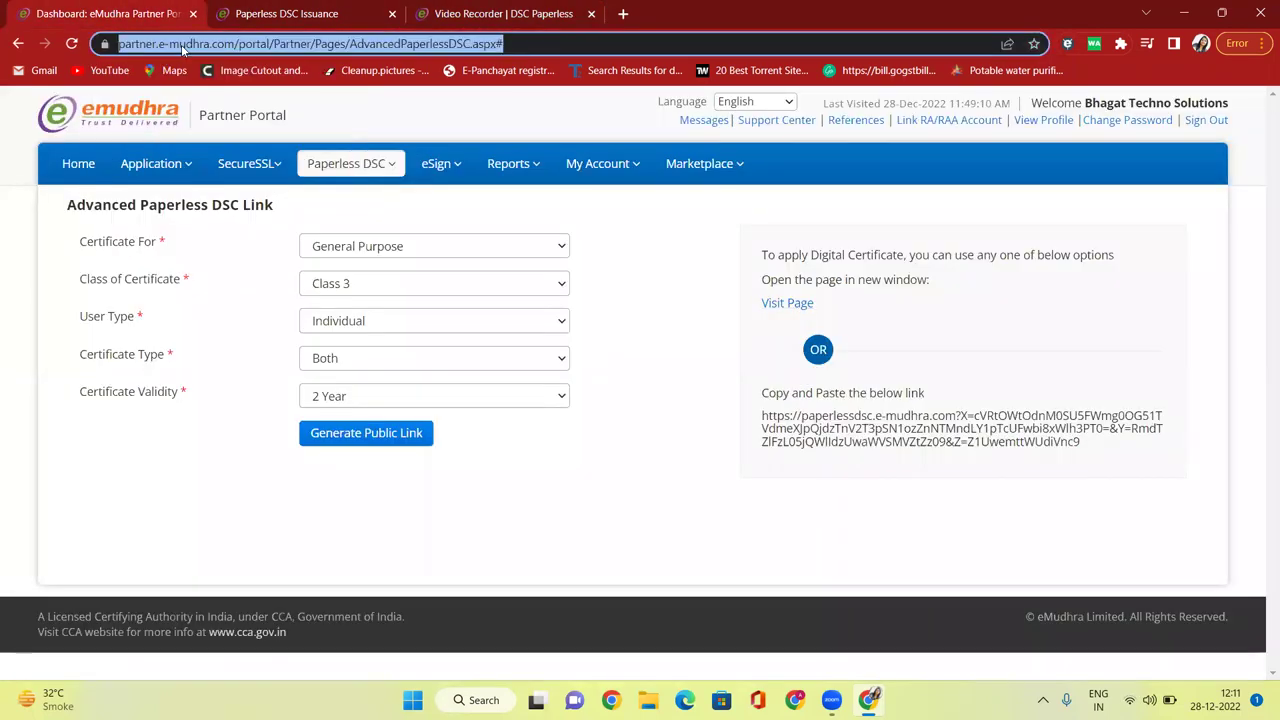
pyautogui.click(622, 13)
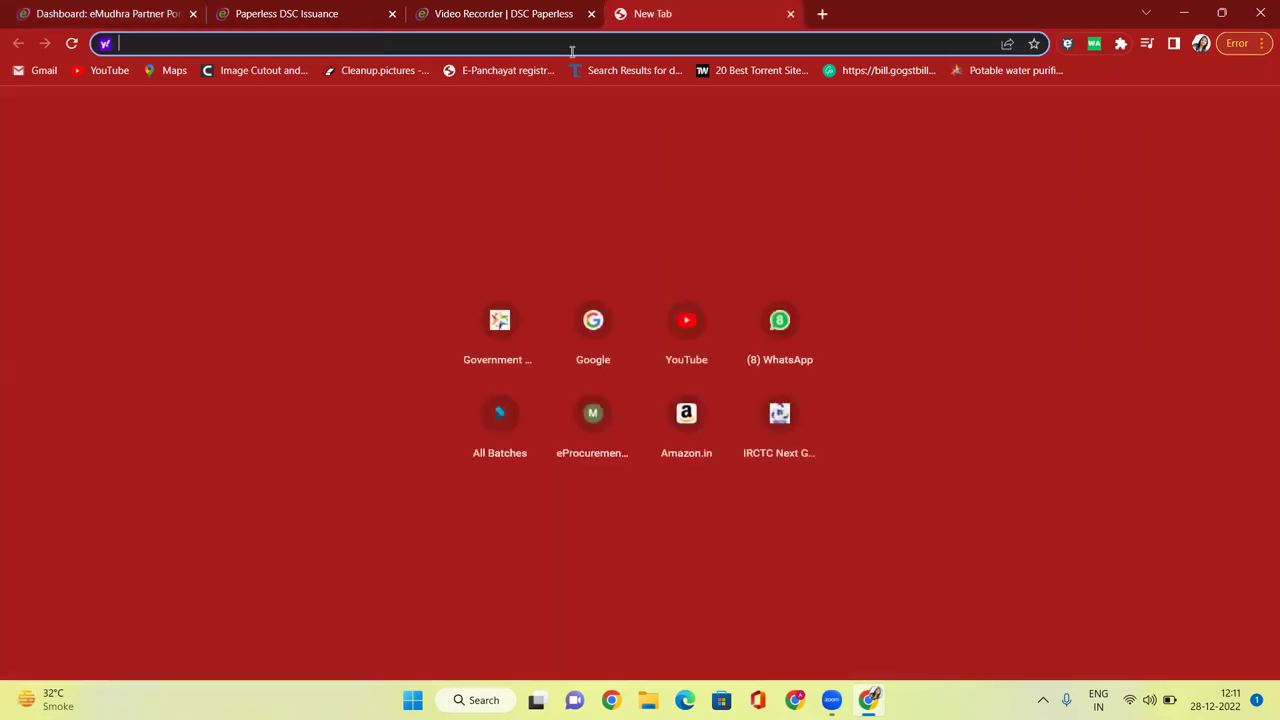
pyautogui.click(780, 325)
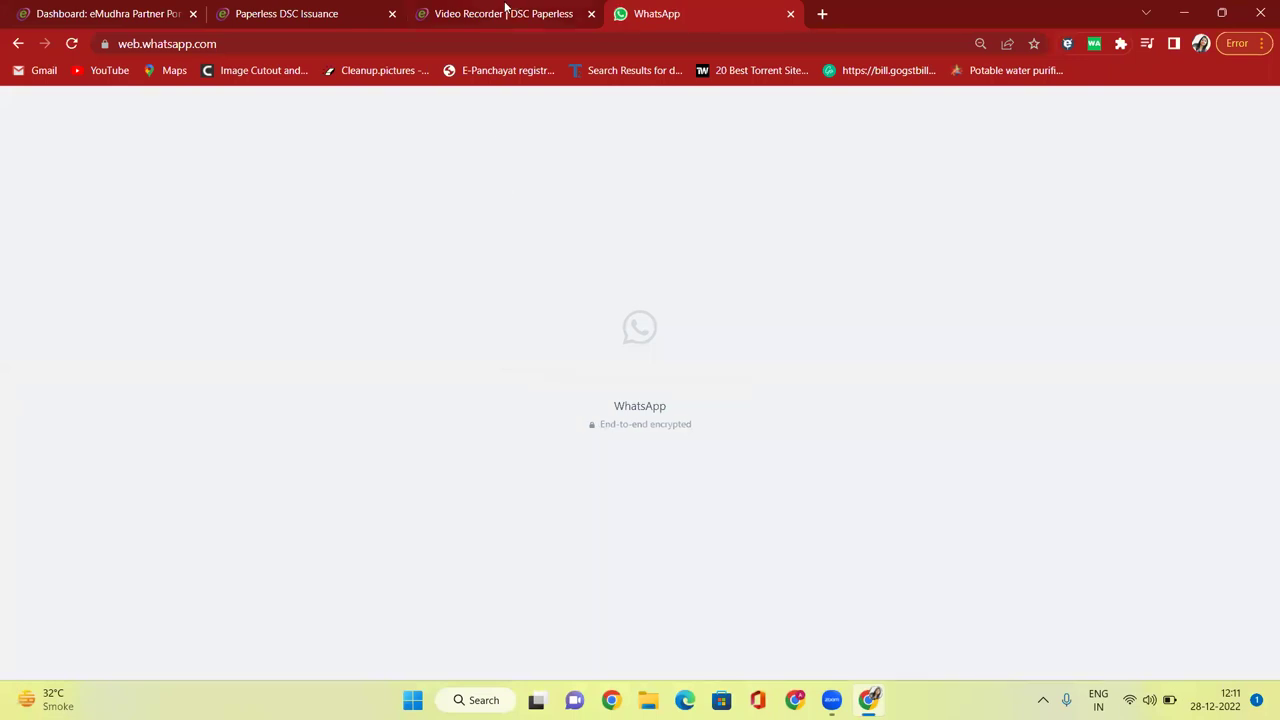
# Return to the enrolment status page and mark its Pending video recording status.
pyautogui.click(505, 12)
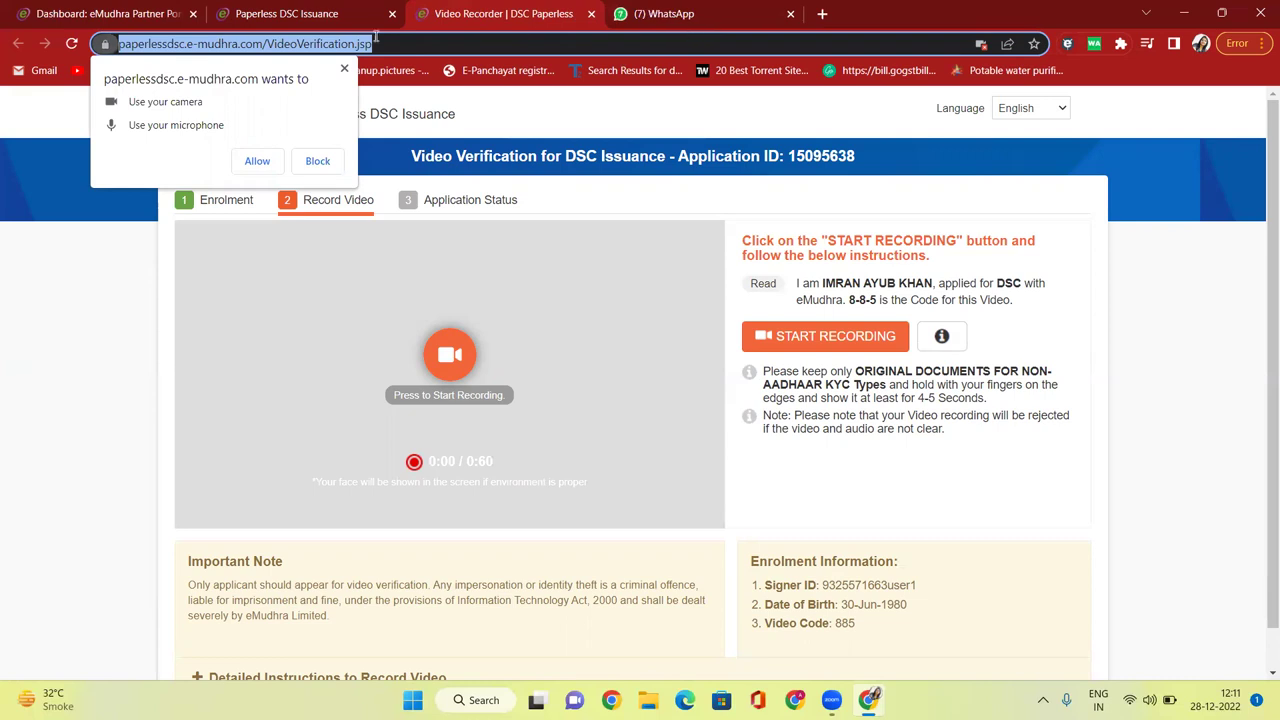
pyautogui.click(302, 13)
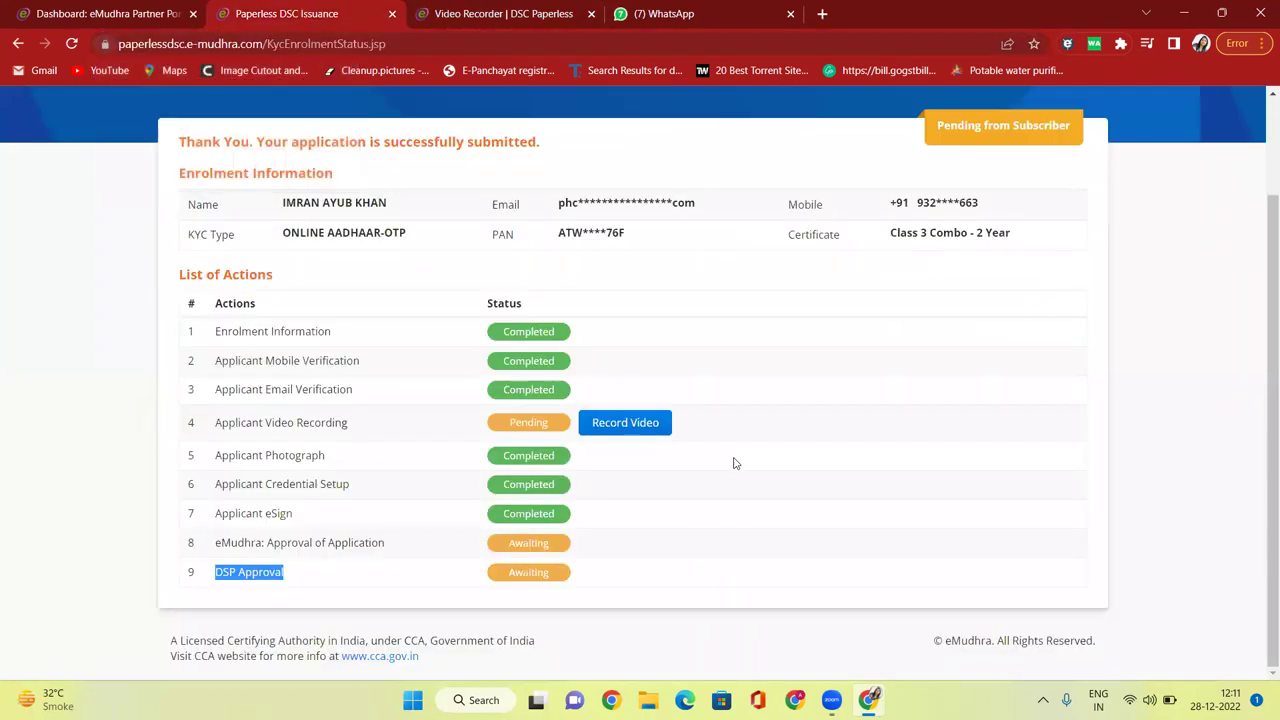
pyautogui.click(523, 424)
pyautogui.doubleClick(523, 424)
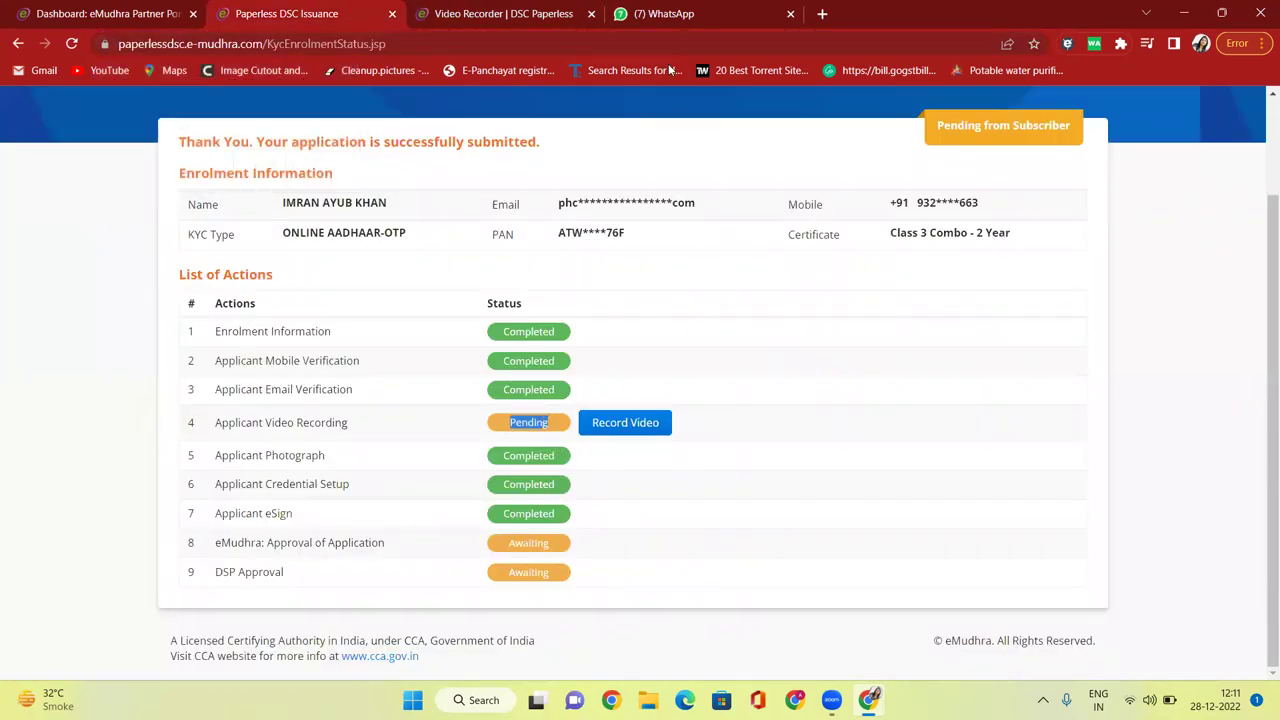
# Send the video verification link in the applicant's WhatsApp chat, then close the Video Recorder tab.
pyautogui.click(687, 14)
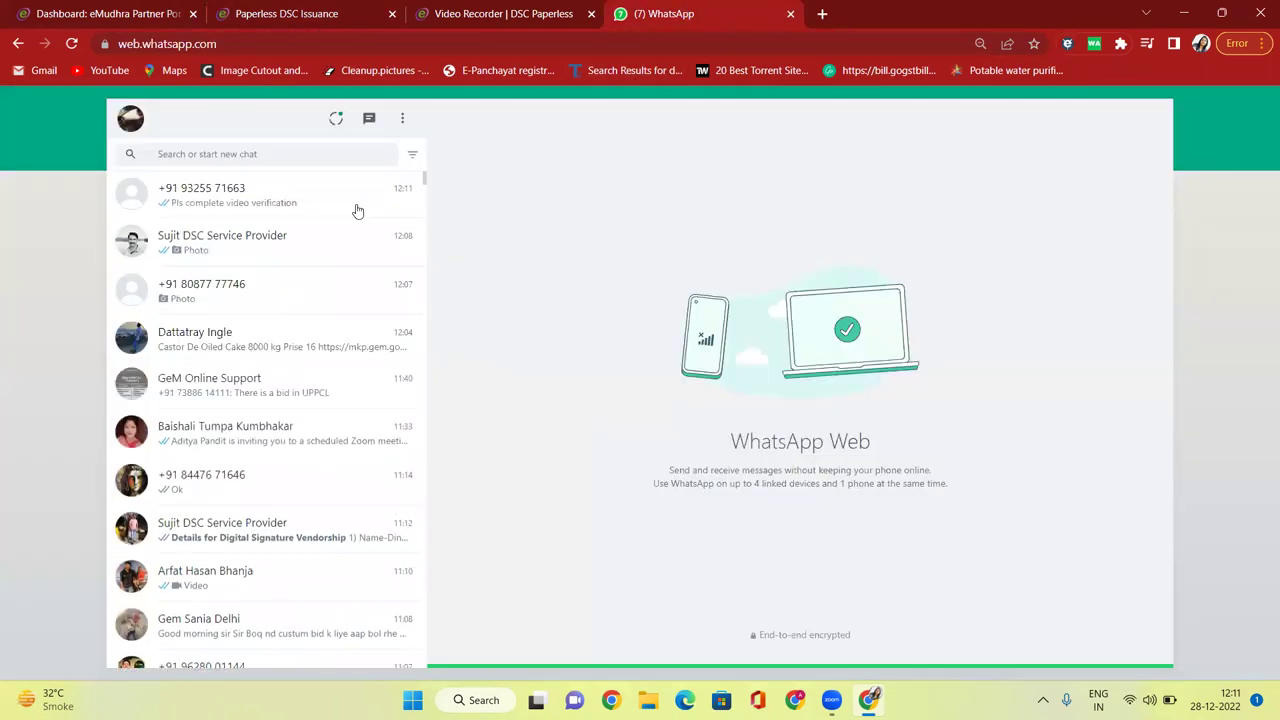
pyautogui.click(237, 205)
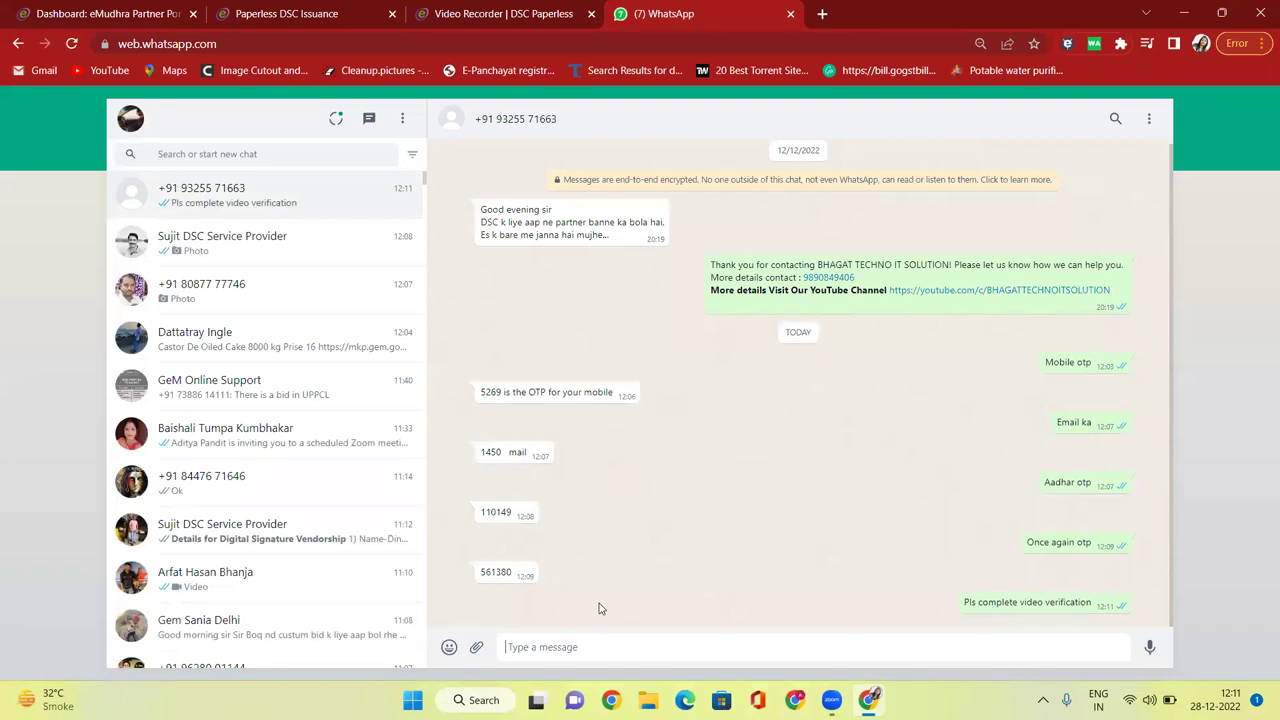
pyautogui.hotkey('ctrl', 'v')
pyautogui.press('Return')
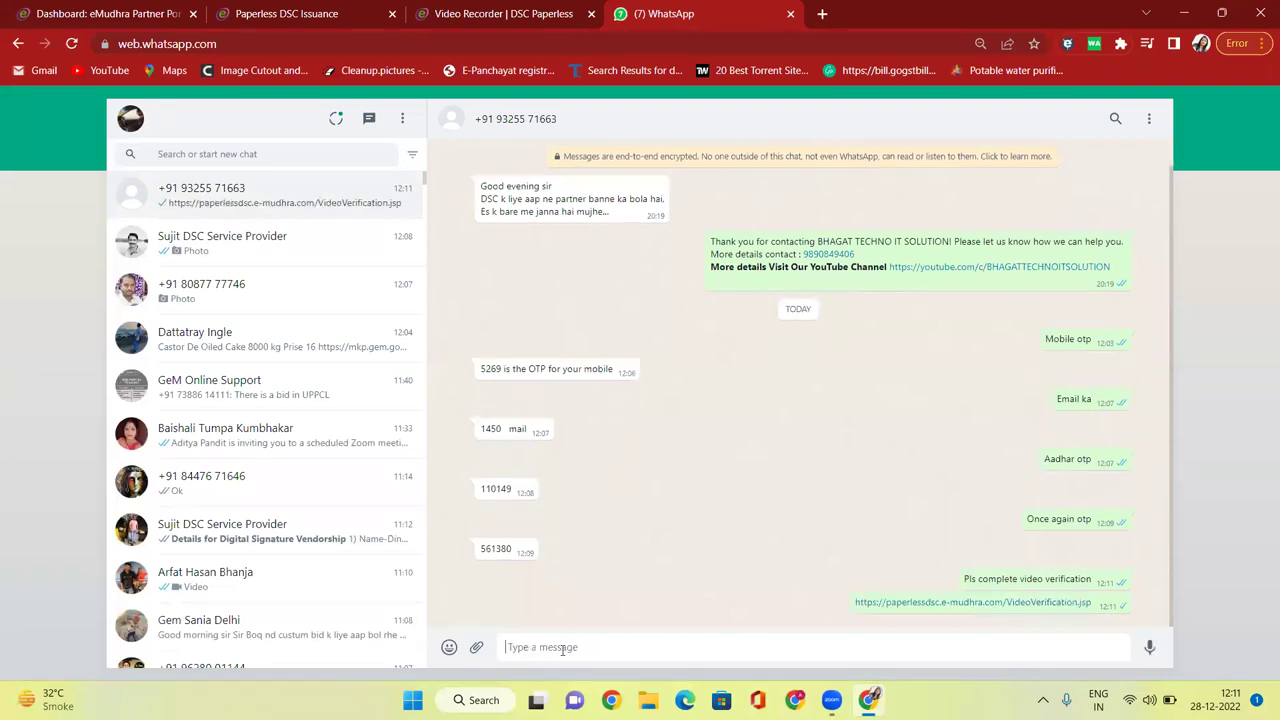
pyautogui.click(500, 12)
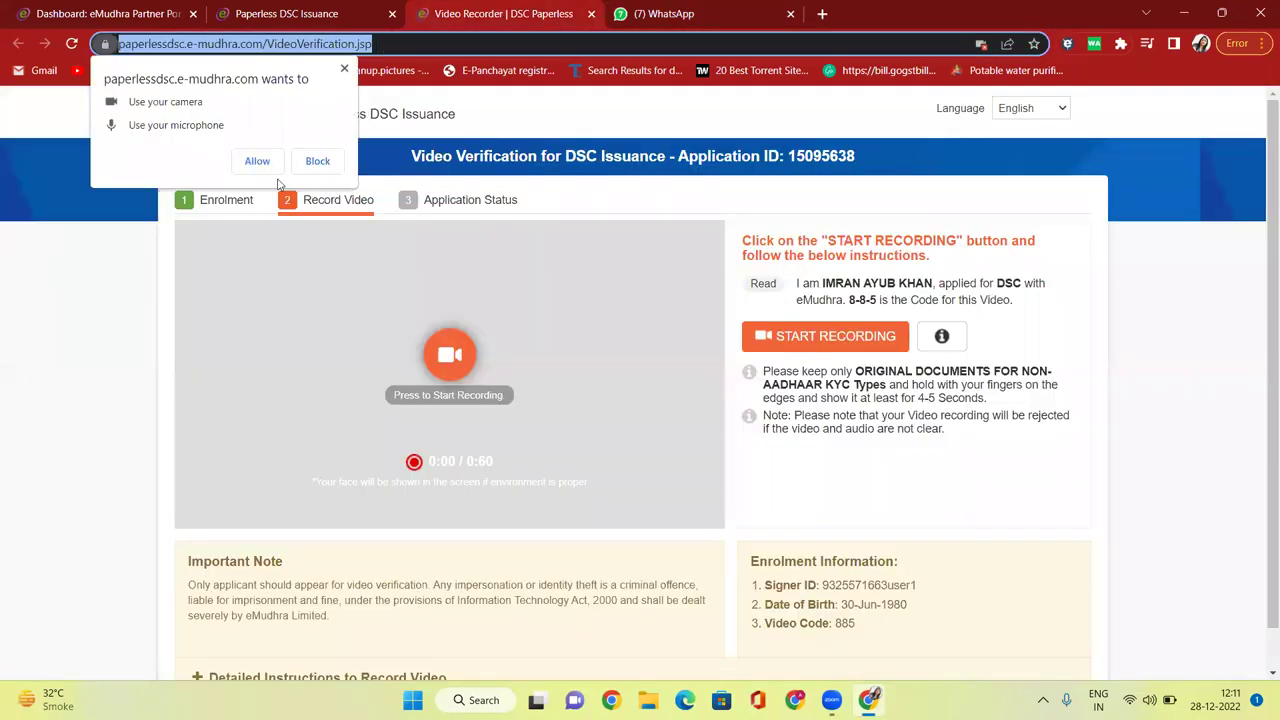
pyautogui.click(590, 14)
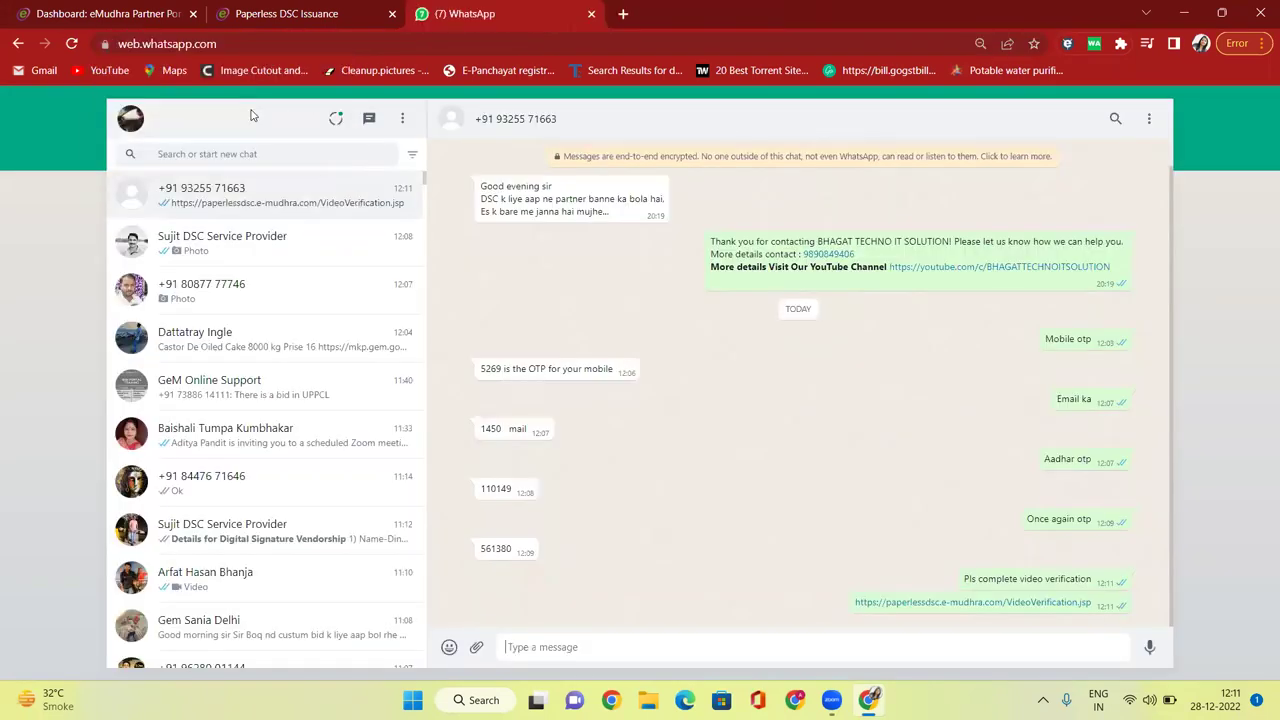
# Go to the Partner Portal Home dashboard showing 1 application received and 2 pending DSP approval.
pyautogui.click(305, 22)
pyautogui.scroll(2, 400, 150)
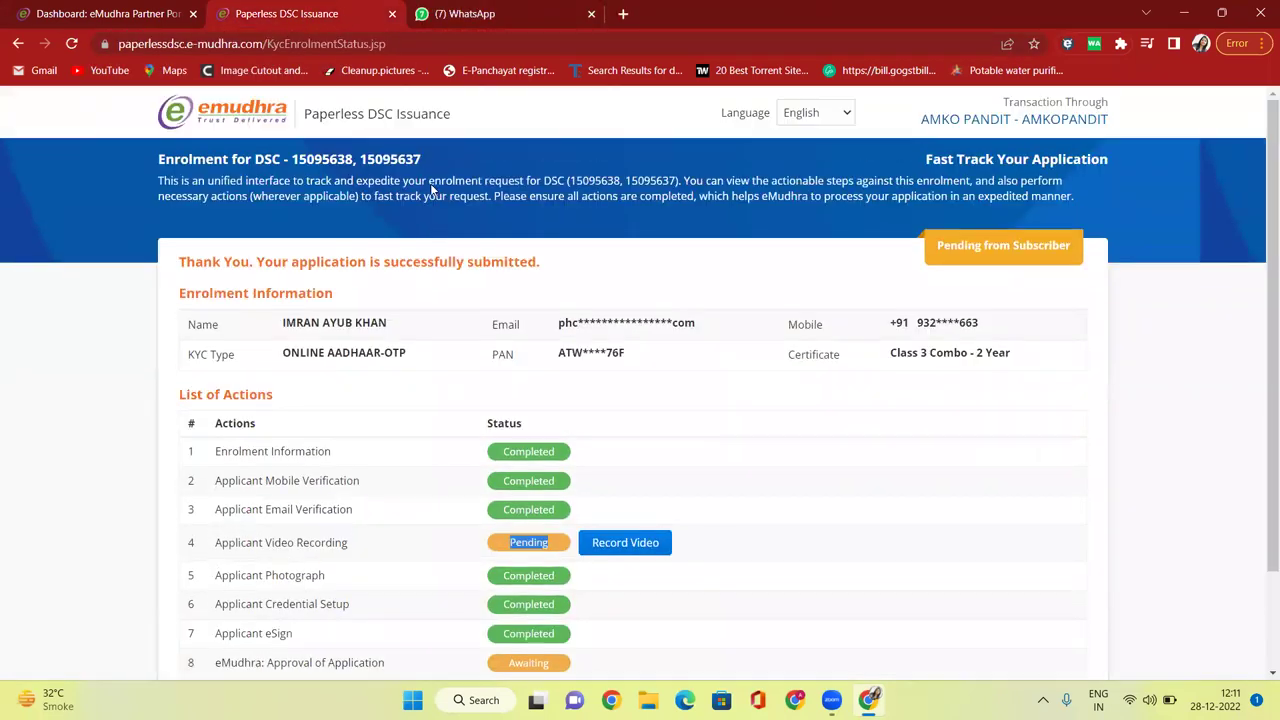
pyautogui.hotkey('ctrl', 'shift', 'Tab')
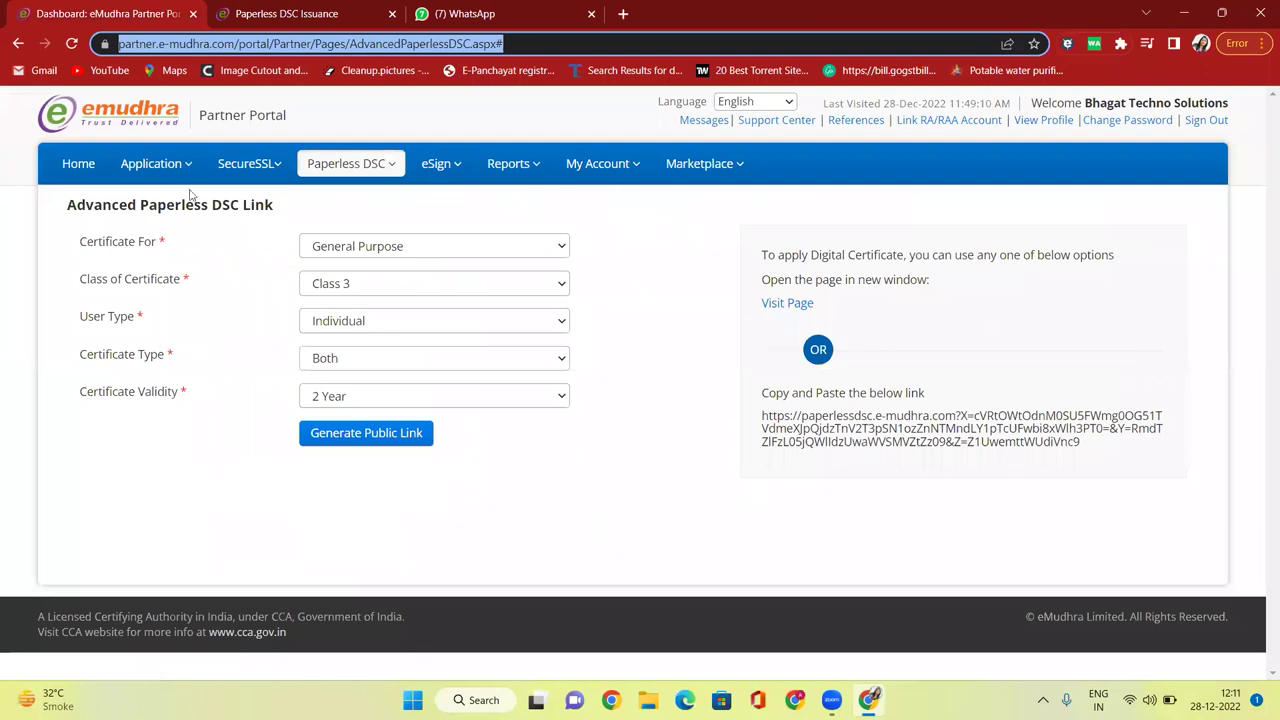
pyautogui.click(88, 168)
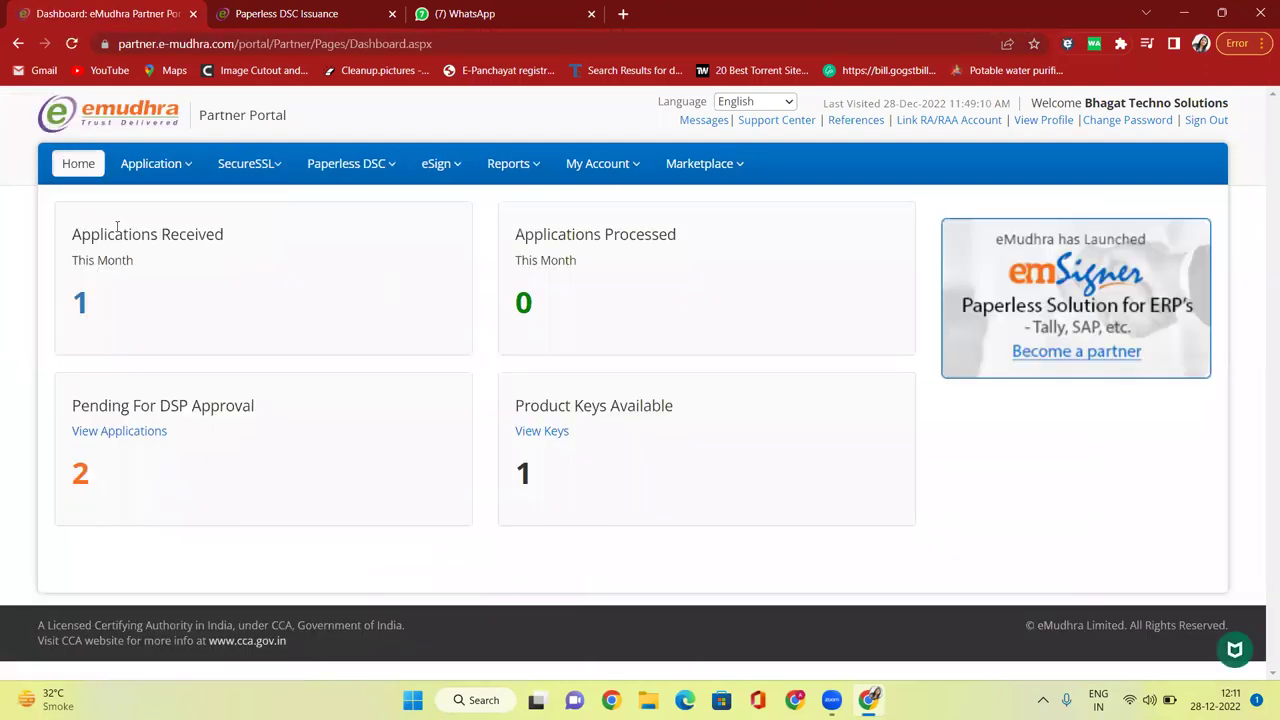
pyautogui.moveTo(73, 234); pyautogui.dragTo(221, 236)
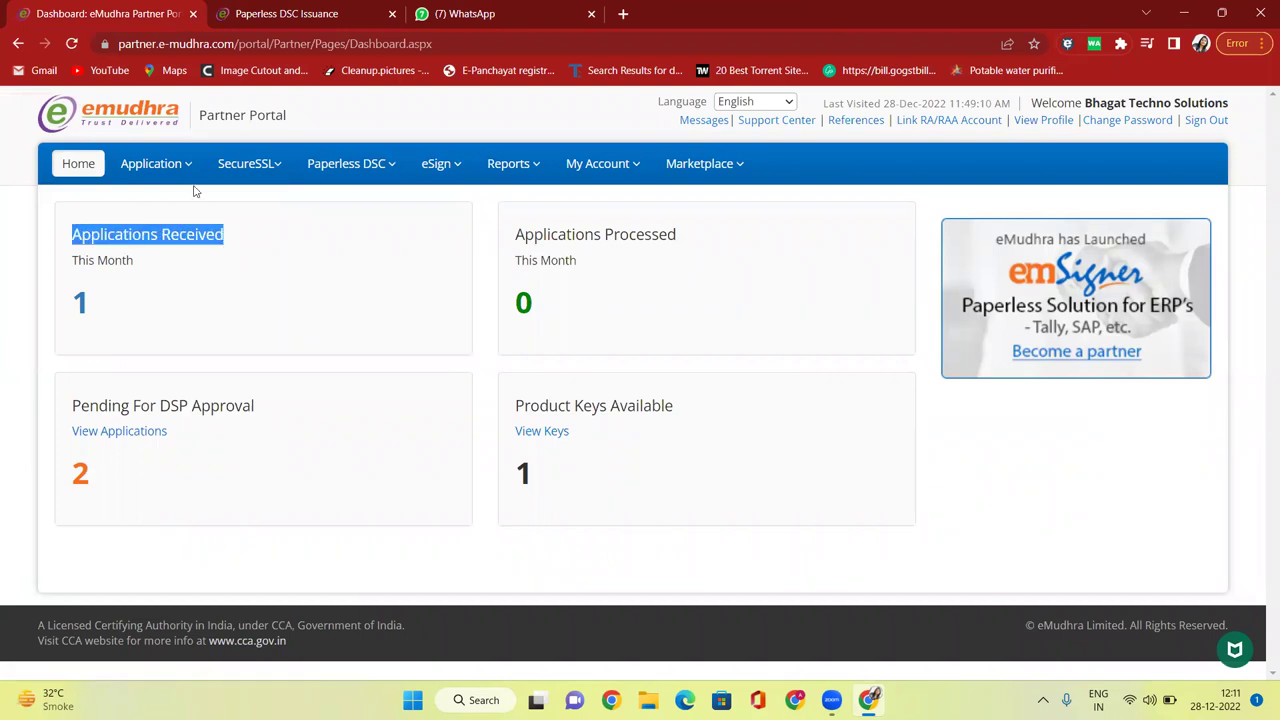
# View the pending application from Manage Applications and review its pending CA verification and video recording.
pyautogui.moveTo(186, 165)
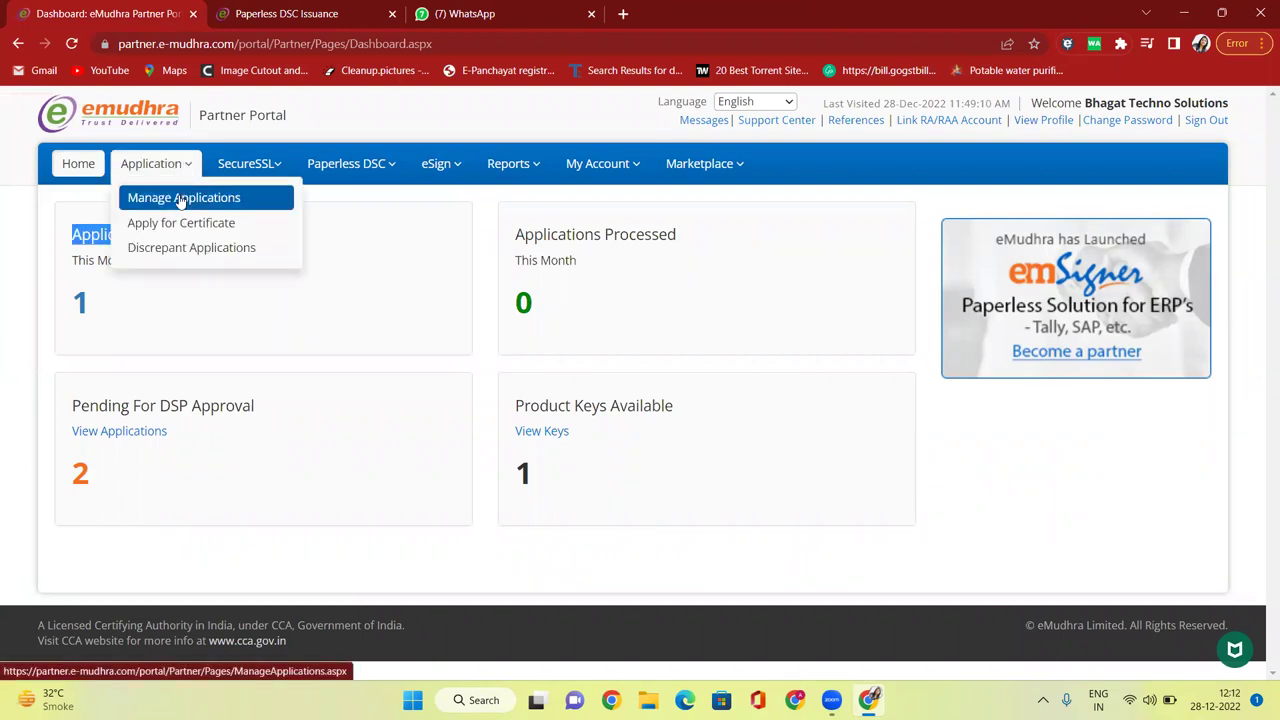
pyautogui.click(181, 199)
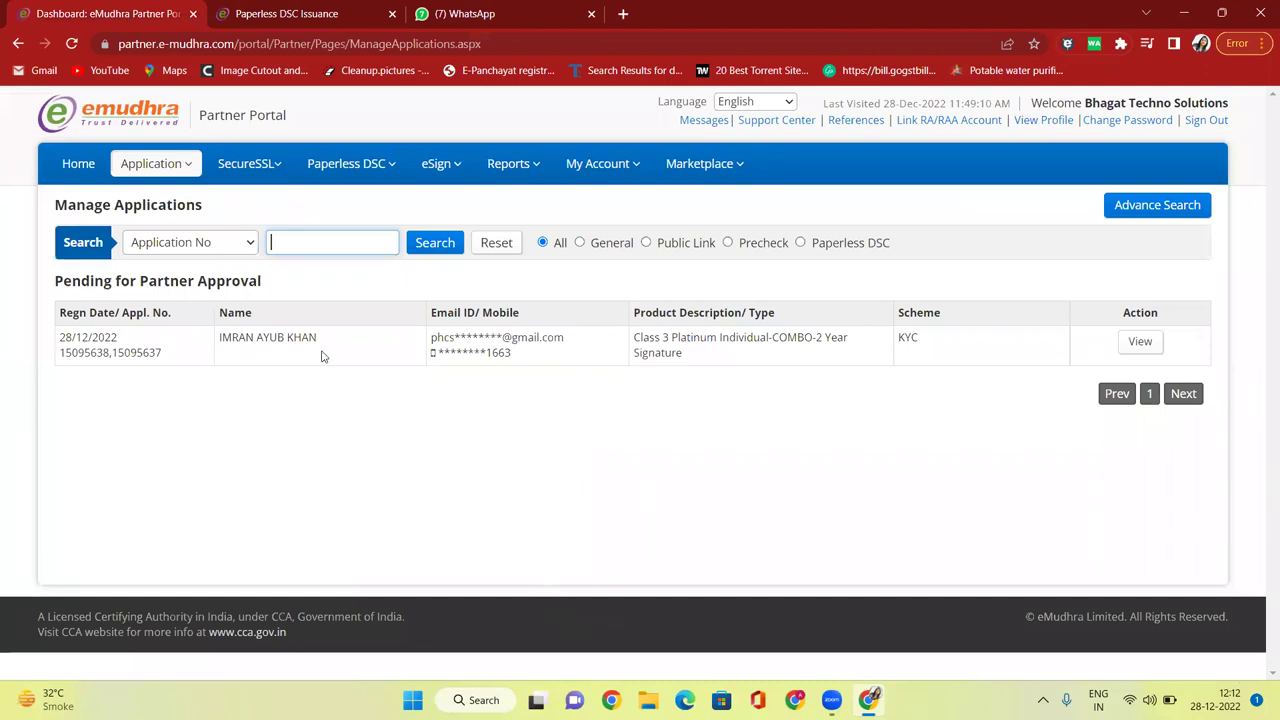
pyautogui.click(1146, 350)
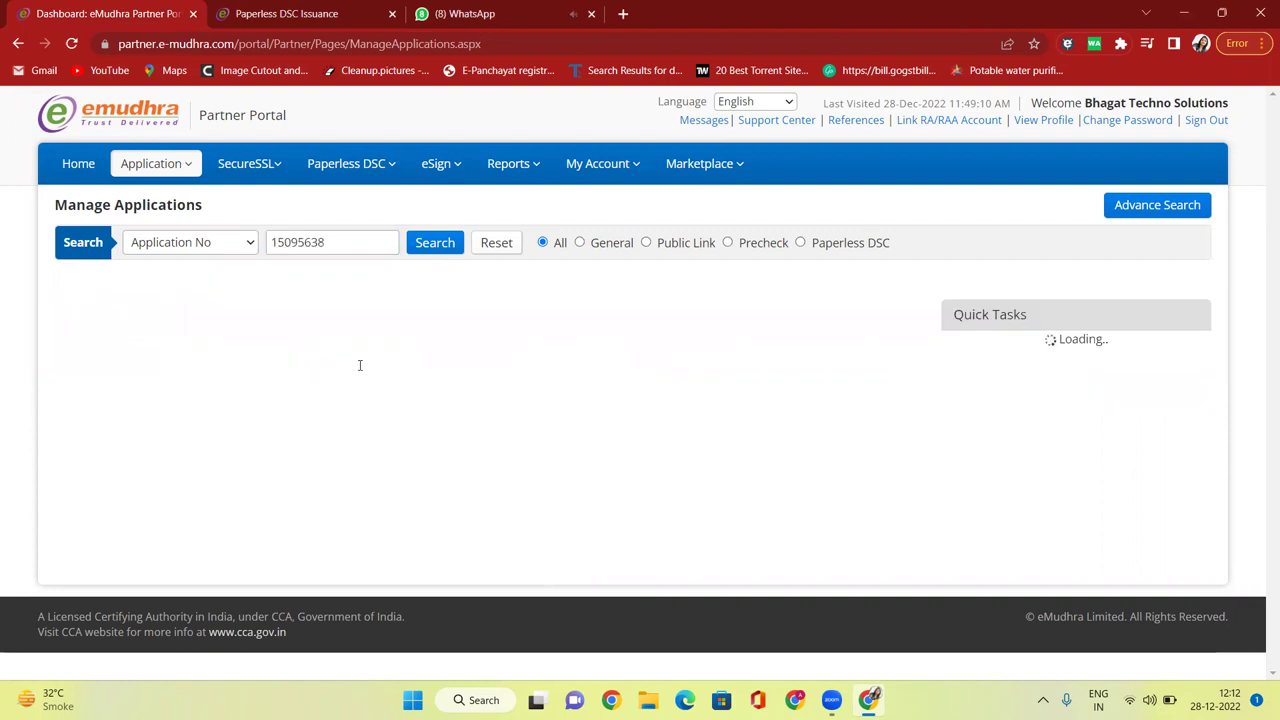
pyautogui.scroll(-3, 589, 321)
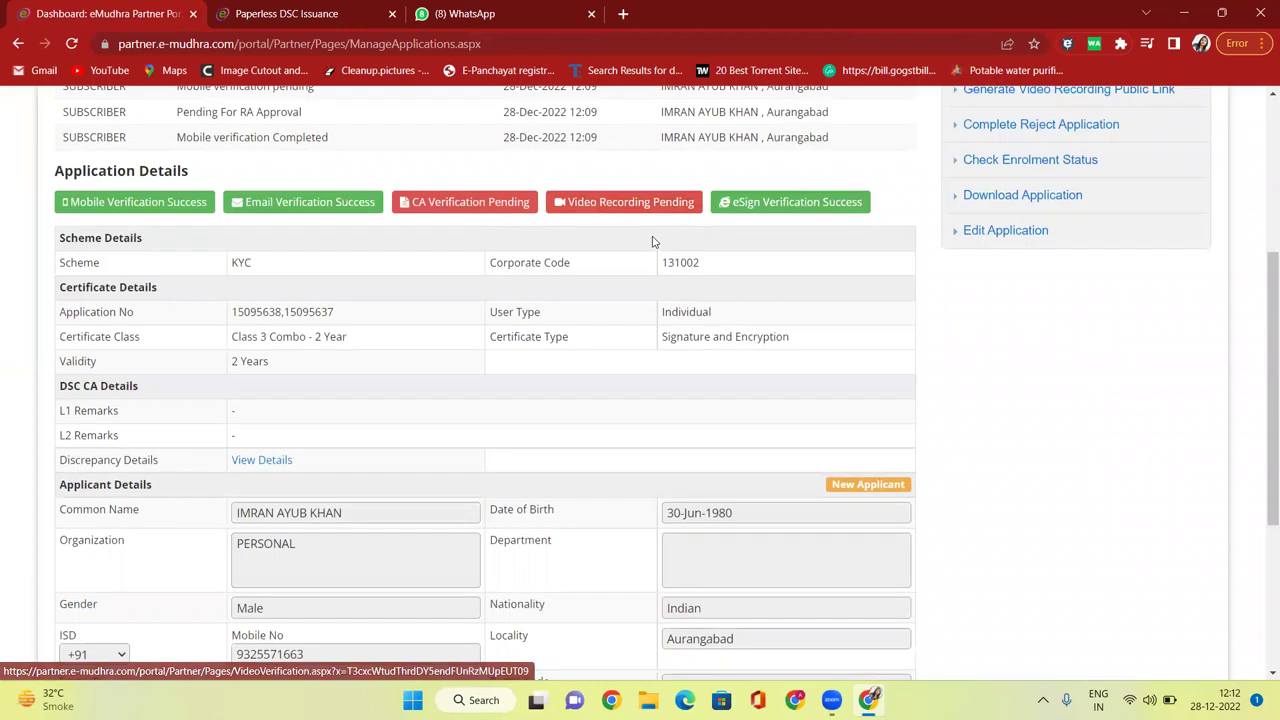
pyautogui.scroll(1, 652, 241)
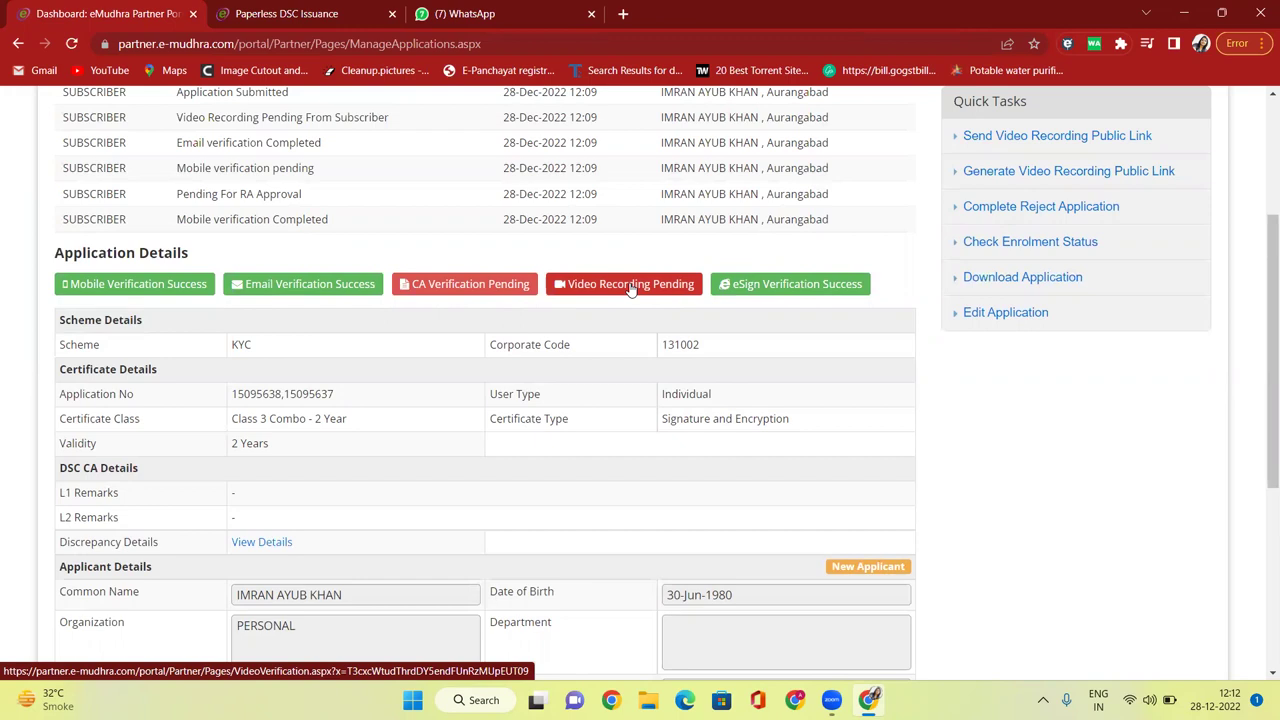
pyautogui.scroll(2, 631, 287)
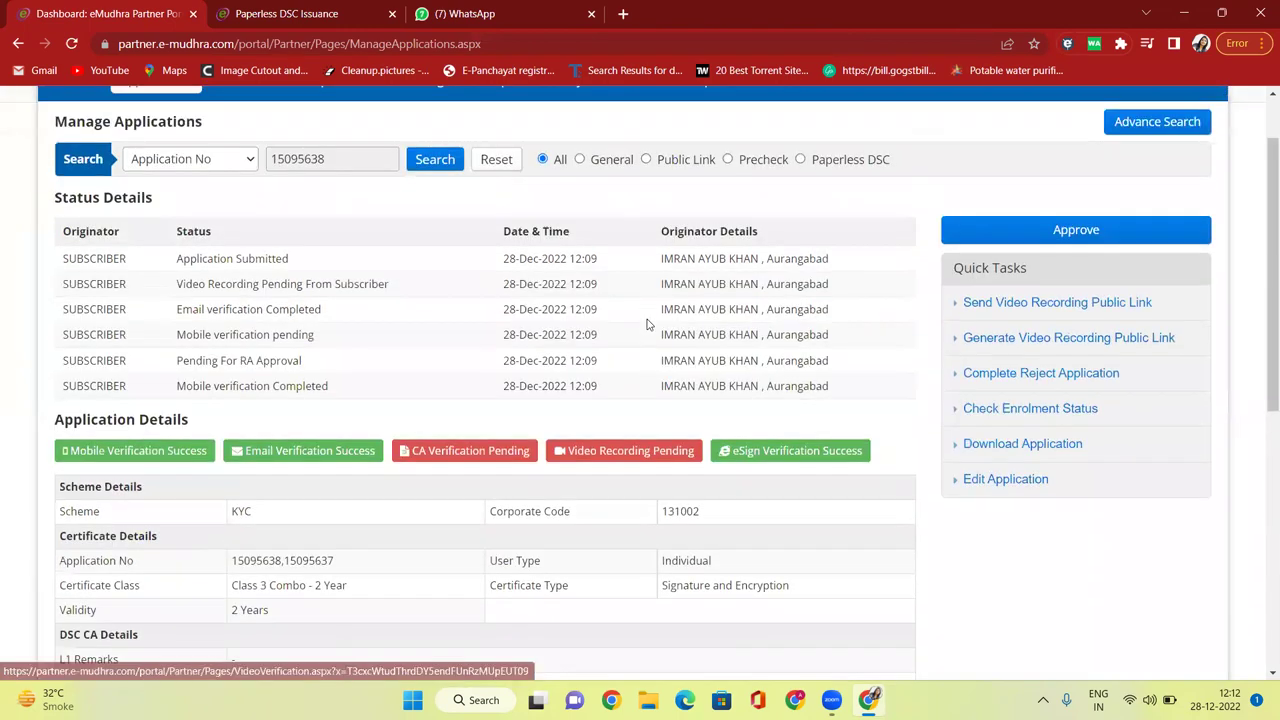
pyautogui.scroll(-2, 629, 290)
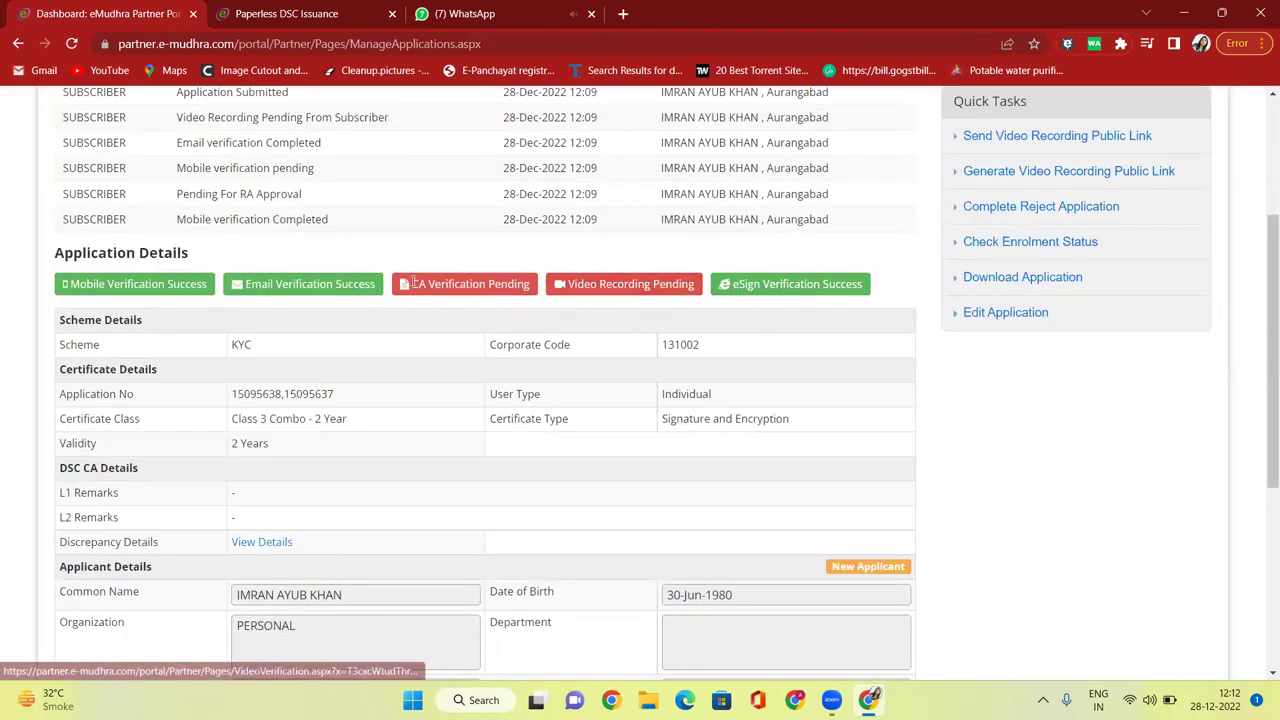
pyautogui.moveTo(414, 284); pyautogui.dragTo(518, 286)
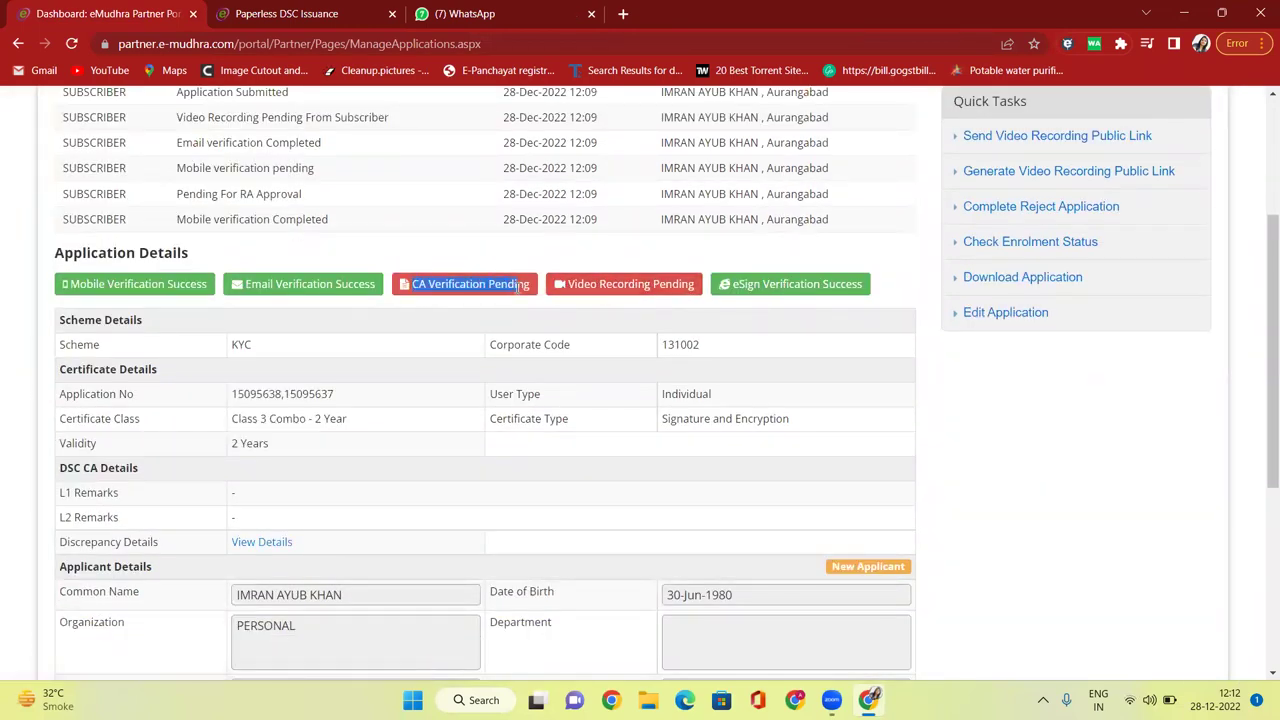
pyautogui.scroll(1, 580, 343)
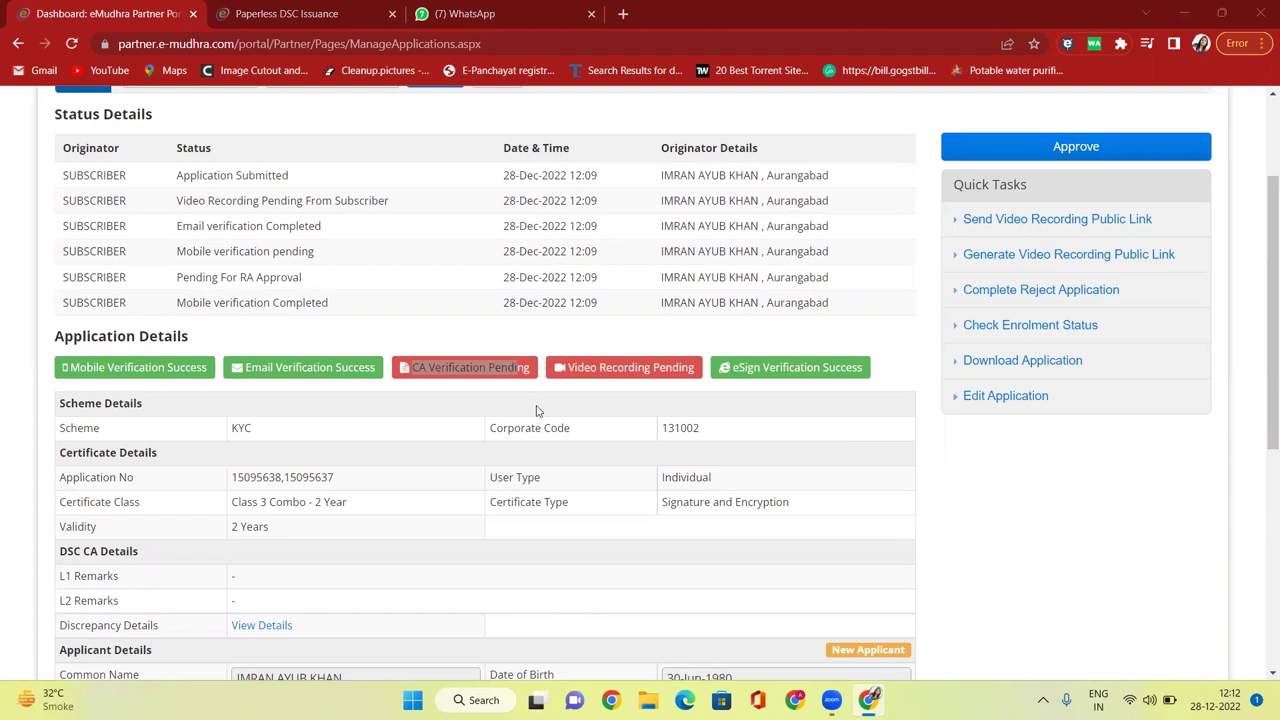
pyautogui.click(482, 345)
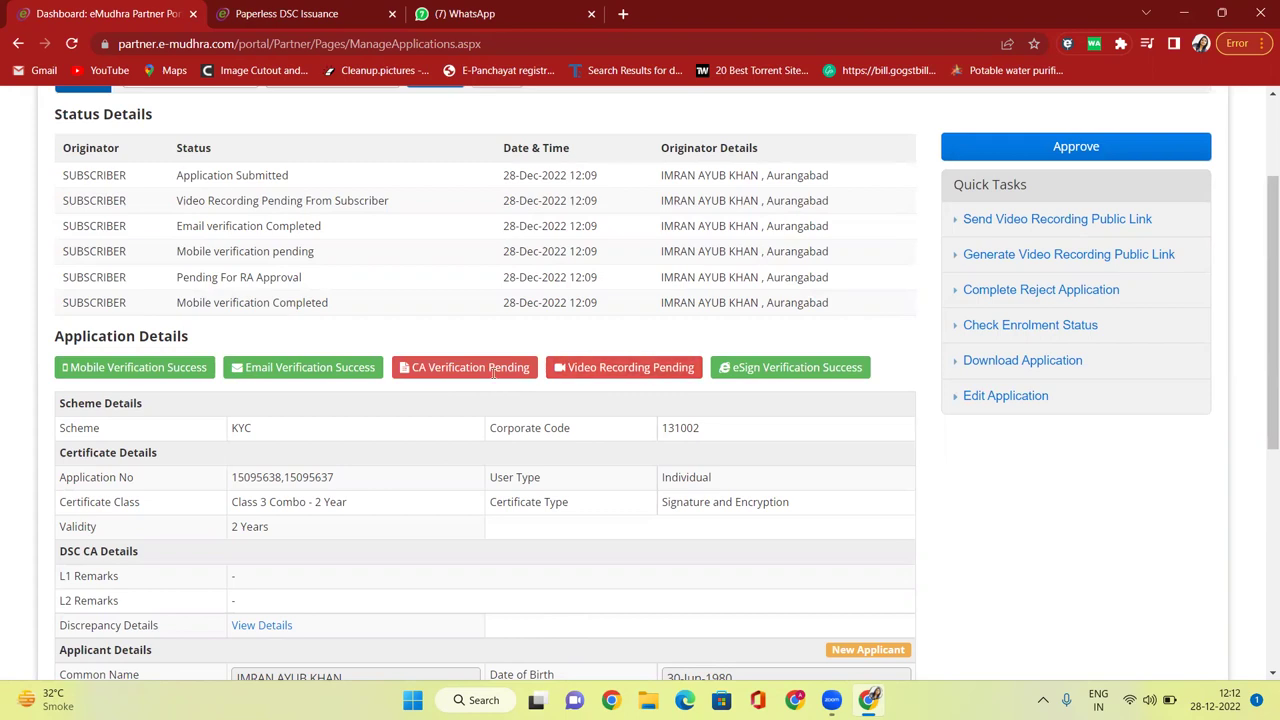
pyautogui.moveTo(418, 367); pyautogui.dragTo(518, 368)
pyautogui.click(476, 345)
pyautogui.scroll(-5, 477, 360)
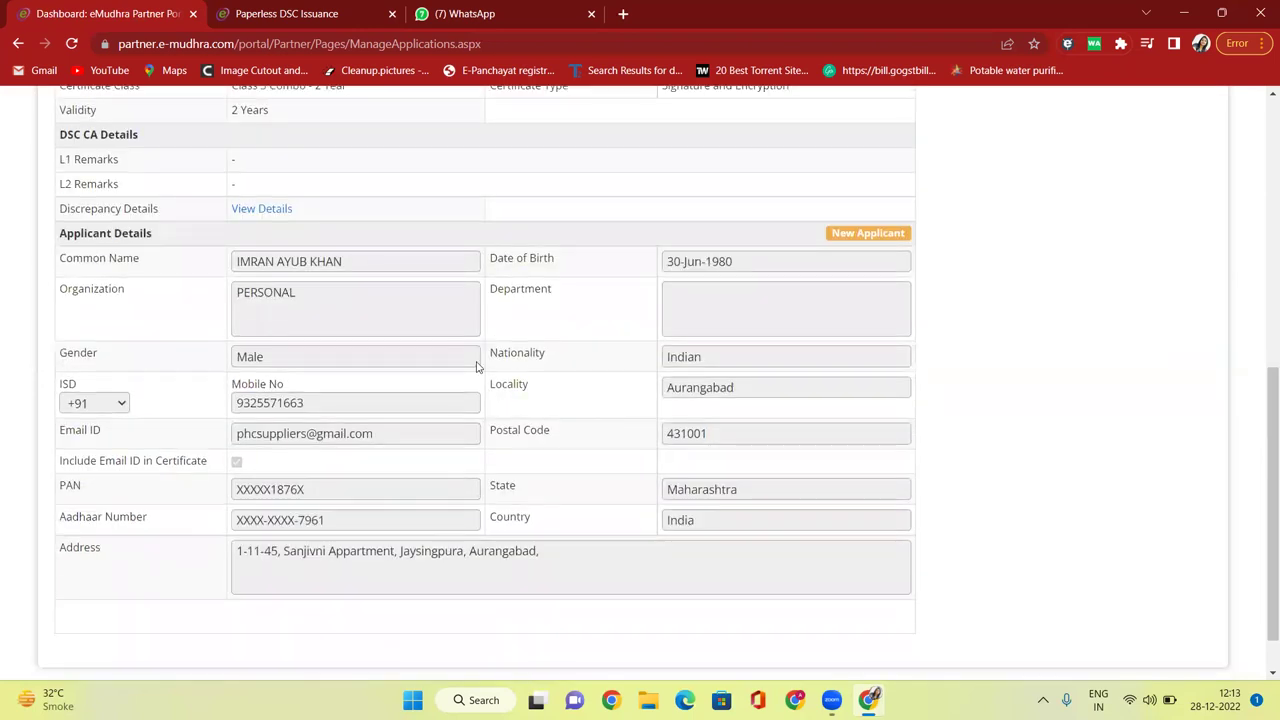
pyautogui.scroll(6, 279, 368)
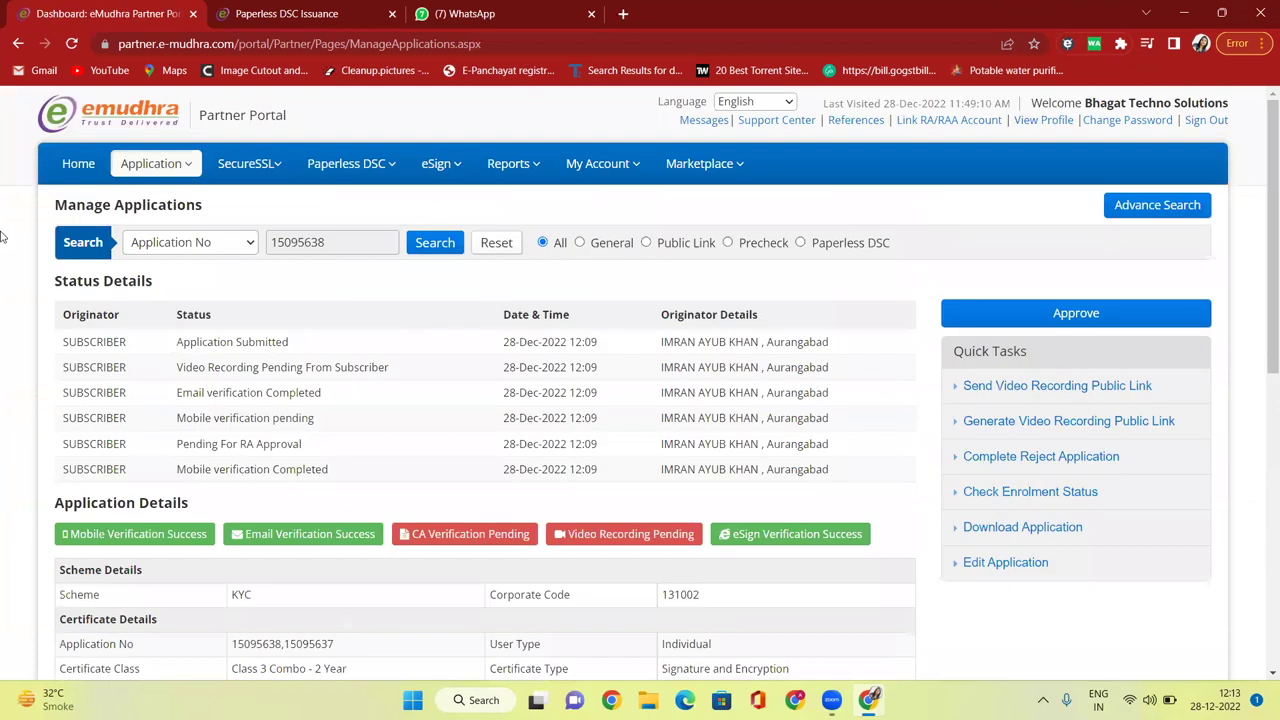
pyautogui.click(72, 165)
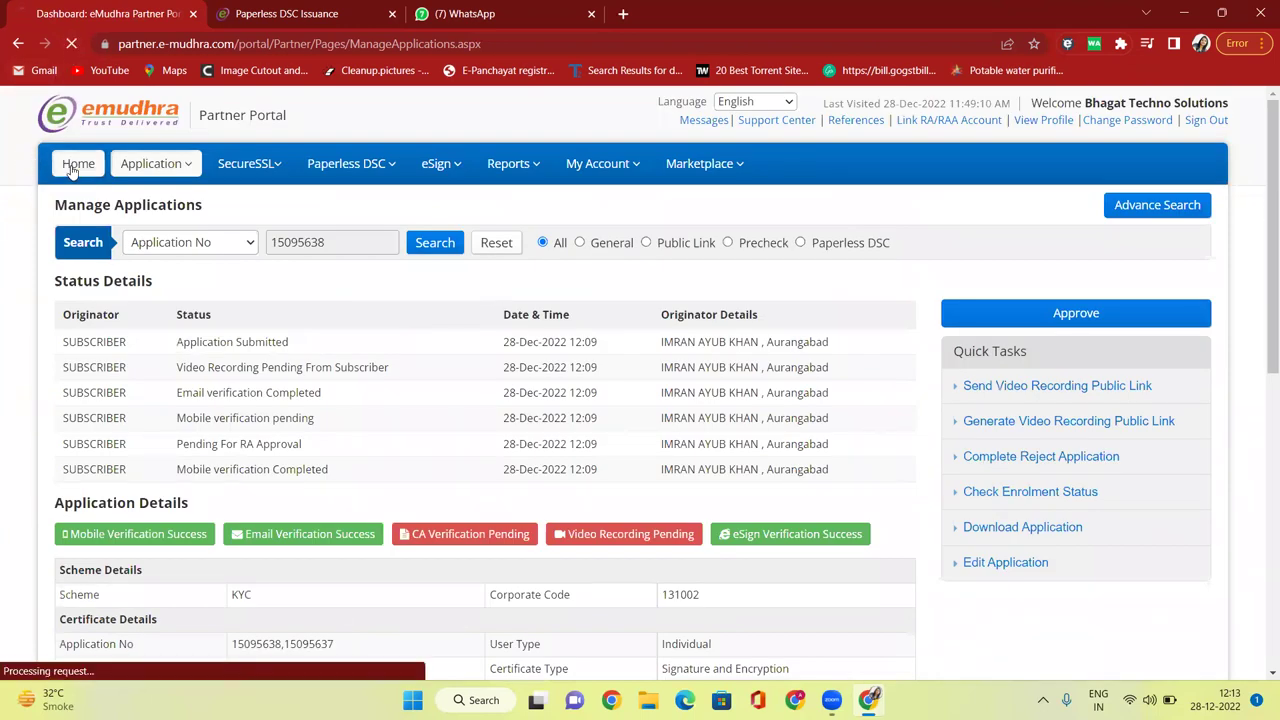
pyautogui.moveTo(227, 181)
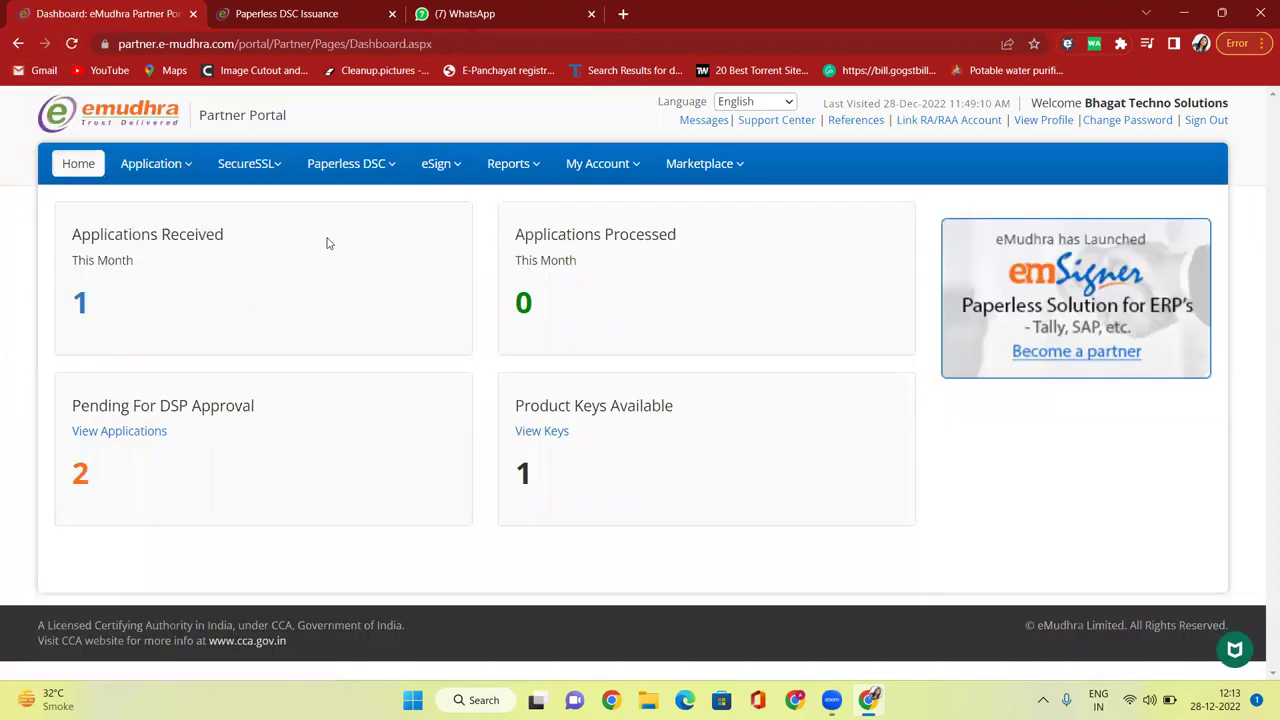
pyautogui.moveTo(185, 168)
pyautogui.click(193, 201)
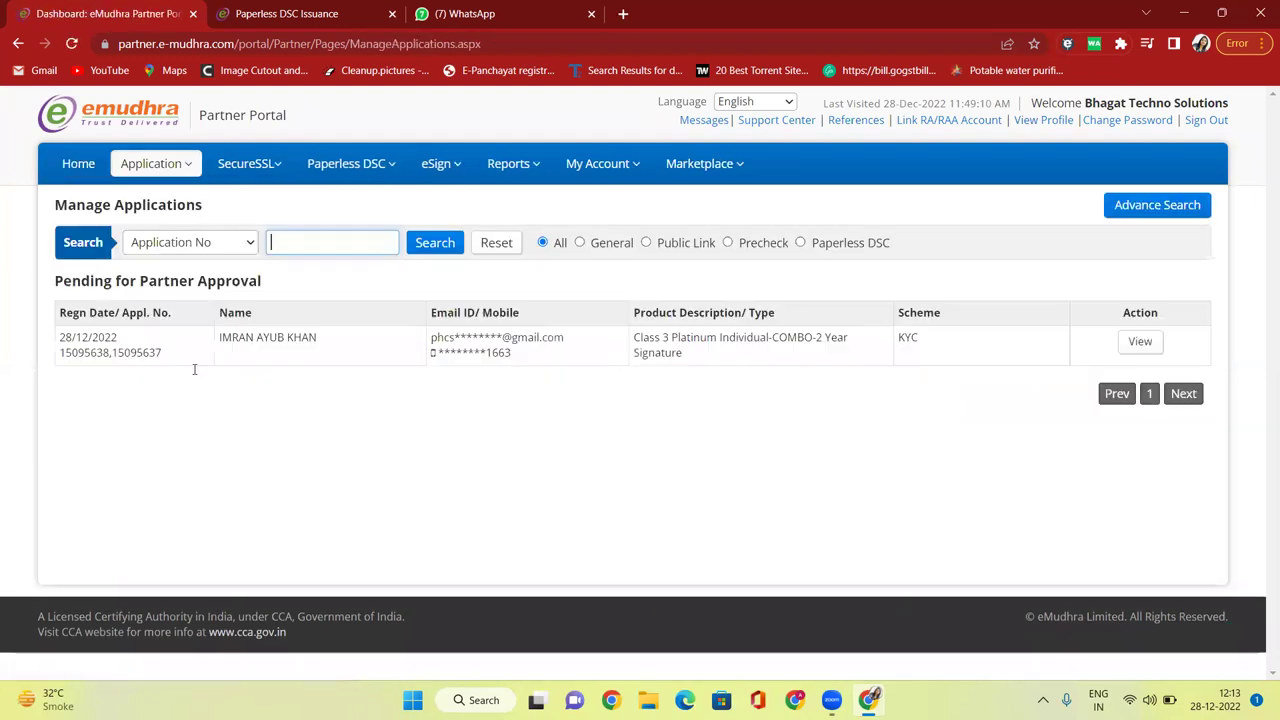
pyautogui.click(1142, 344)
pyautogui.scroll(-3, 586, 383)
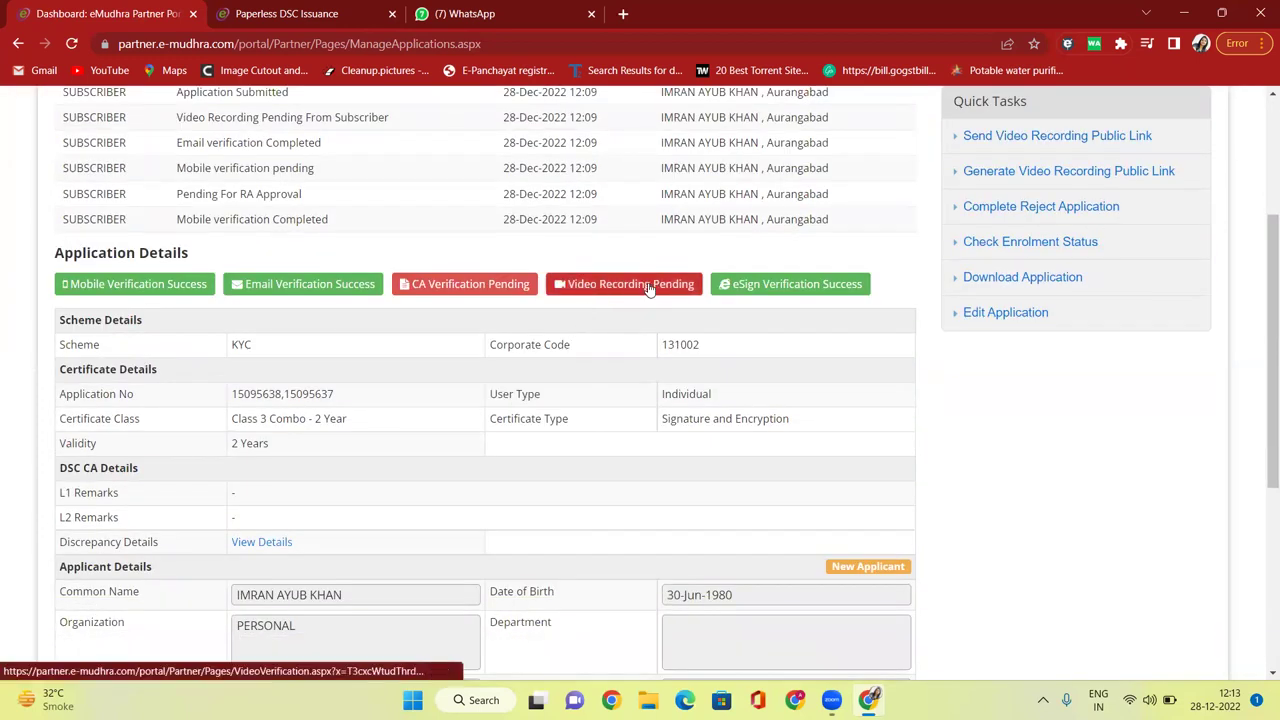
pyautogui.click(612, 287)
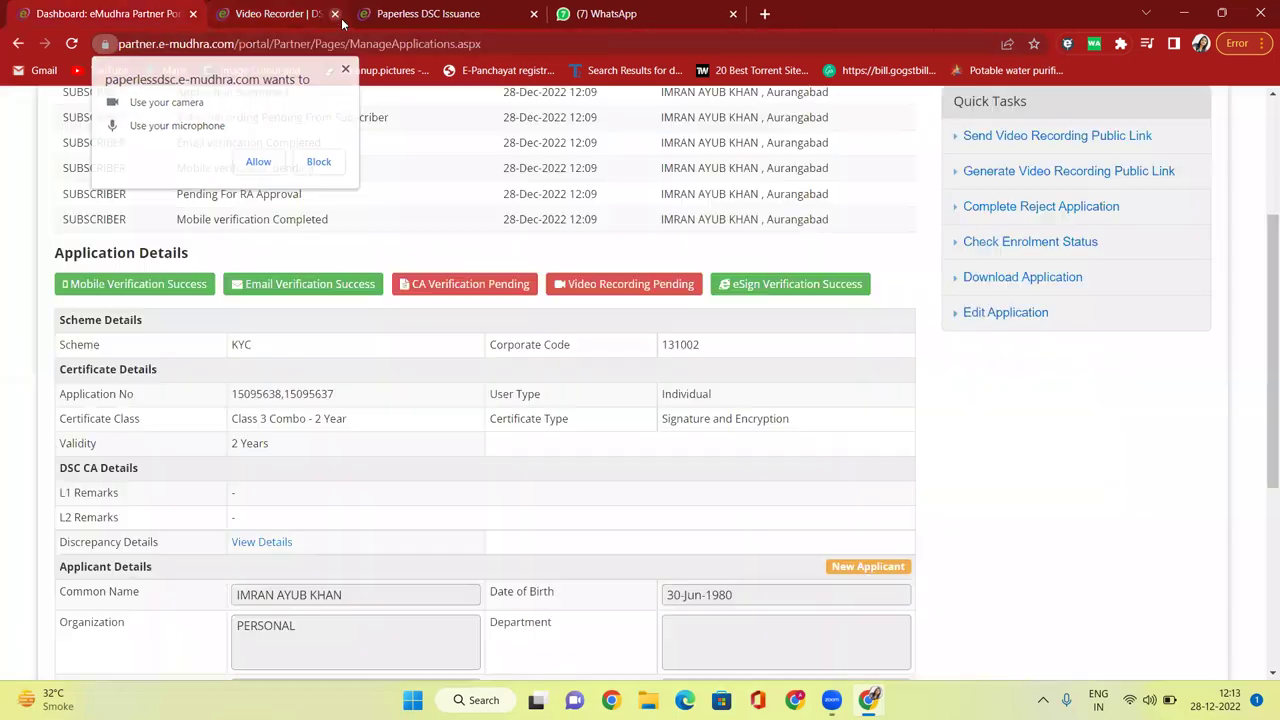
pyautogui.click(390, 13)
pyautogui.scroll(3, 591, 346)
pyautogui.scroll(-2, 480, 334)
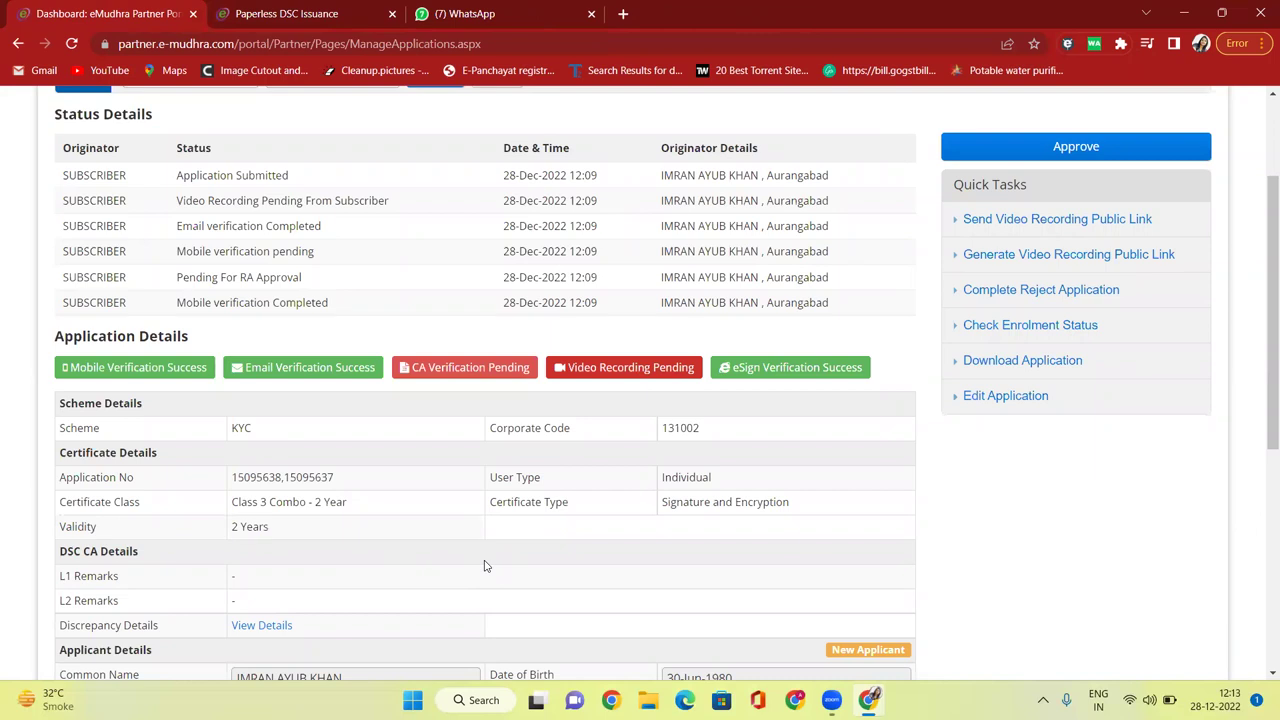
# Reload the details page, reopen the pending application, then reload the applications list.
pyautogui.click(71, 43)
pyautogui.click(1140, 342)
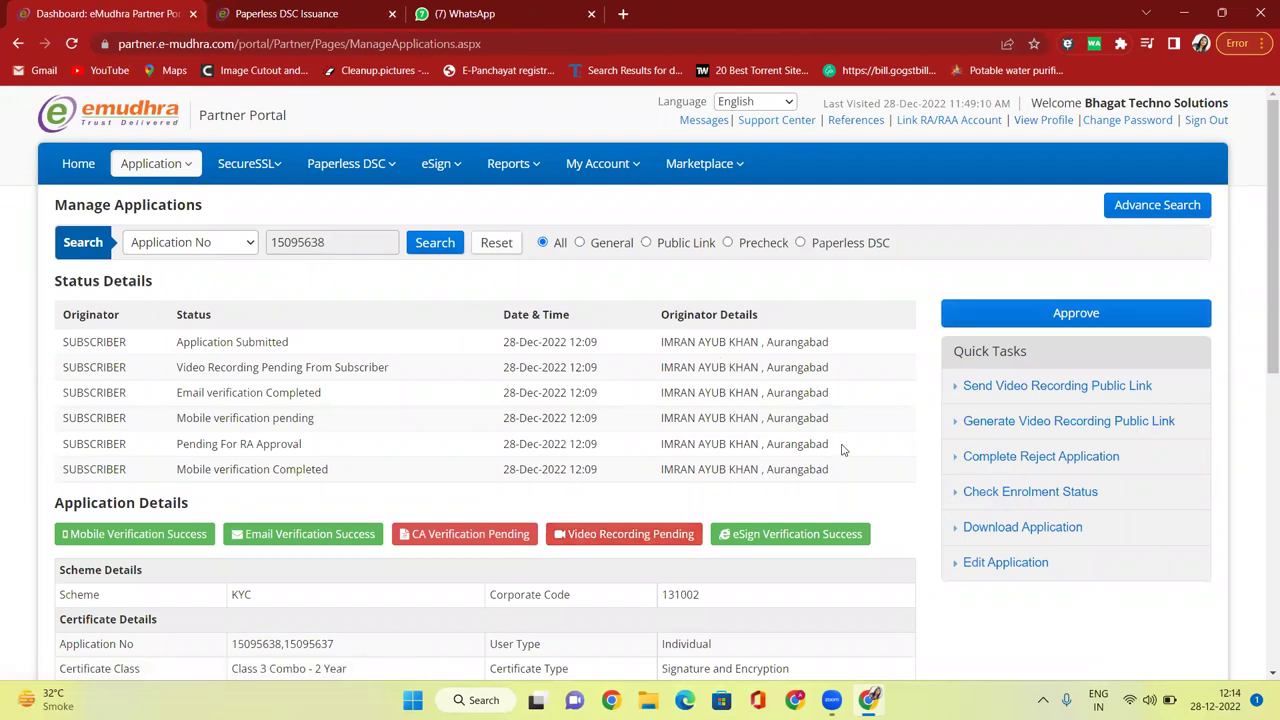
pyautogui.moveTo(161, 186)
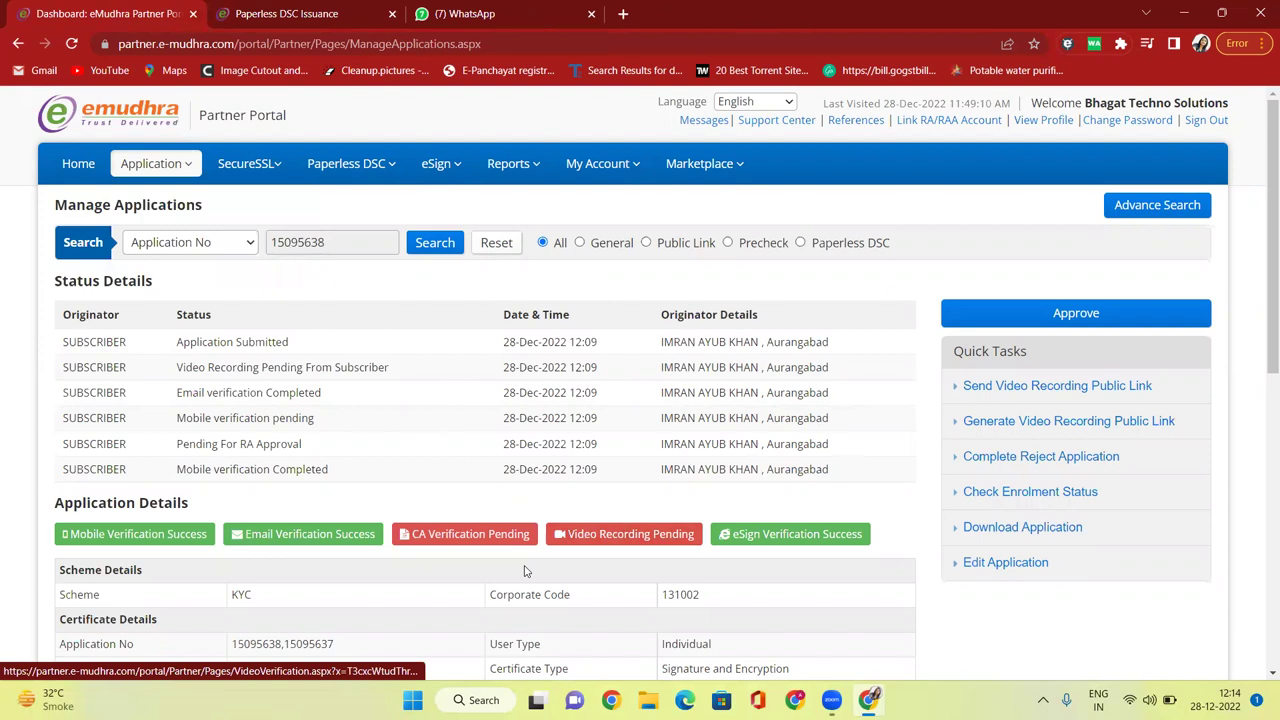
pyautogui.click(72, 44)
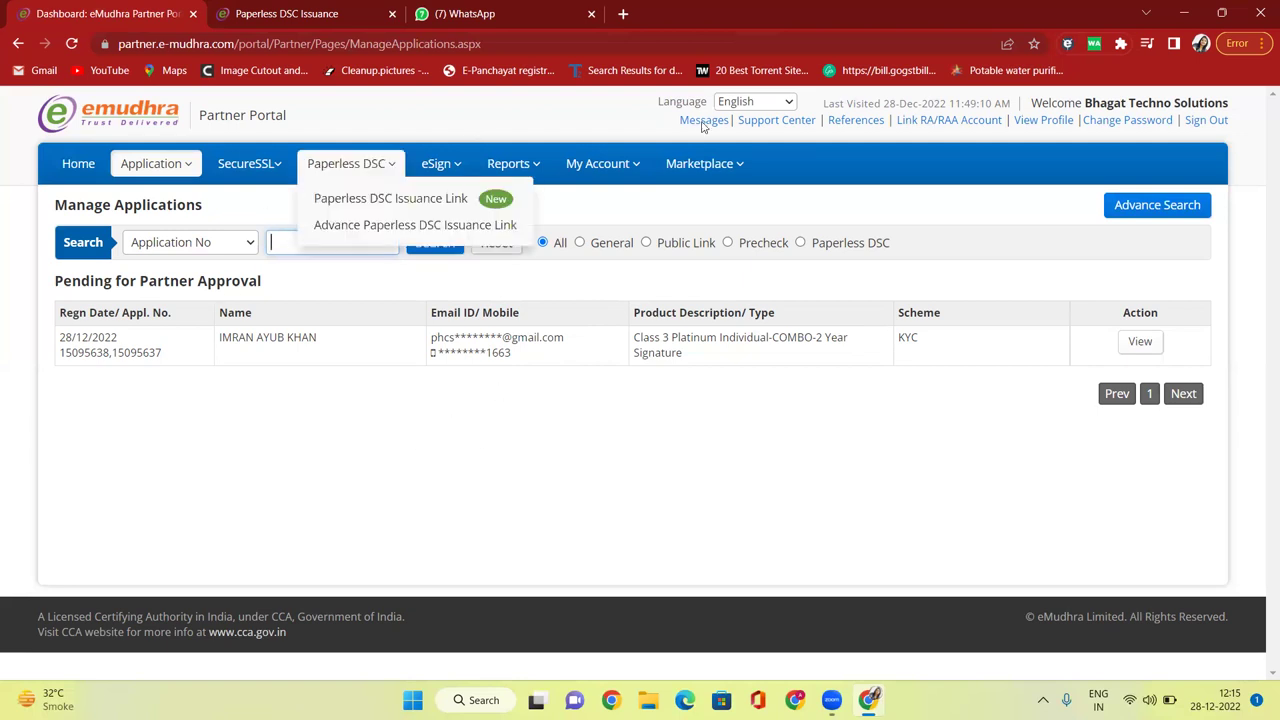
pyautogui.moveTo(136, 182)
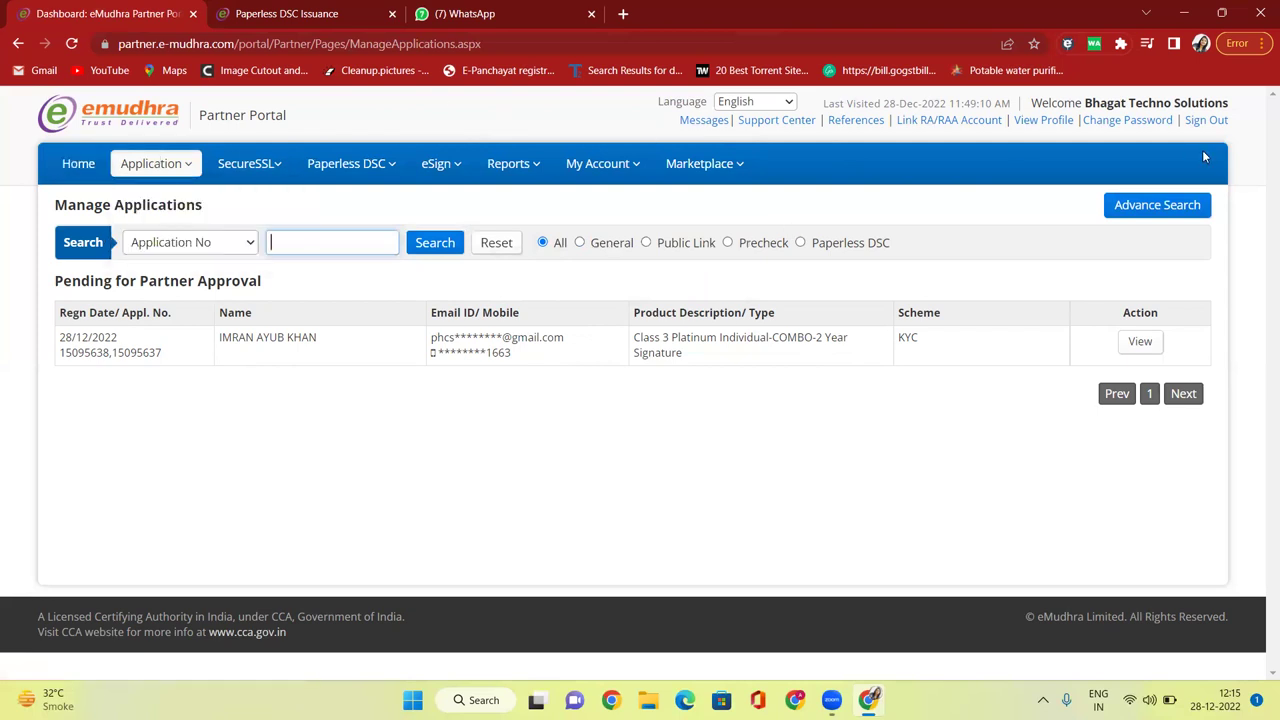
# Sign out of the partner portal and load google.com.
pyautogui.click(1206, 120)
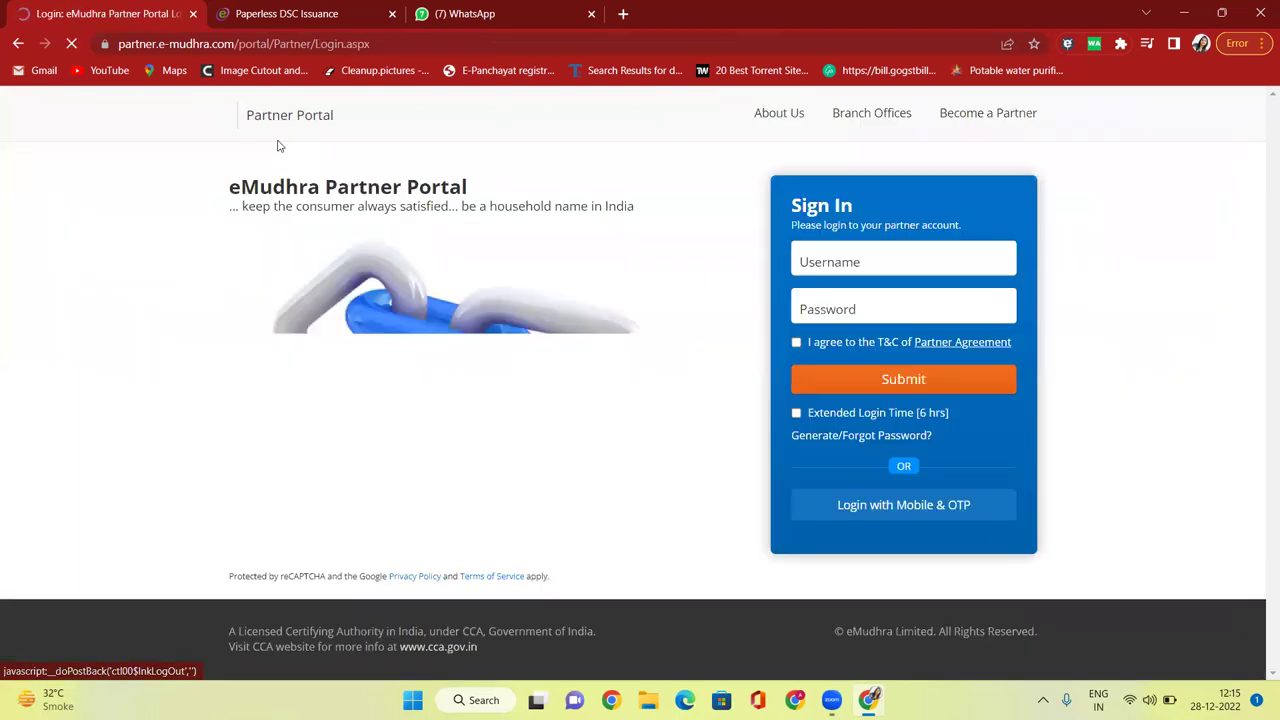
pyautogui.click(295, 44)
pyautogui.write('google.com')
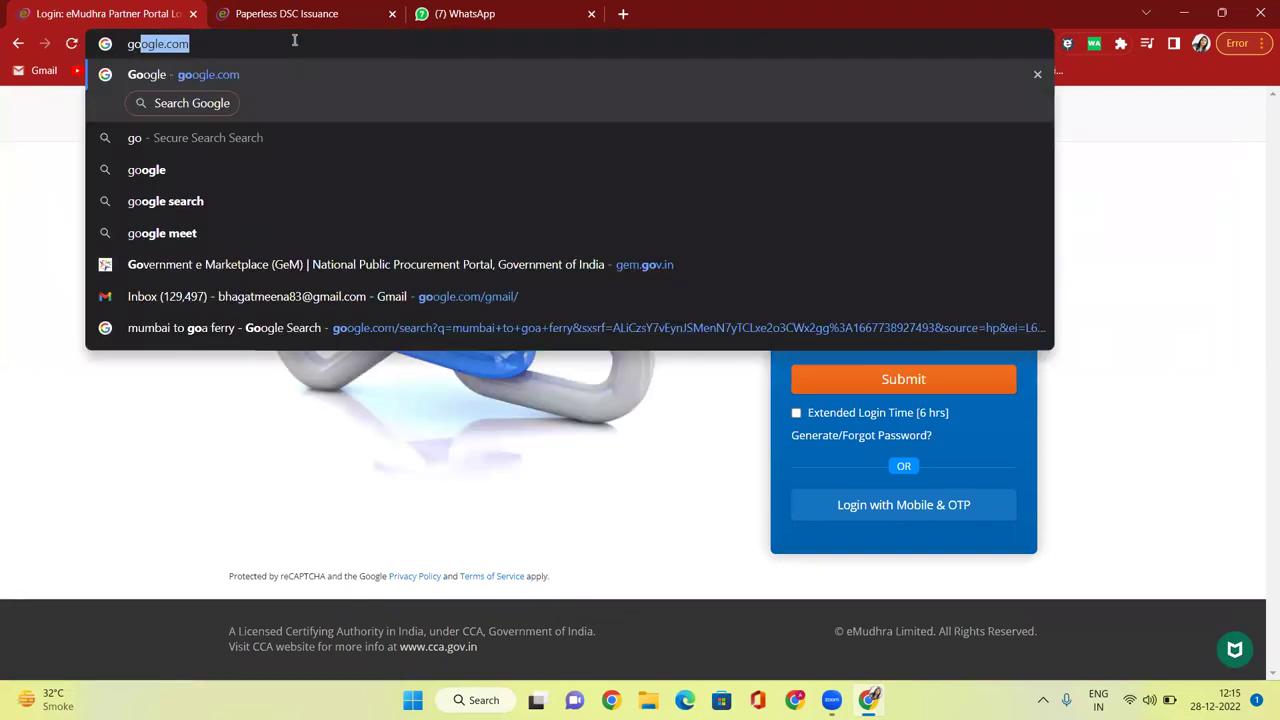
pyautogui.press('Return')
# Search 'emudhra partner login' and open the eMudhra Partner Portal Login result.
pyautogui.write('e')
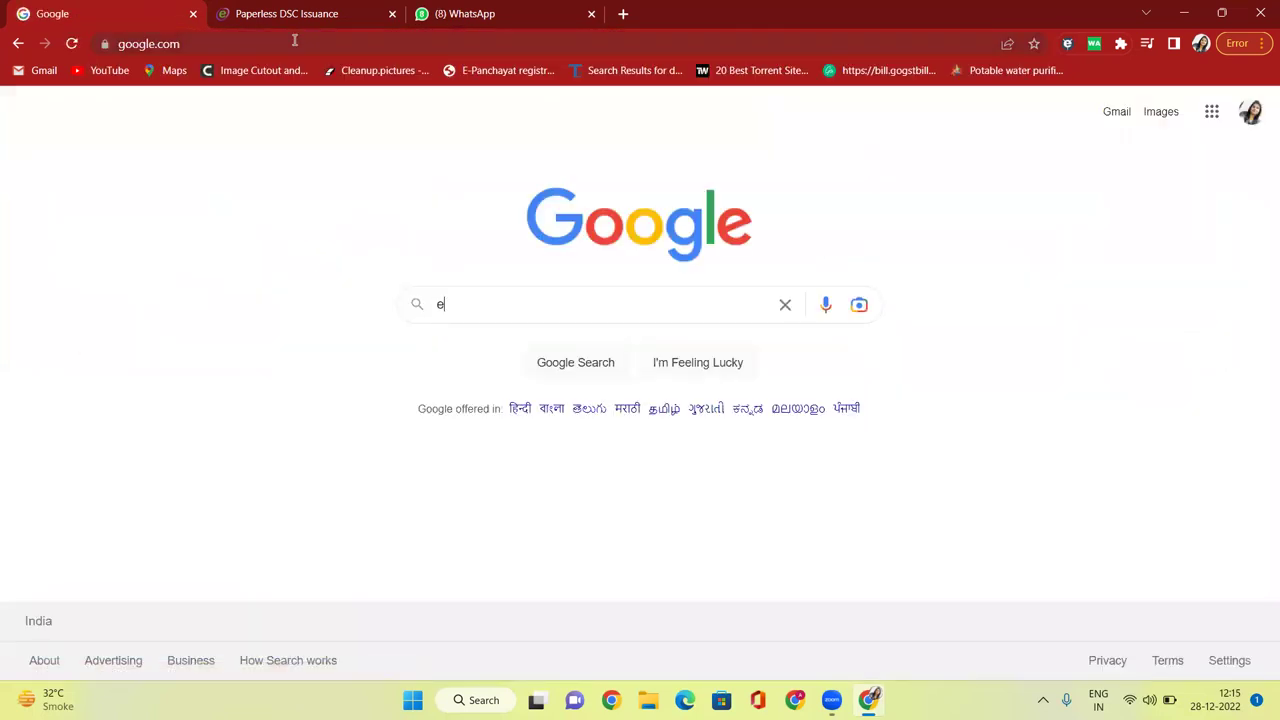
pyautogui.write('mudhra ')
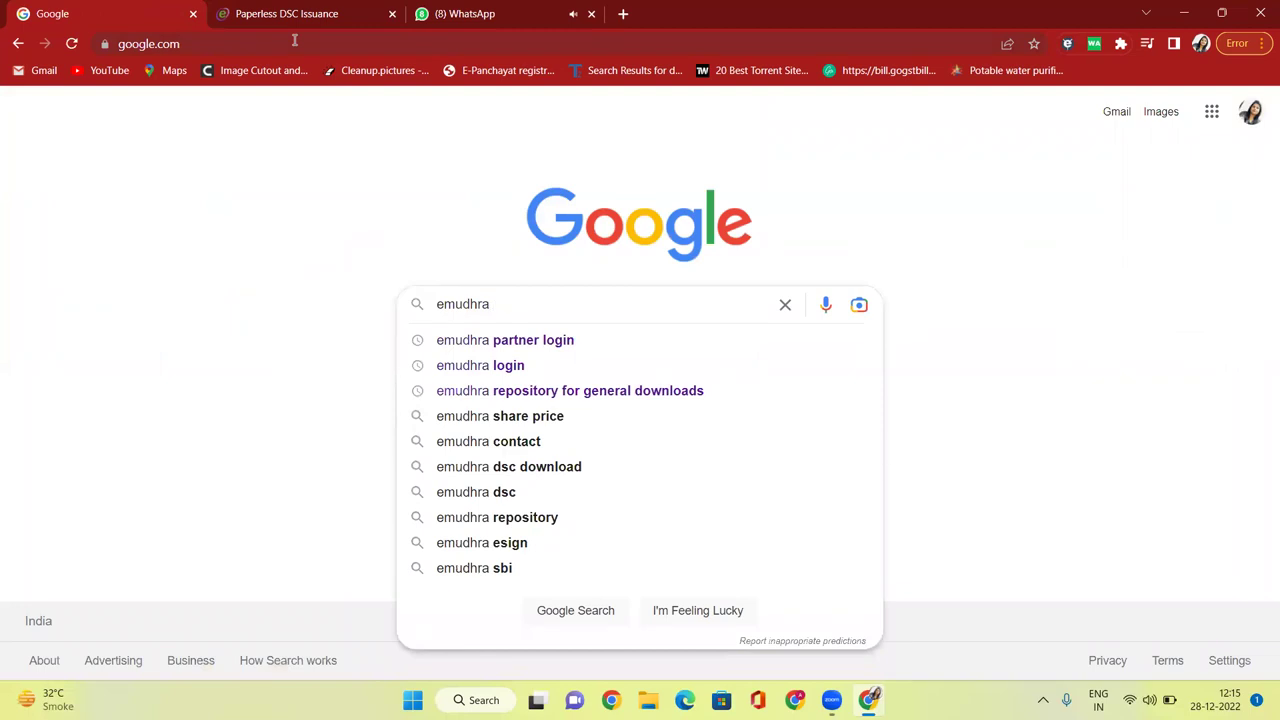
pyautogui.write('partner lo')
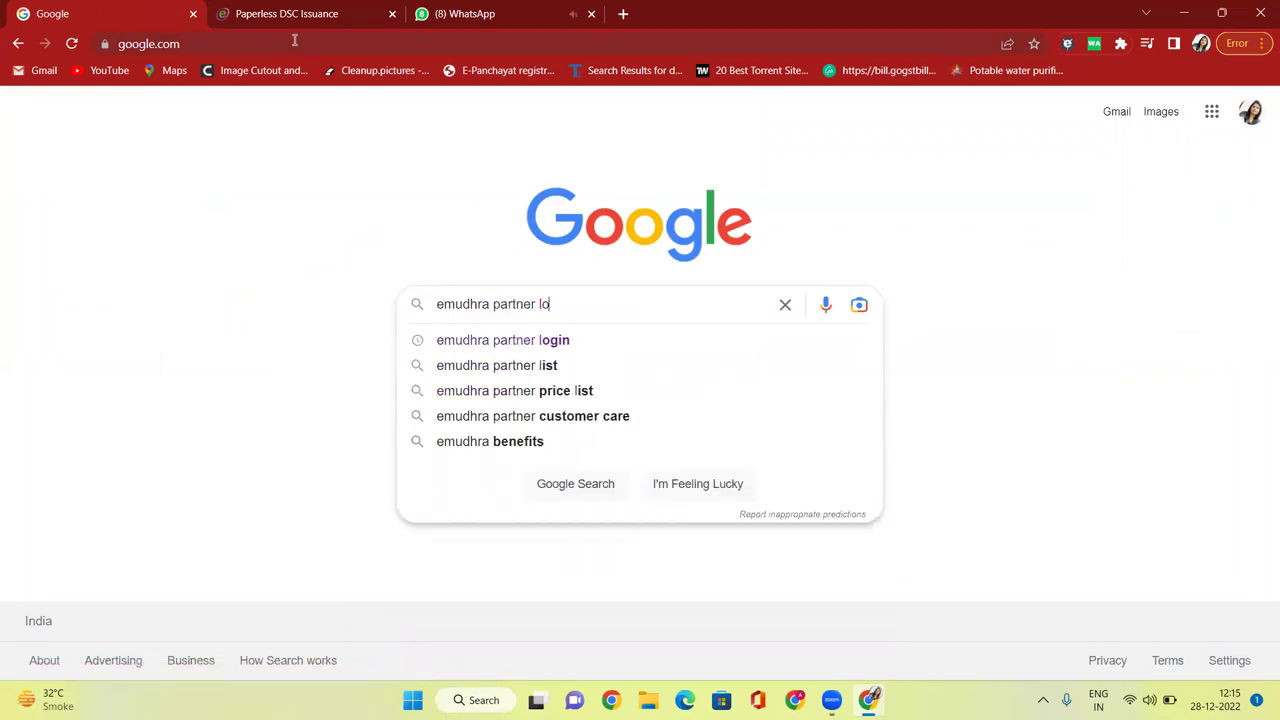
pyautogui.write('gin')
pyautogui.press('Return')
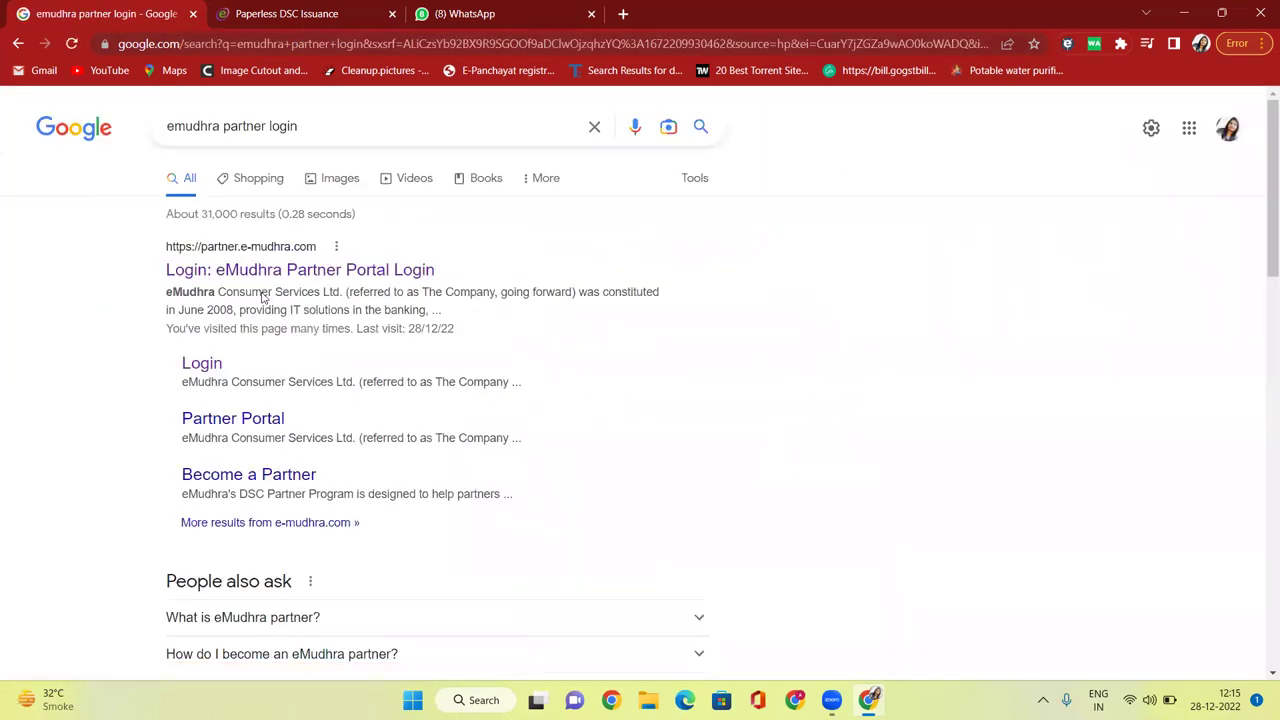
pyautogui.click(245, 269)
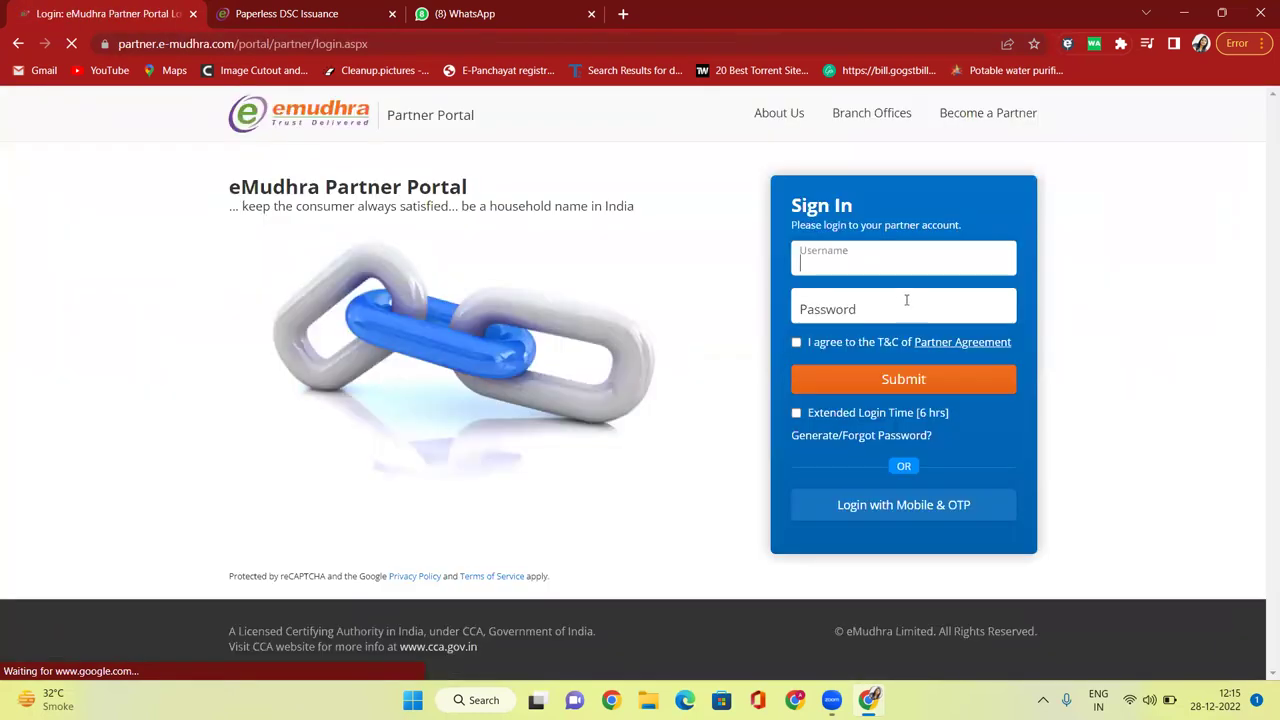
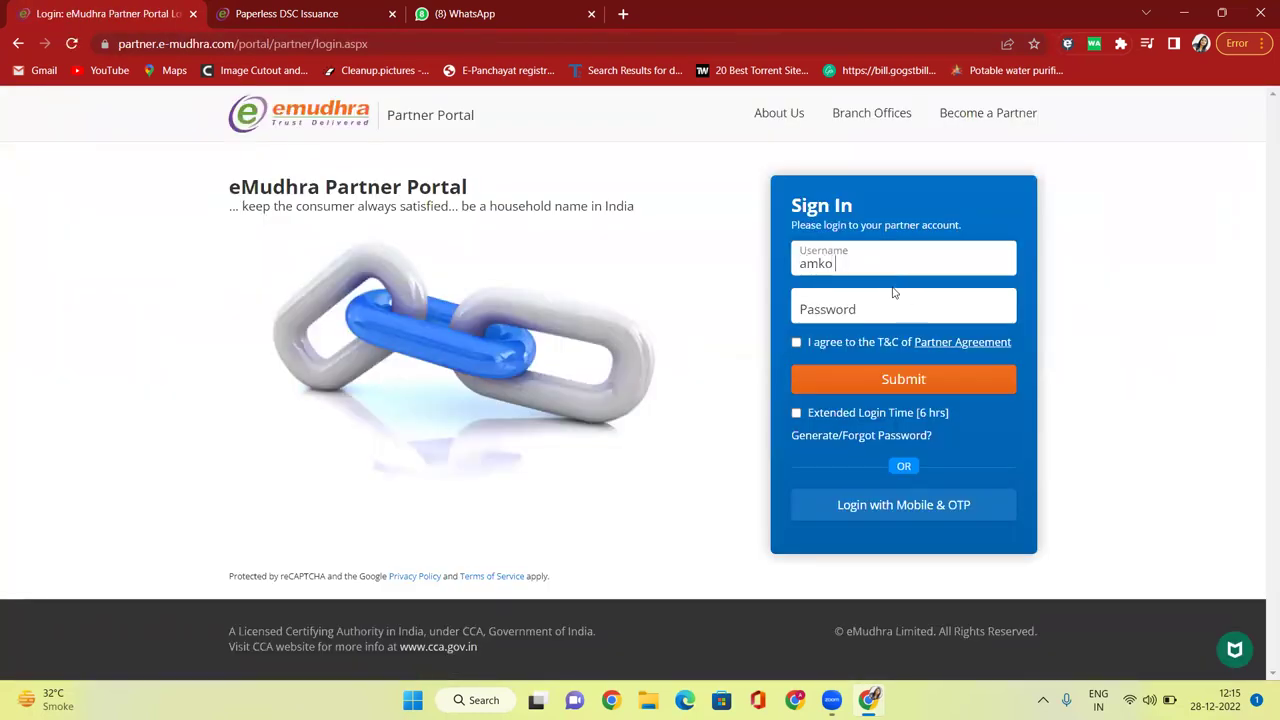
# Sign in with the partner username and password, accepting the terms and conditions.
pyautogui.press('Tab')
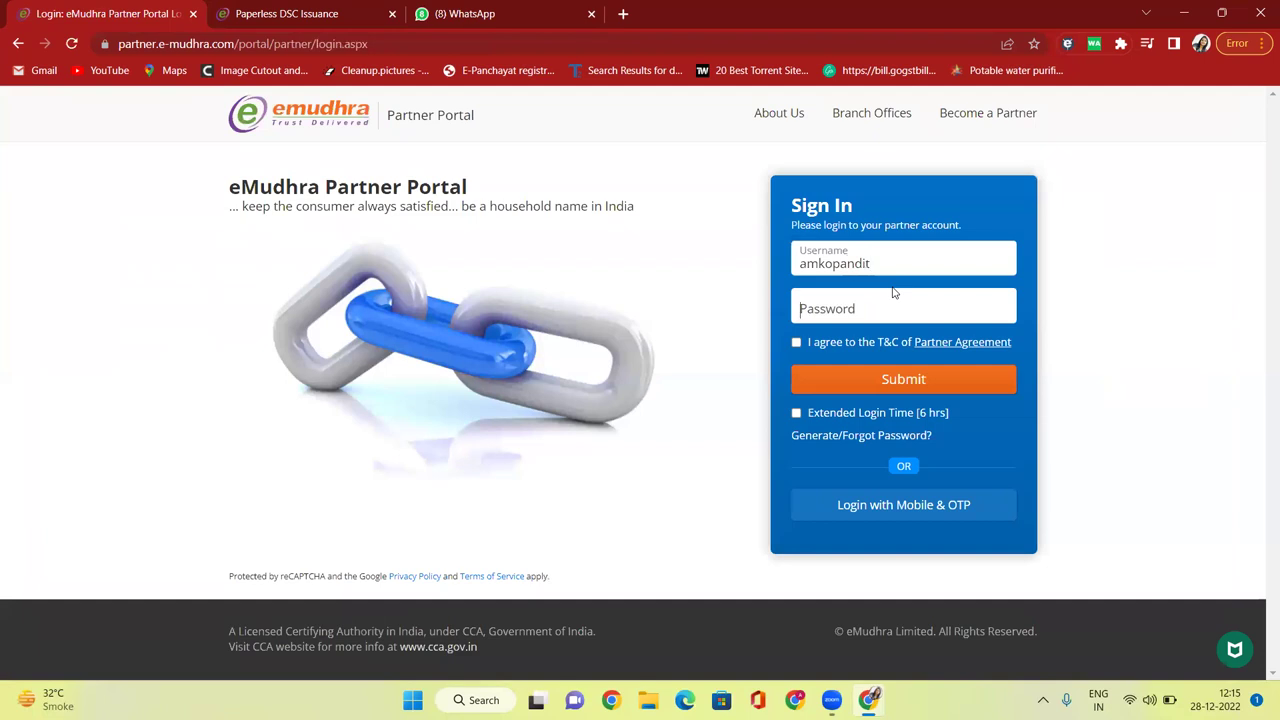
pyautogui.write('•••••••')
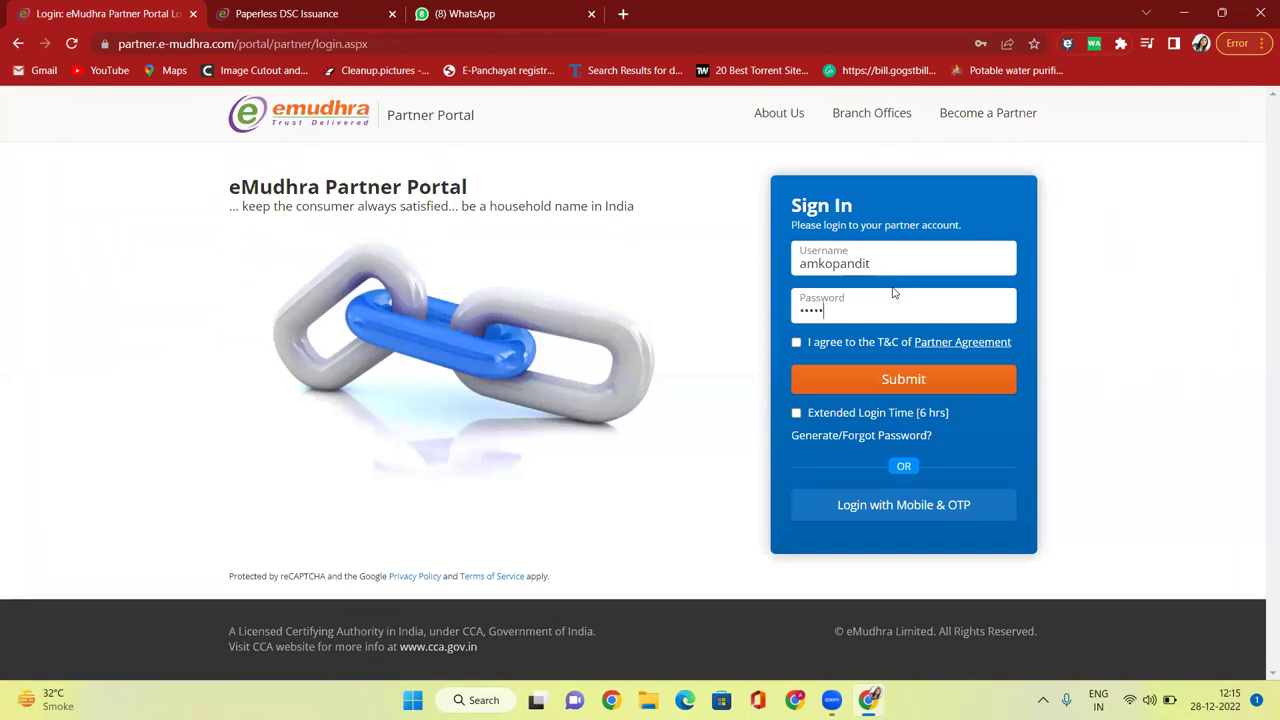
pyautogui.write('••••')
pyautogui.click(798, 344)
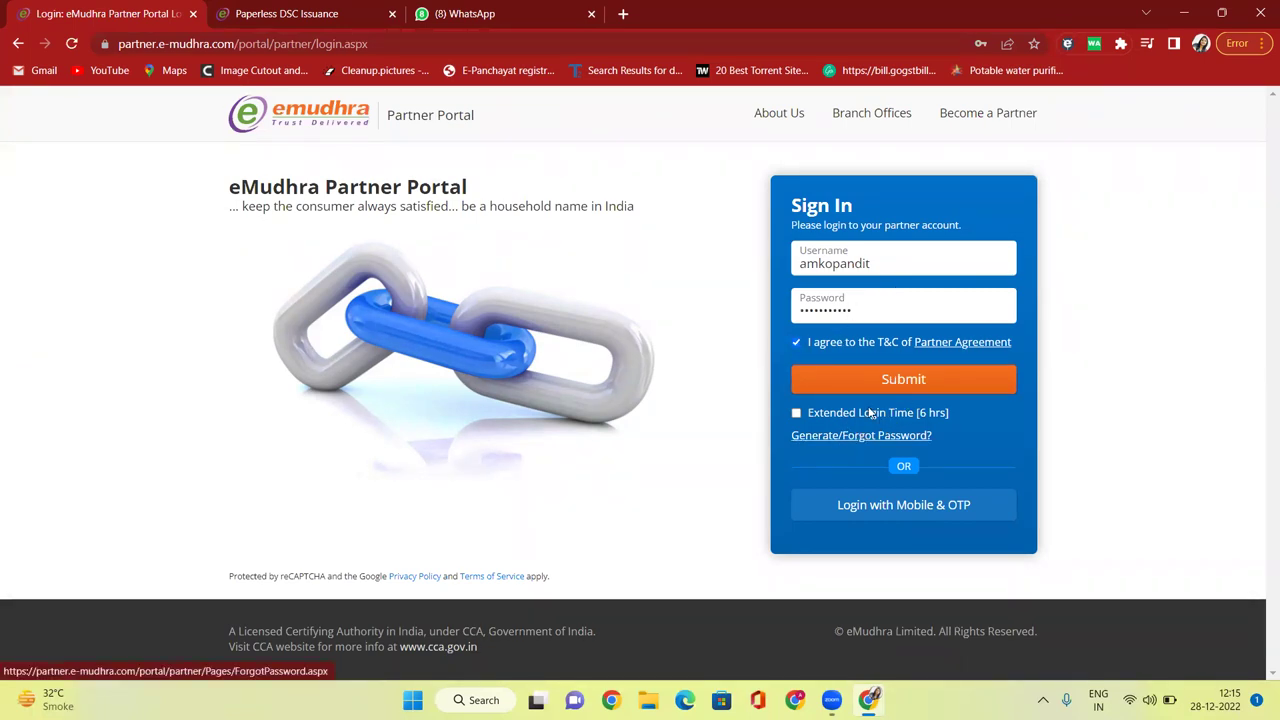
pyautogui.click(911, 386)
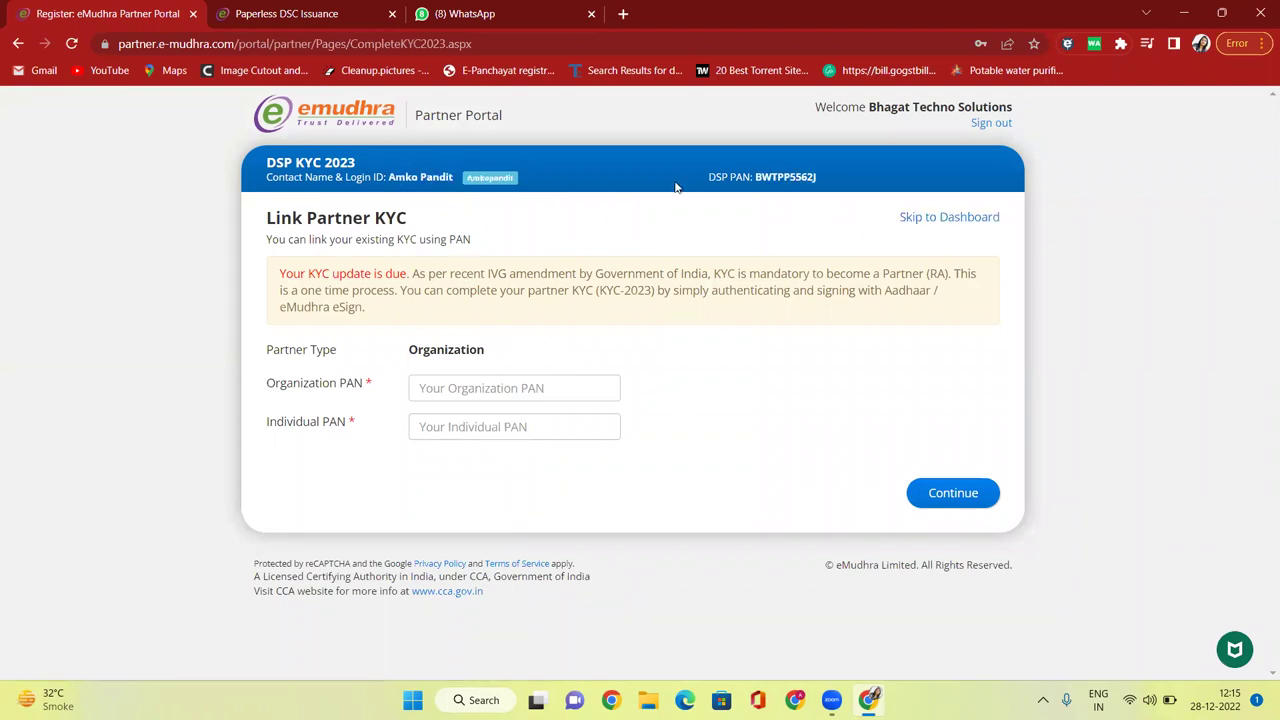
# Skip the partner KYC linking step and open Manage Applications.
pyautogui.click(948, 220)
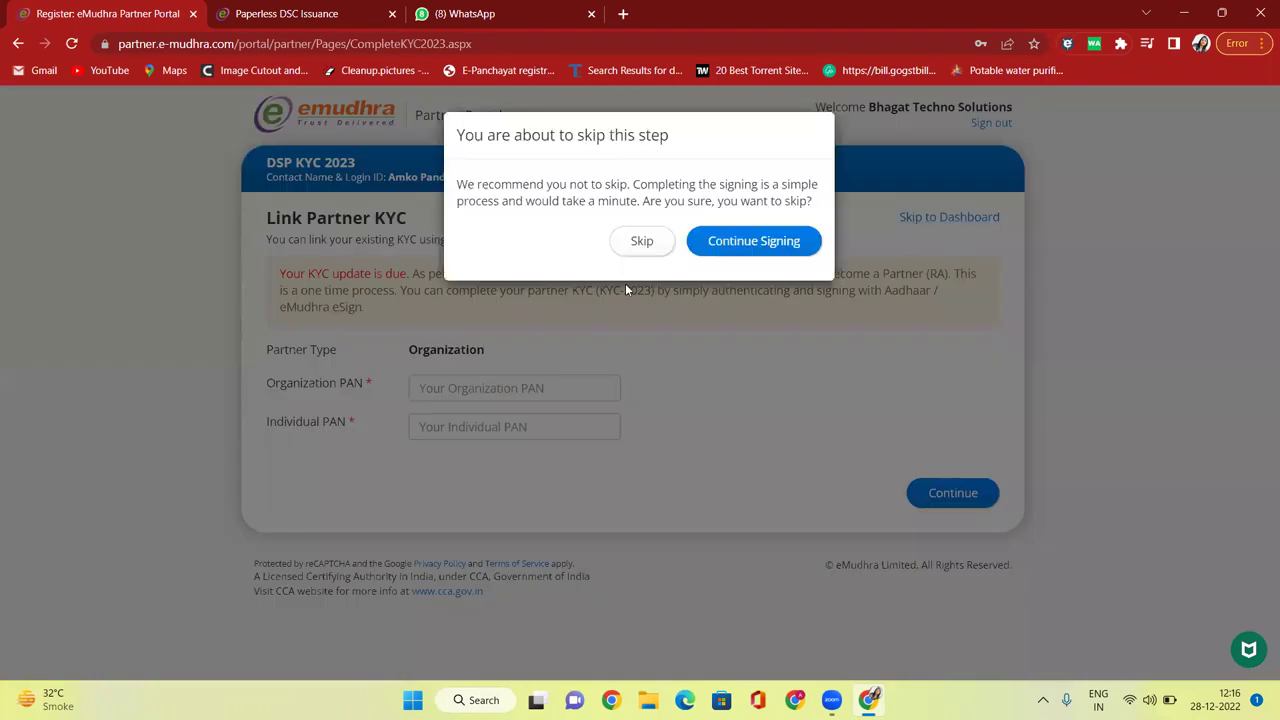
pyautogui.click(655, 244)
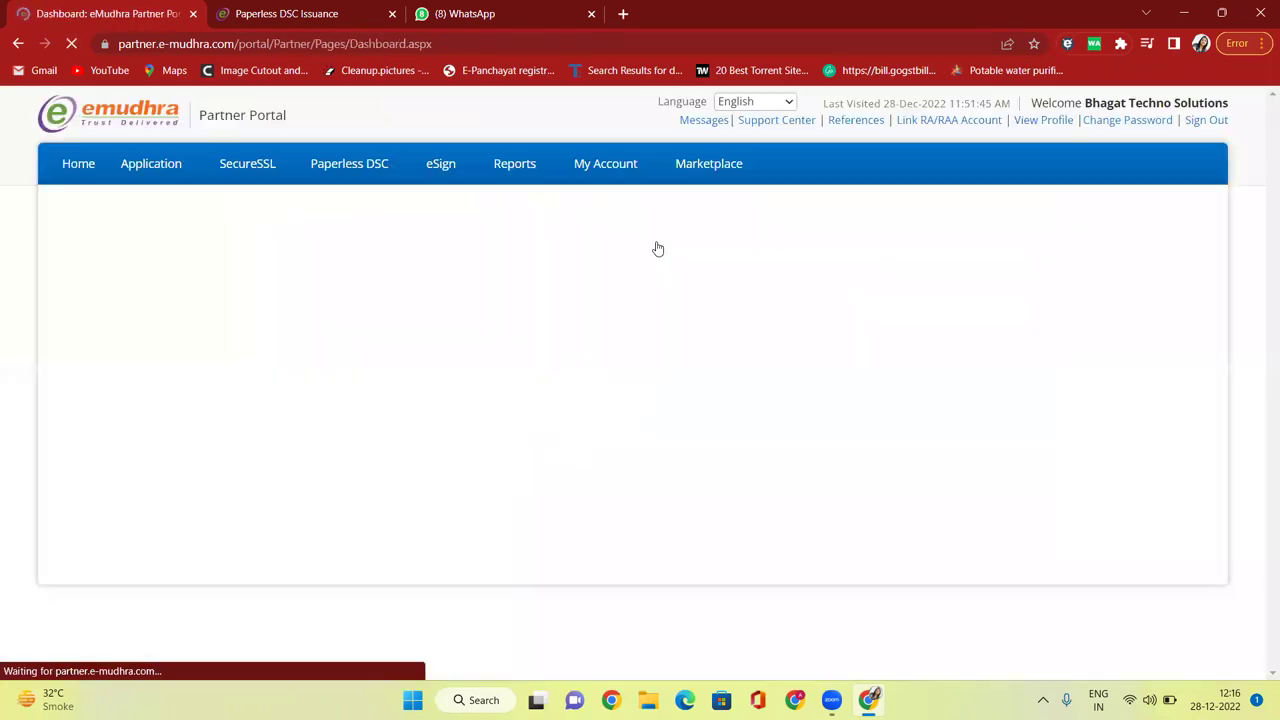
pyautogui.moveTo(183, 172)
pyautogui.click(181, 199)
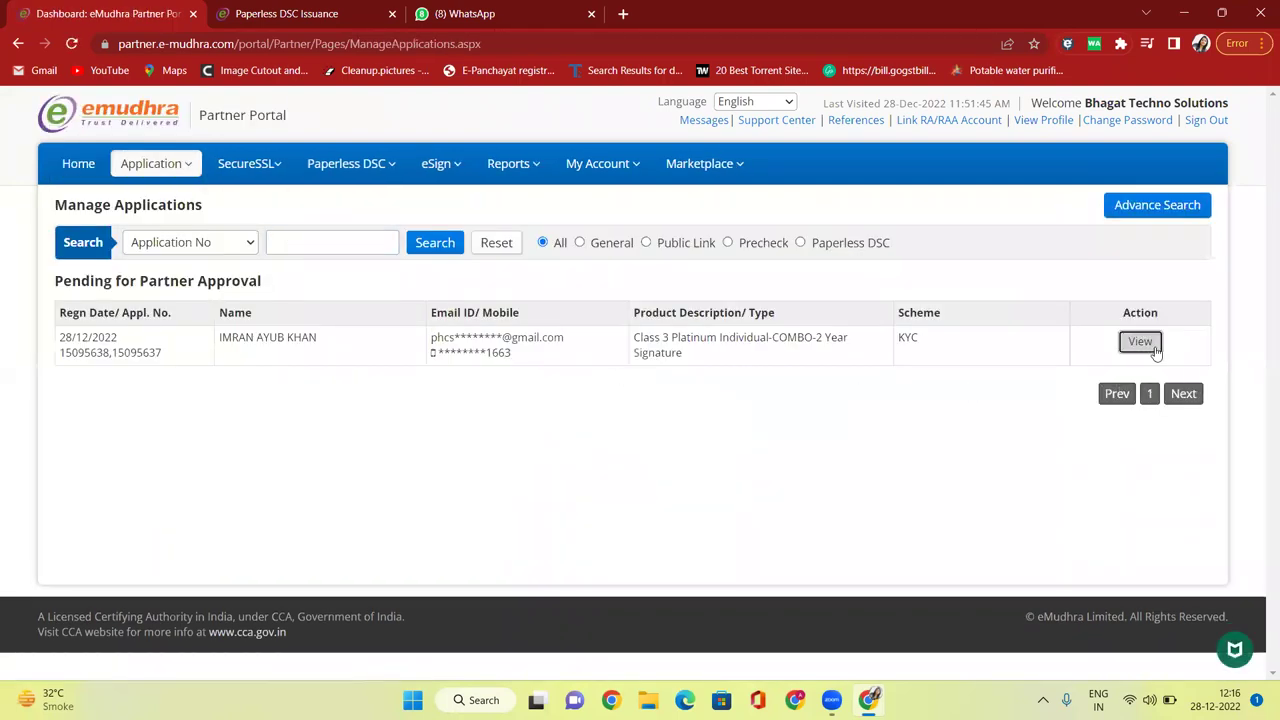
# Open the pending Class 3 application's details and scroll down through them.
pyautogui.click(1140, 342)
pyautogui.scroll(-3, 715, 425)
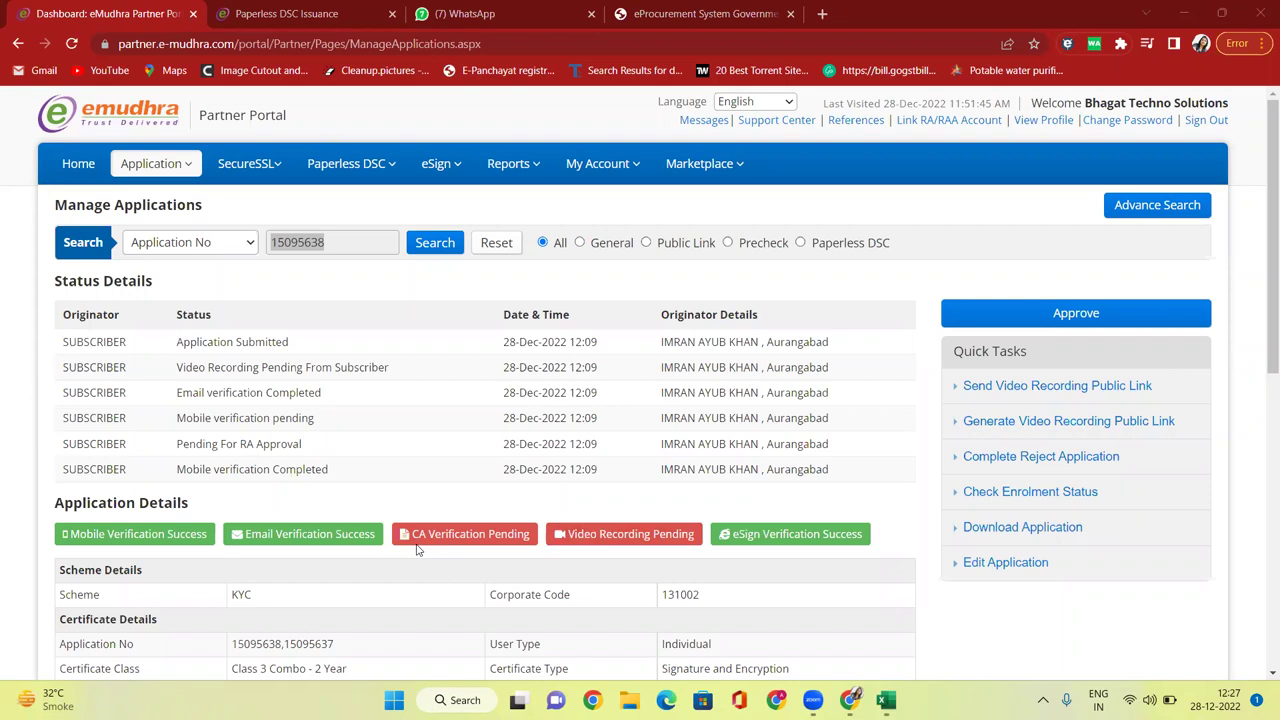
# Go to Manage Applications and highlight the pending application's numbers and masked mobile.
pyautogui.click(88, 165)
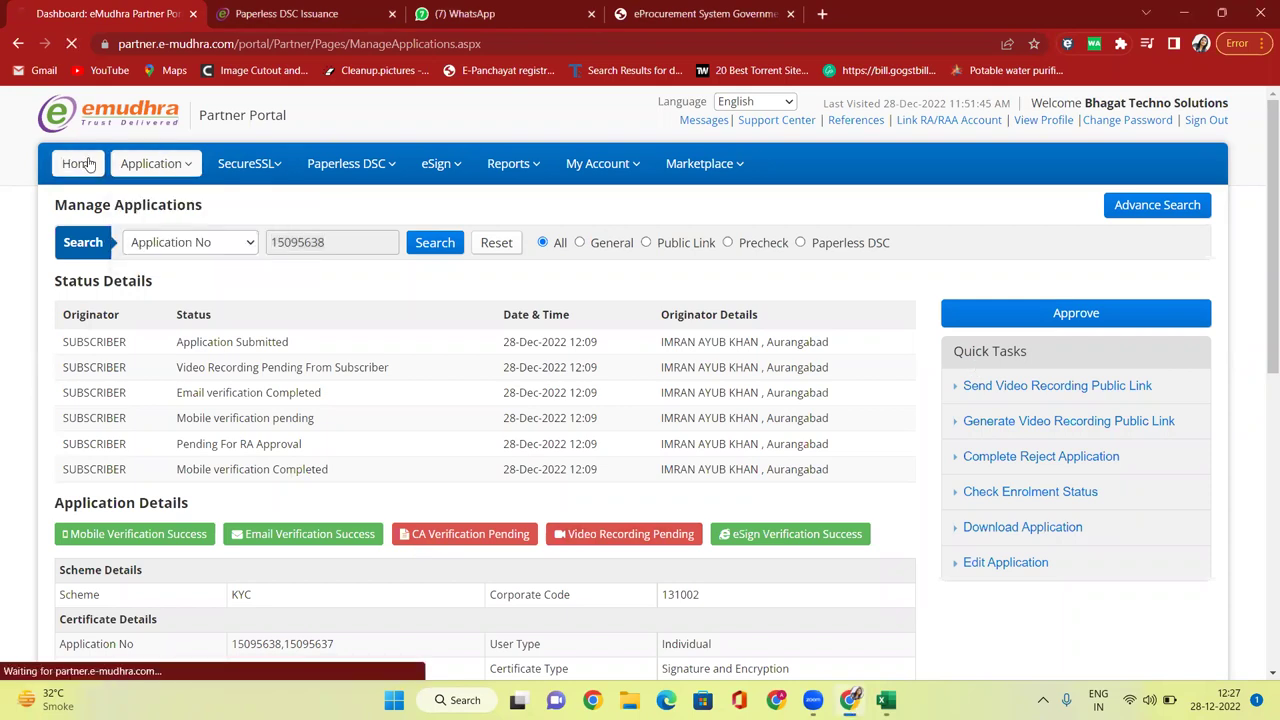
pyautogui.moveTo(218, 178)
pyautogui.moveTo(156, 170)
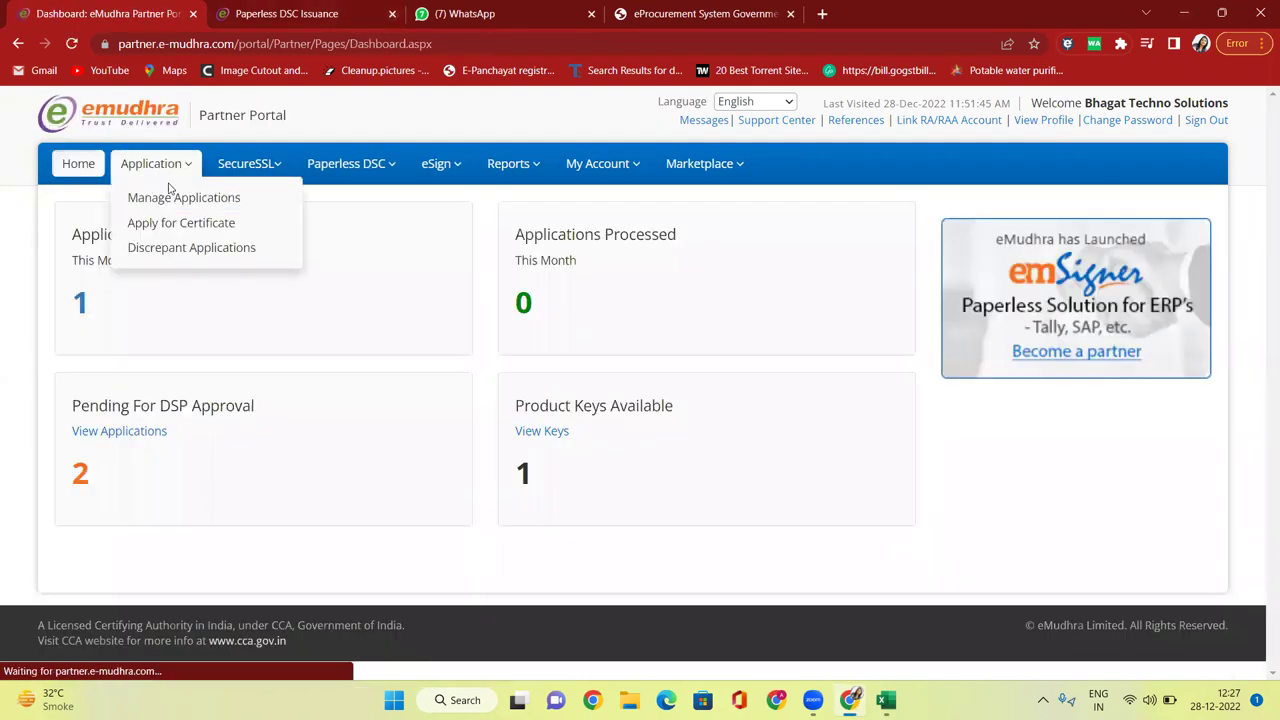
pyautogui.click(172, 202)
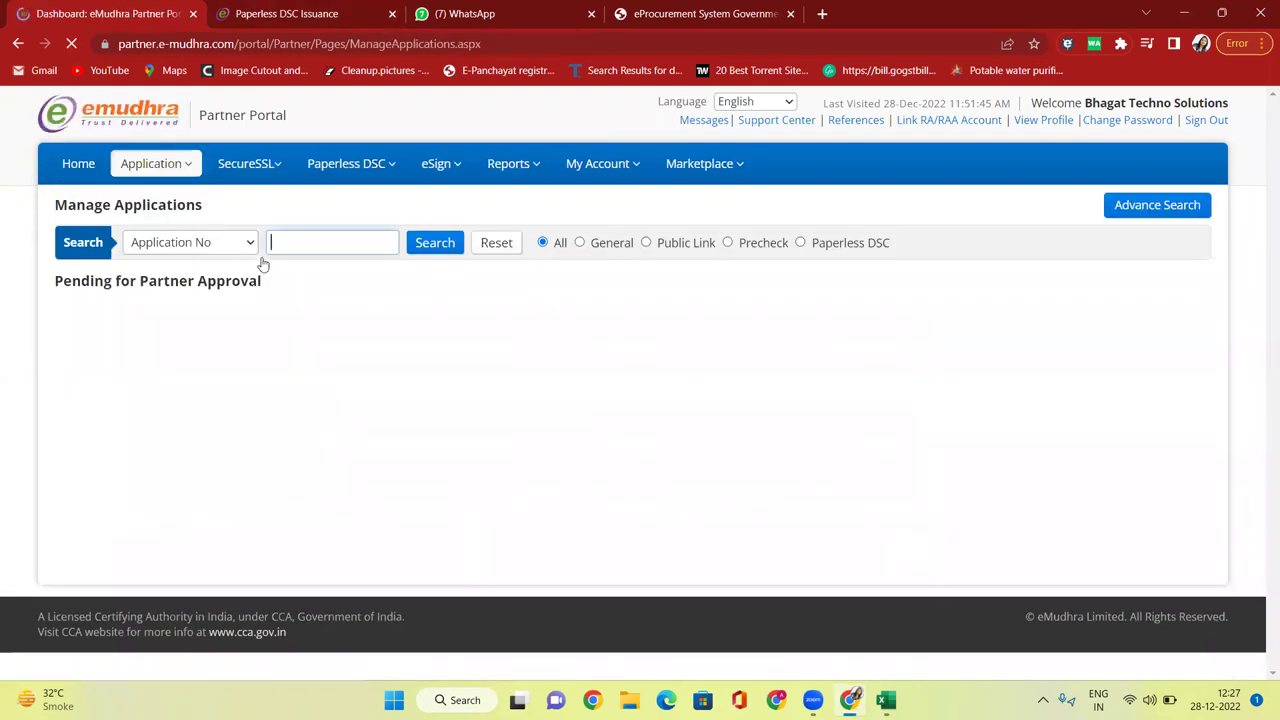
pyautogui.moveTo(61, 350); pyautogui.dragTo(171, 366)
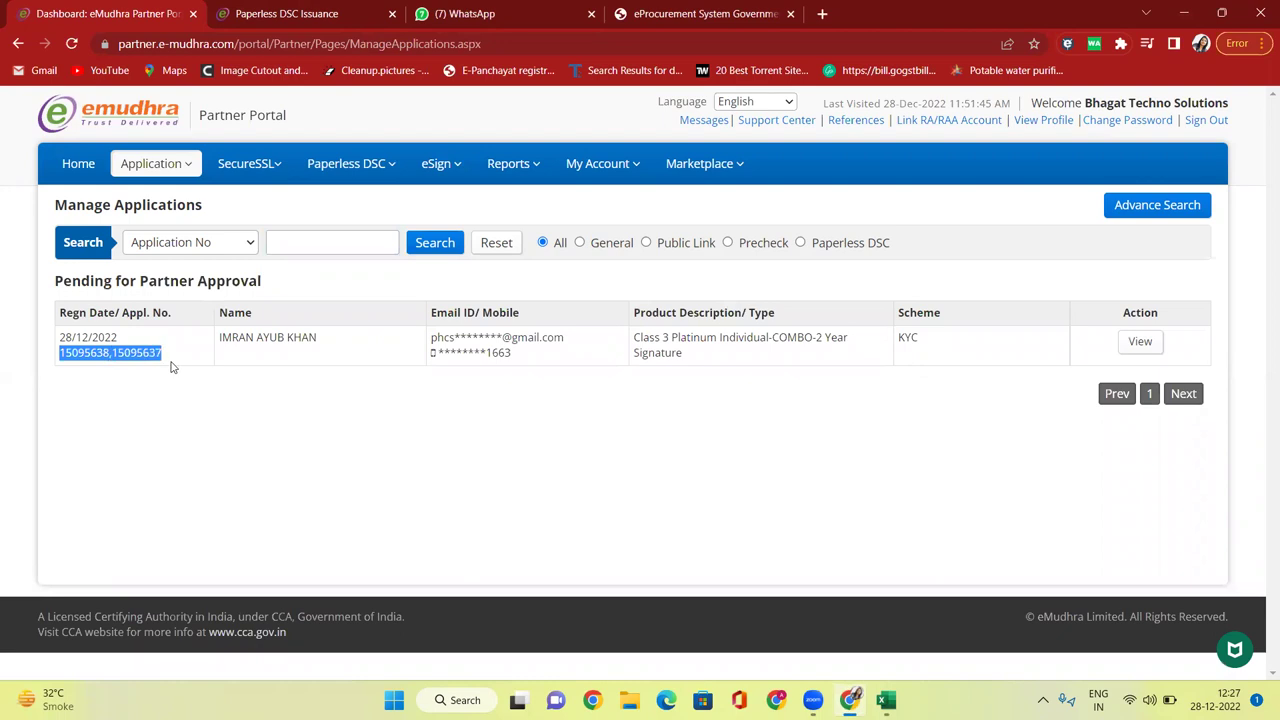
pyautogui.doubleClick(531, 357)
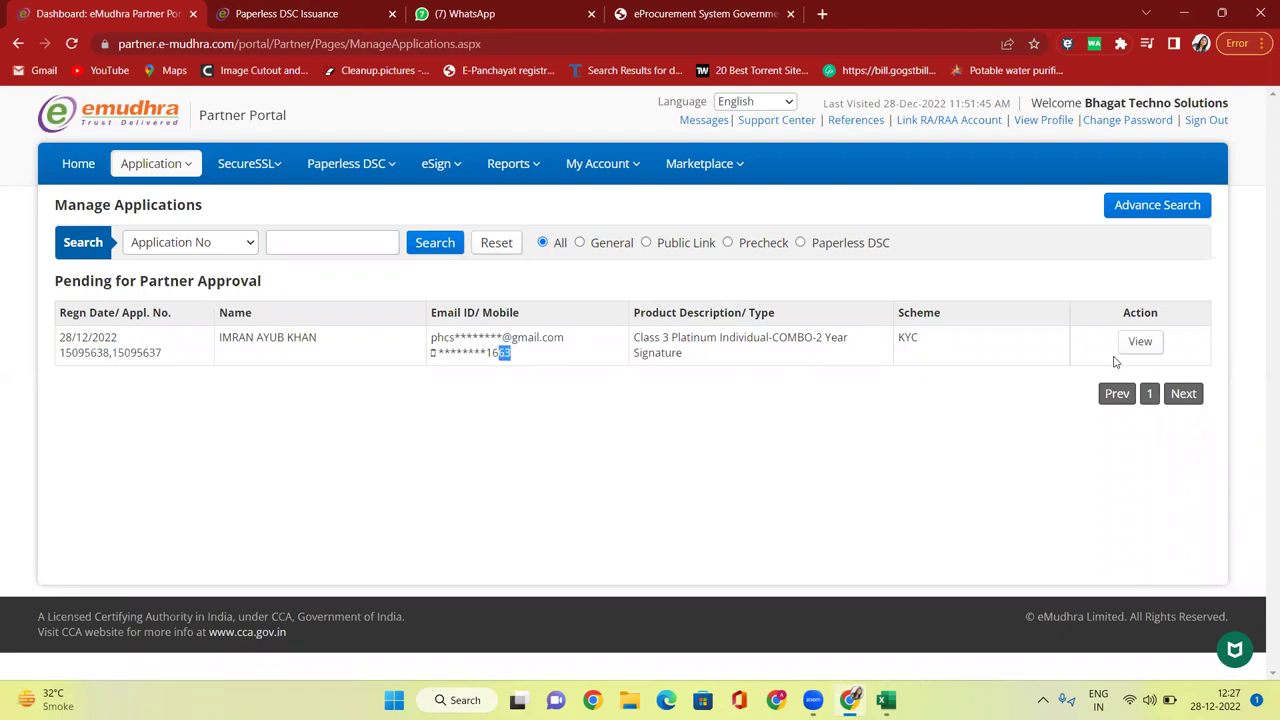
# Open the pending application's details and review its status history and verification badges.
pyautogui.click(1140, 342)
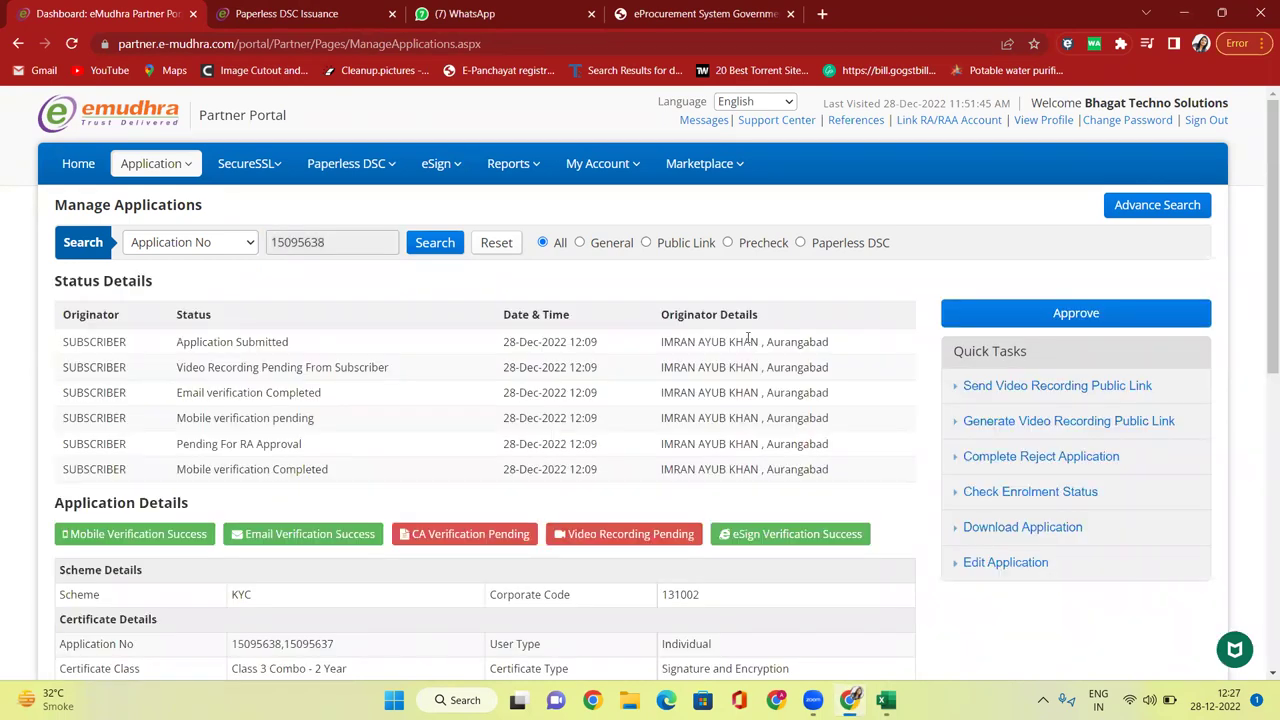
pyautogui.scroll(-3, 748, 340)
pyautogui.scroll(4, 820, 360)
pyautogui.scroll(-1, 597, 373)
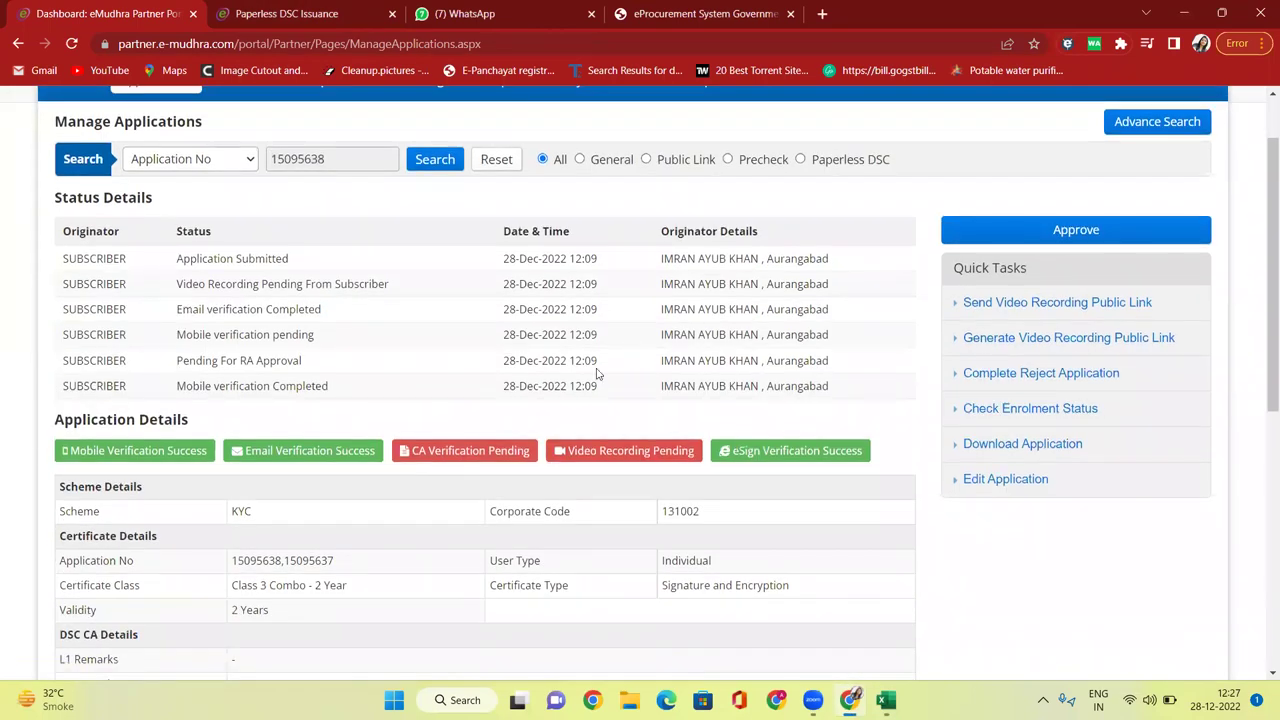
pyautogui.scroll(1, 500, 175)
pyautogui.click(90, 168)
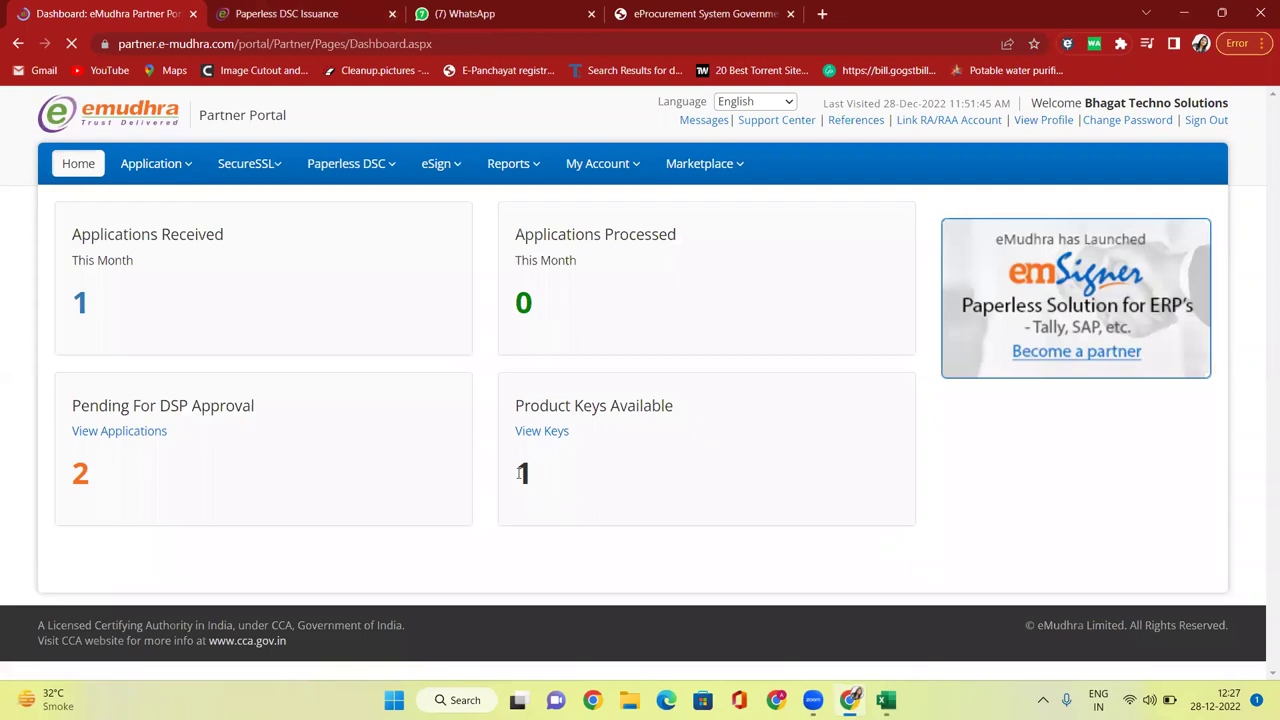
pyautogui.doubleClick(520, 473)
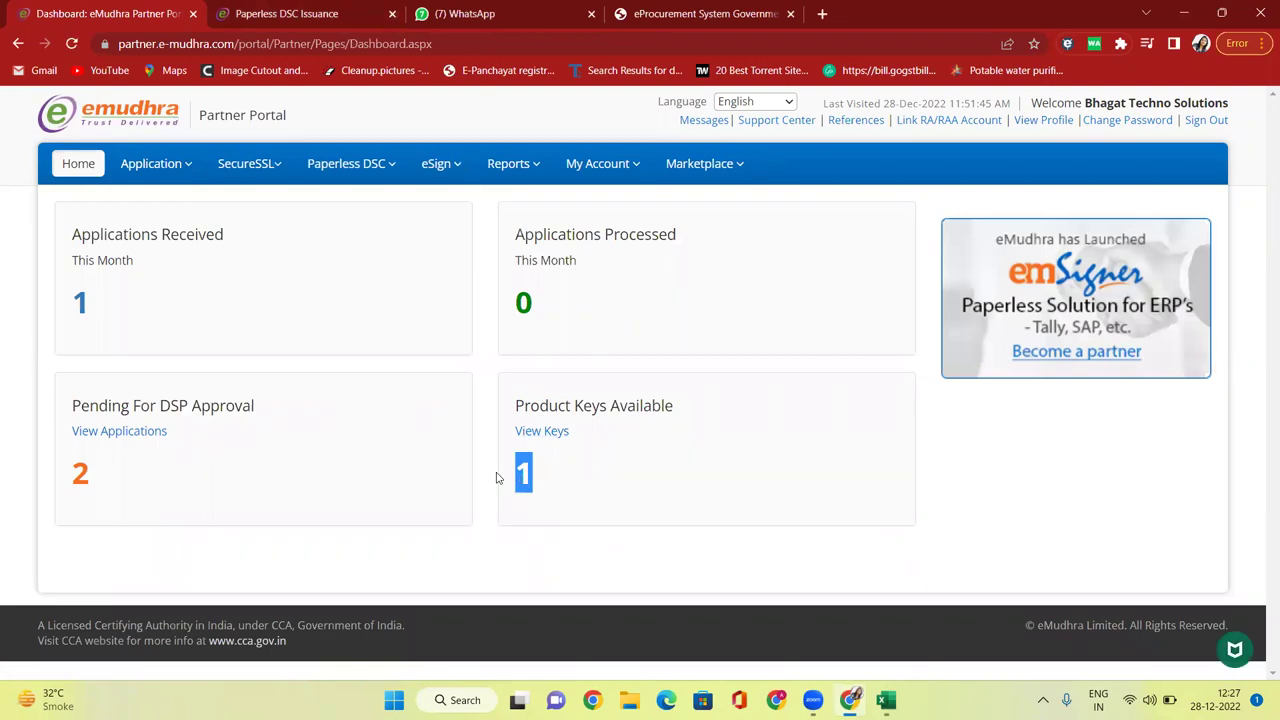
pyautogui.moveTo(155, 165)
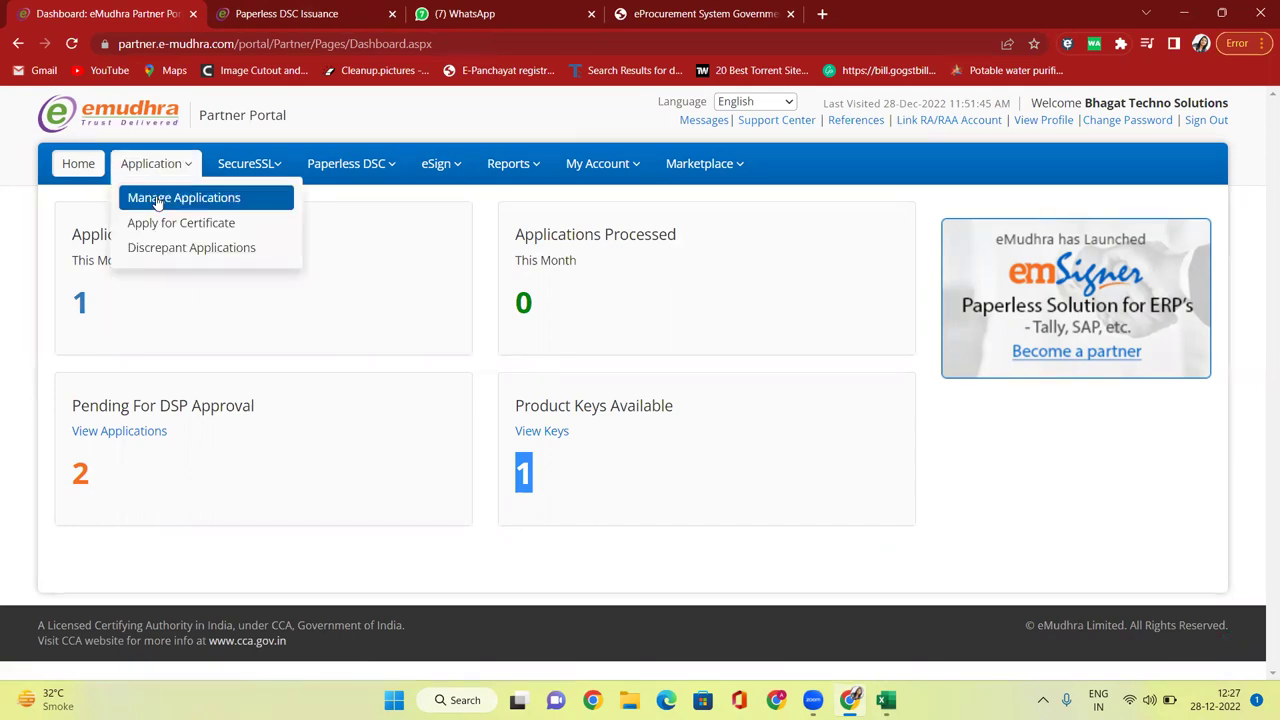
pyautogui.click(156, 200)
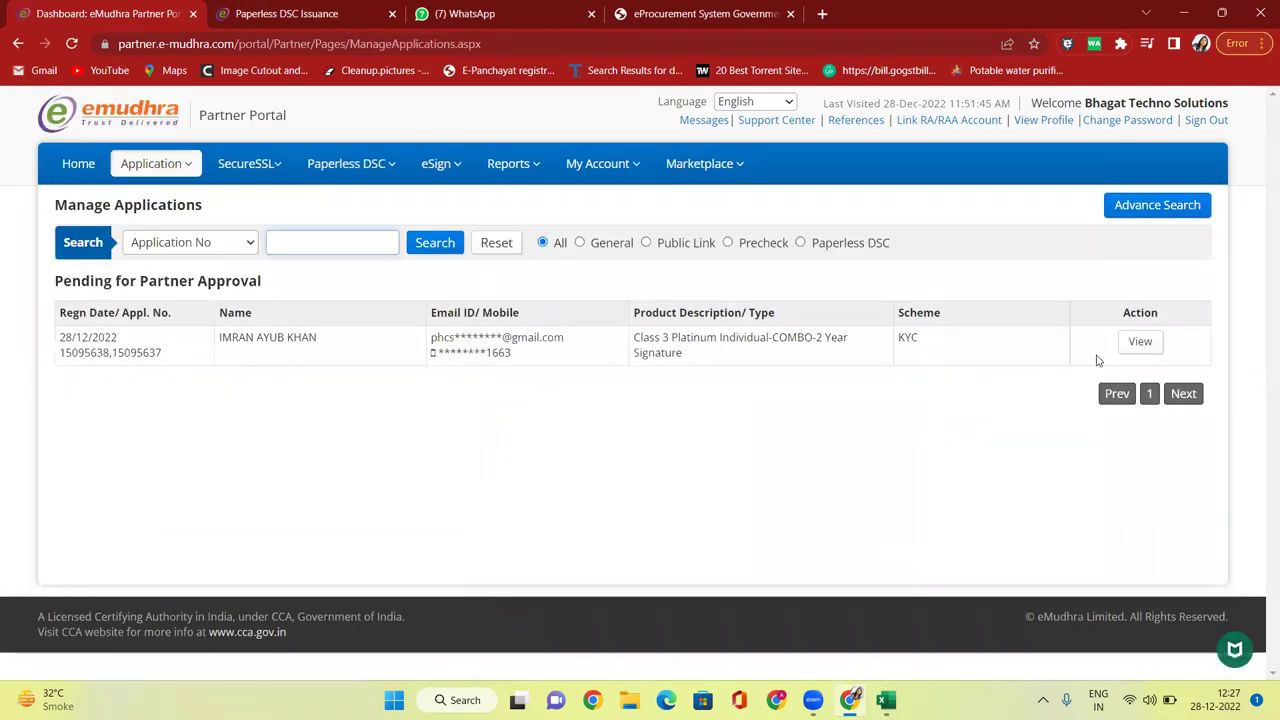
pyautogui.click(1139, 342)
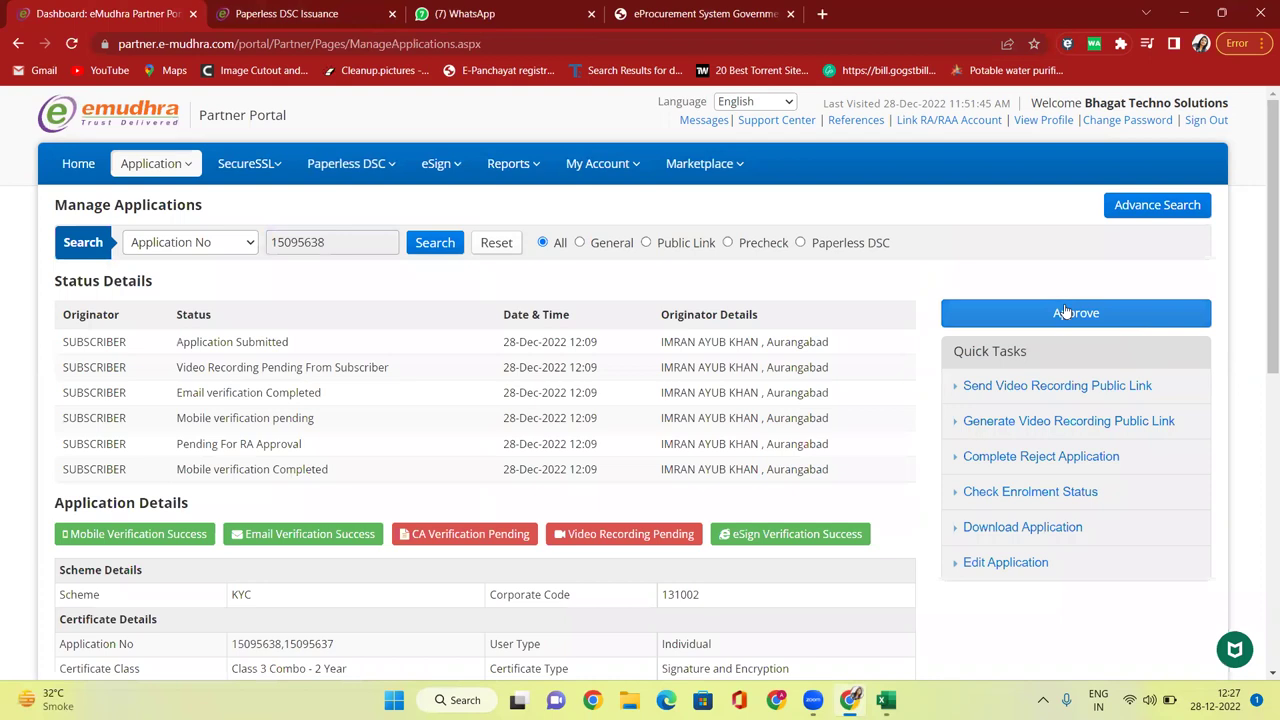
pyautogui.click(1082, 316)
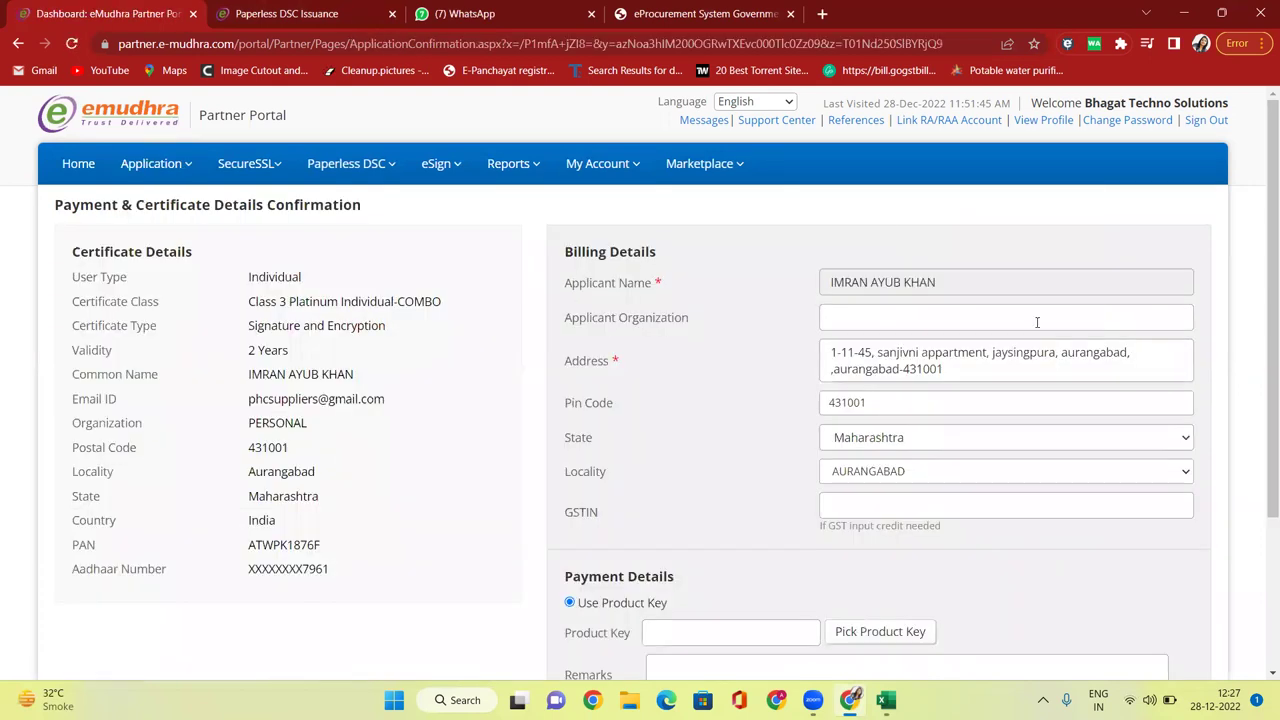
pyautogui.scroll(-5, 852, 338)
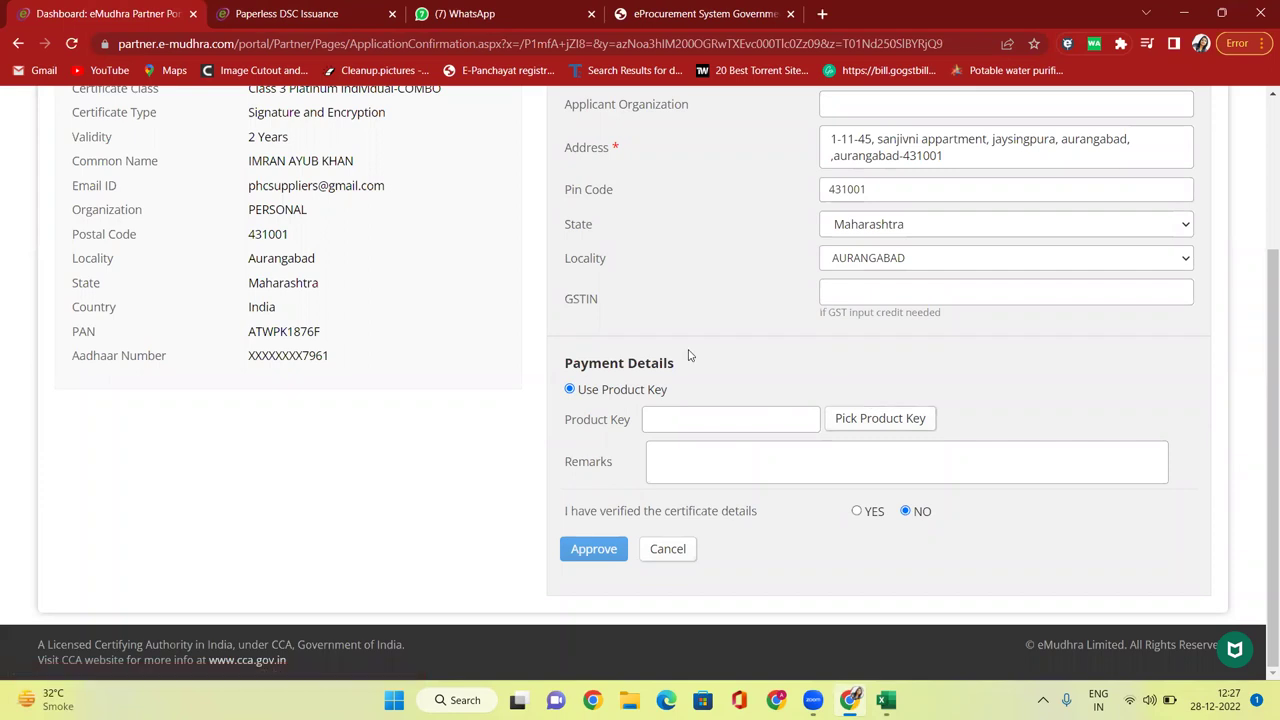
pyautogui.click(894, 424)
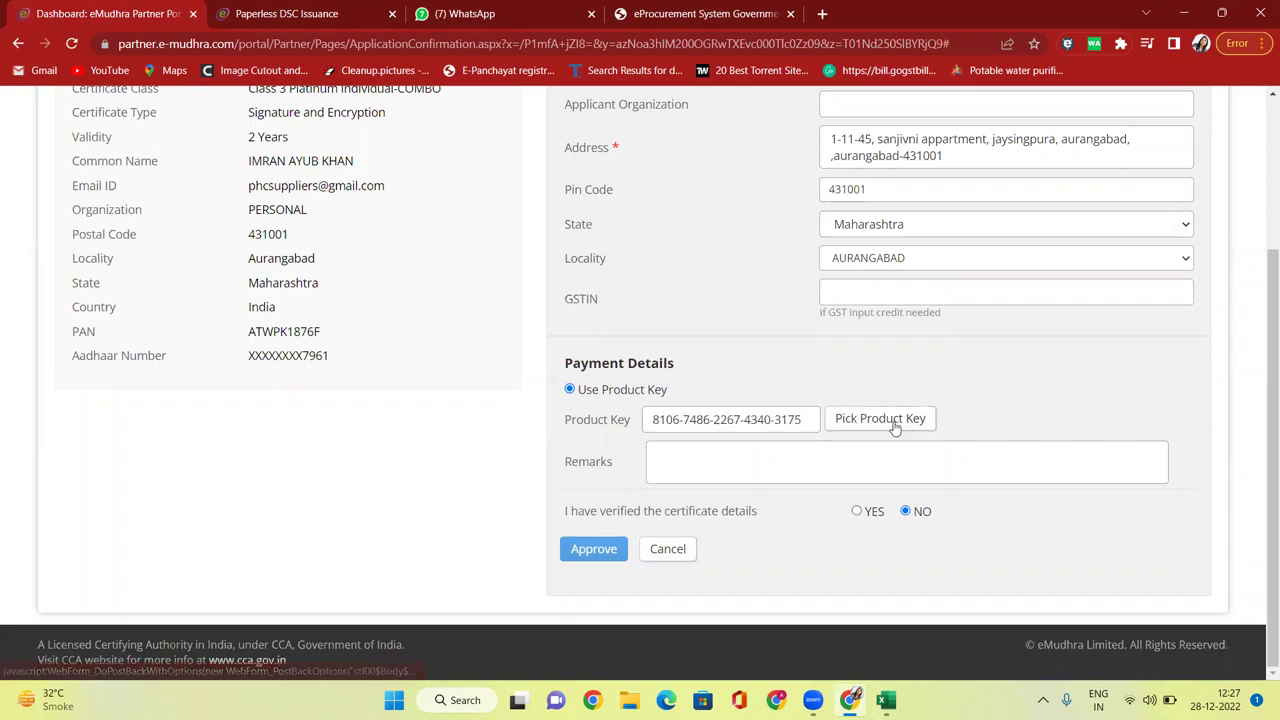
pyautogui.click(857, 512)
pyautogui.click(593, 553)
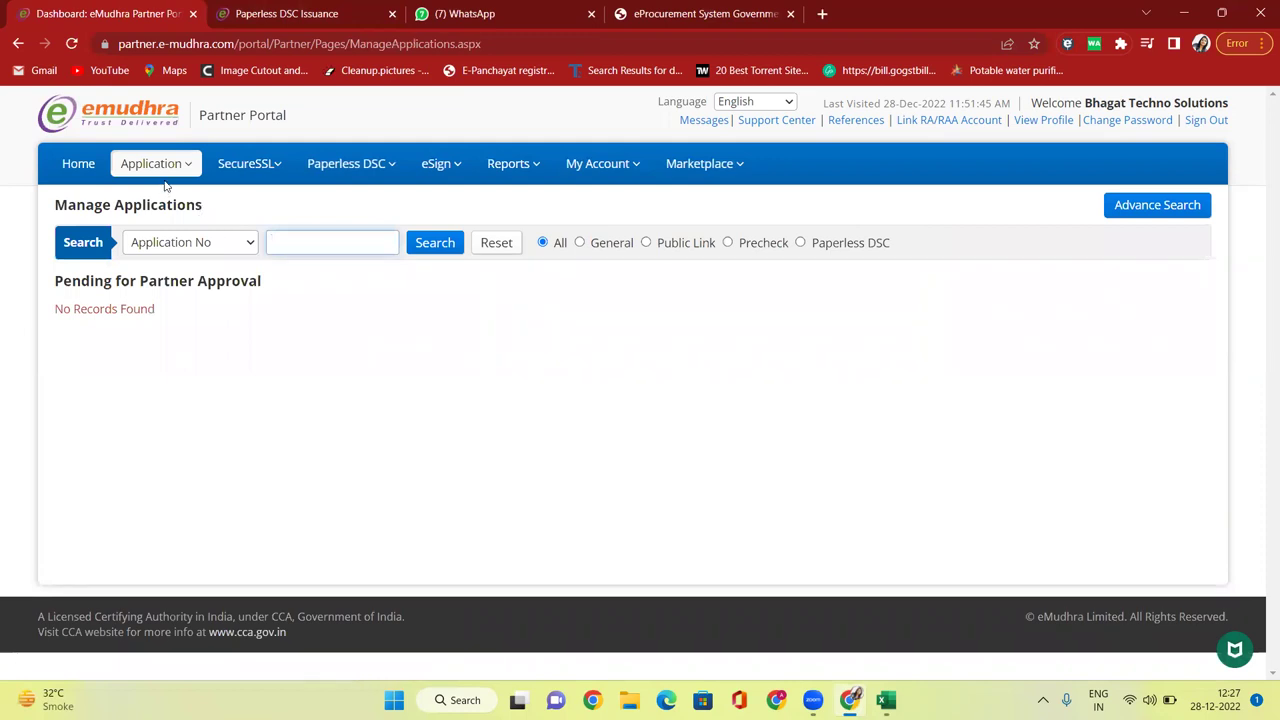
pyautogui.moveTo(127, 178)
pyautogui.click(78, 167)
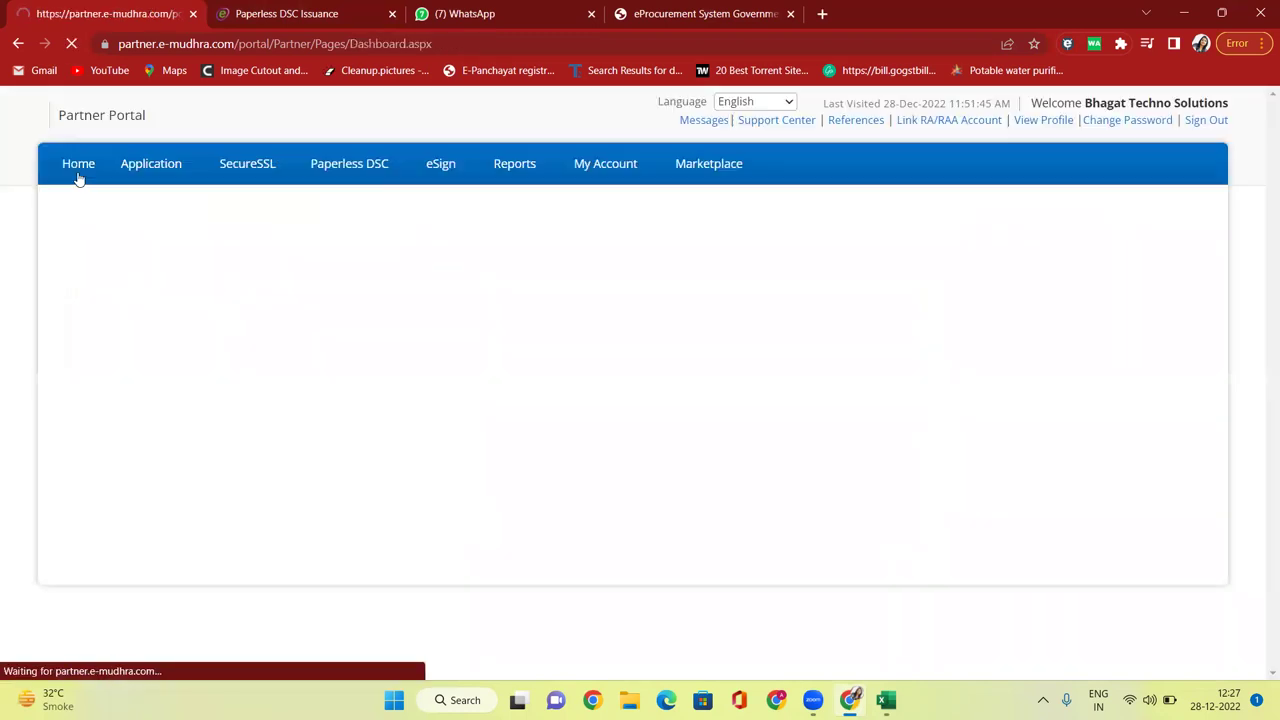
pyautogui.moveTo(511, 480); pyautogui.dragTo(546, 484)
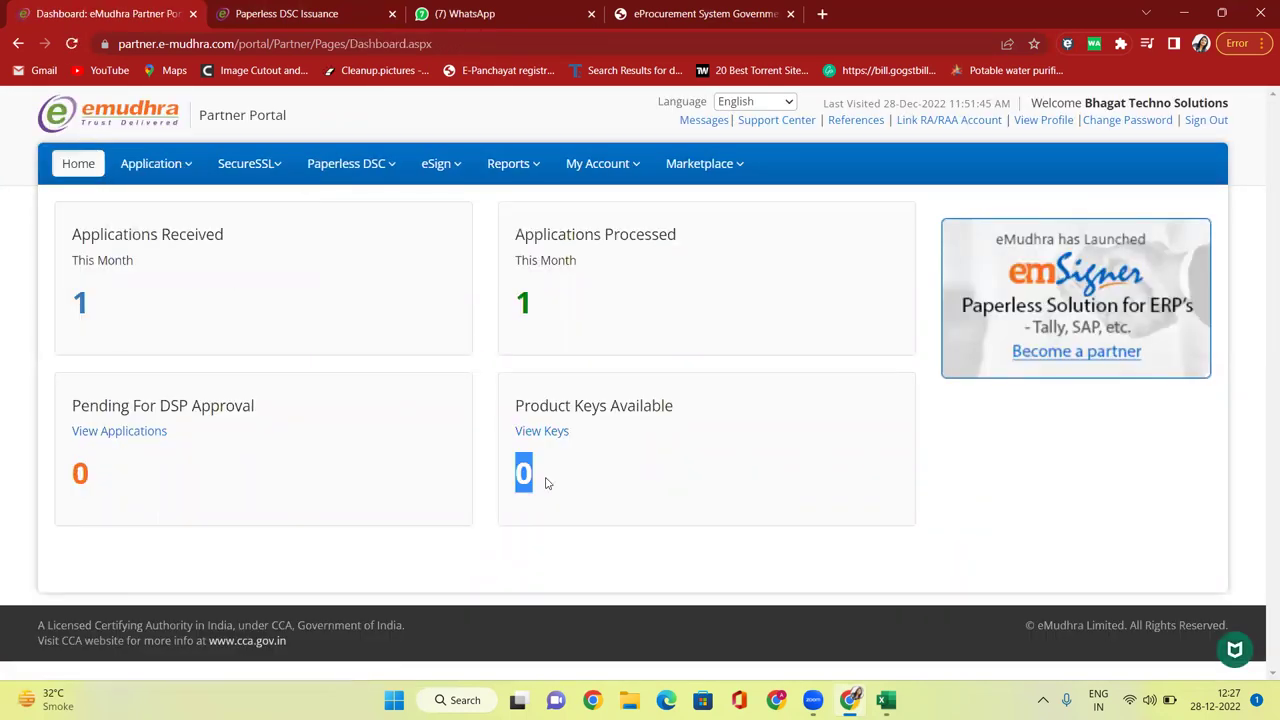
pyautogui.moveTo(175, 165)
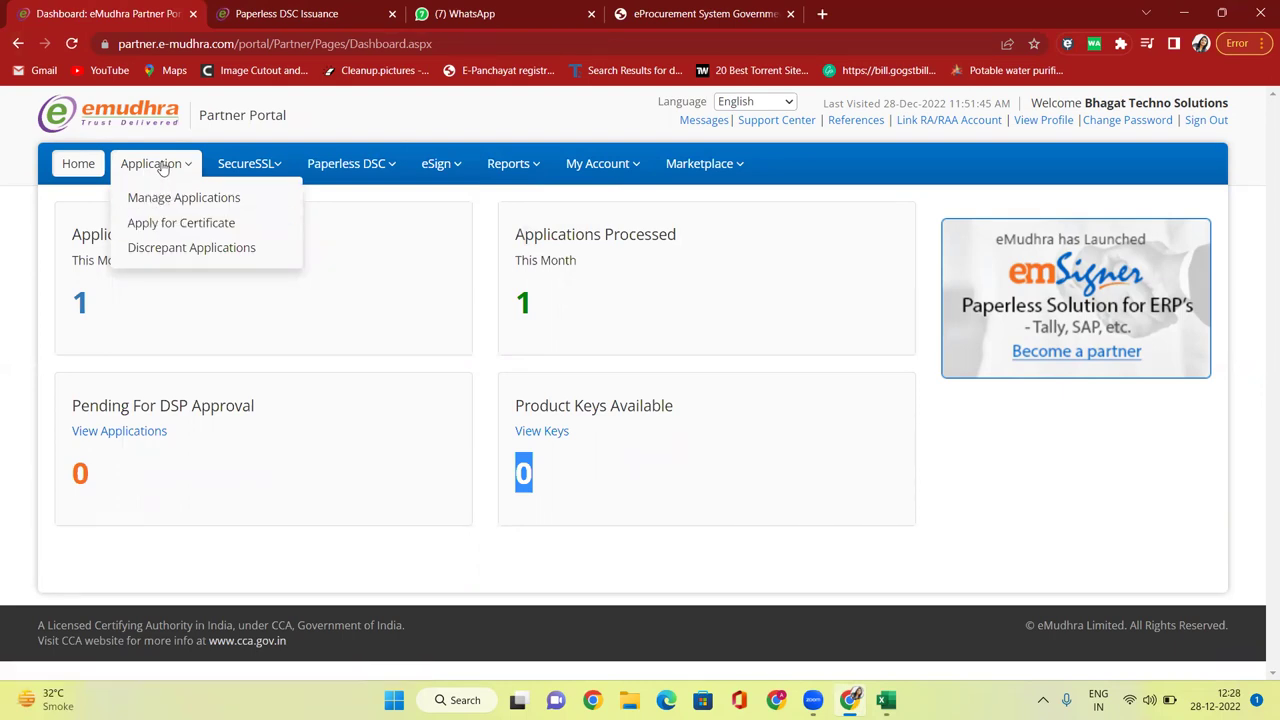
pyautogui.click(165, 199)
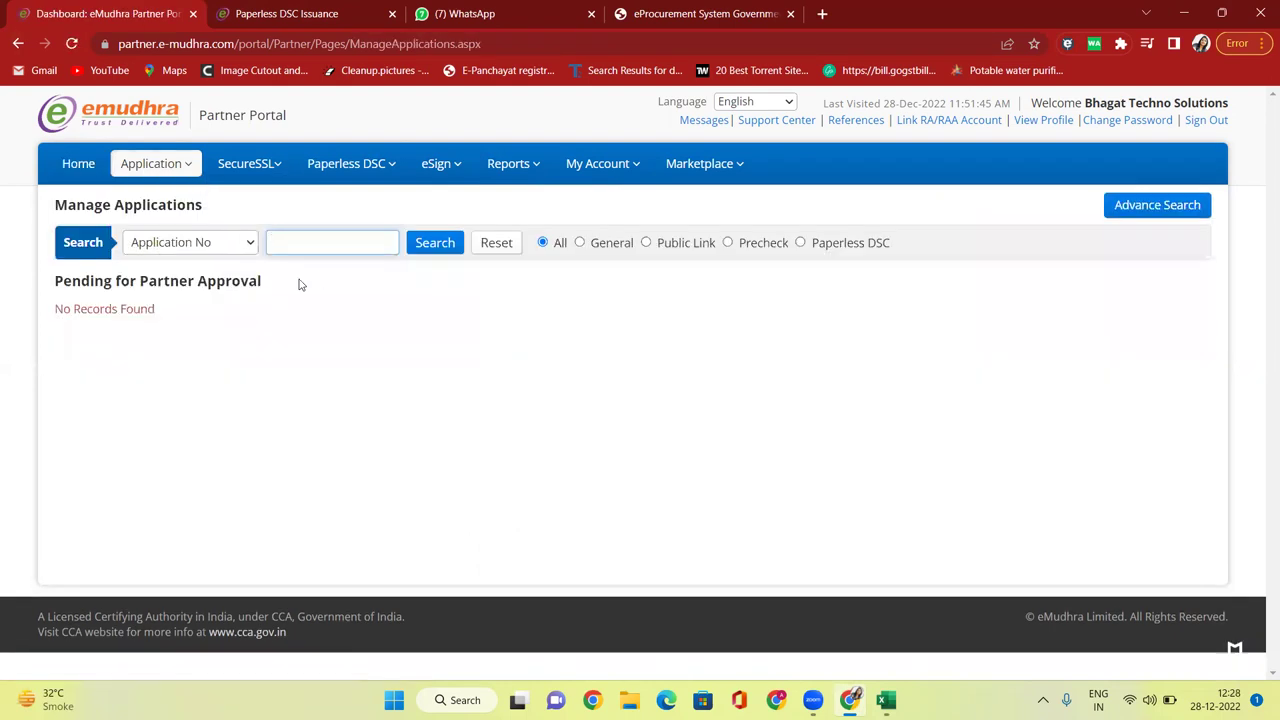
pyautogui.moveTo(149, 298); pyautogui.dragTo(255, 297)
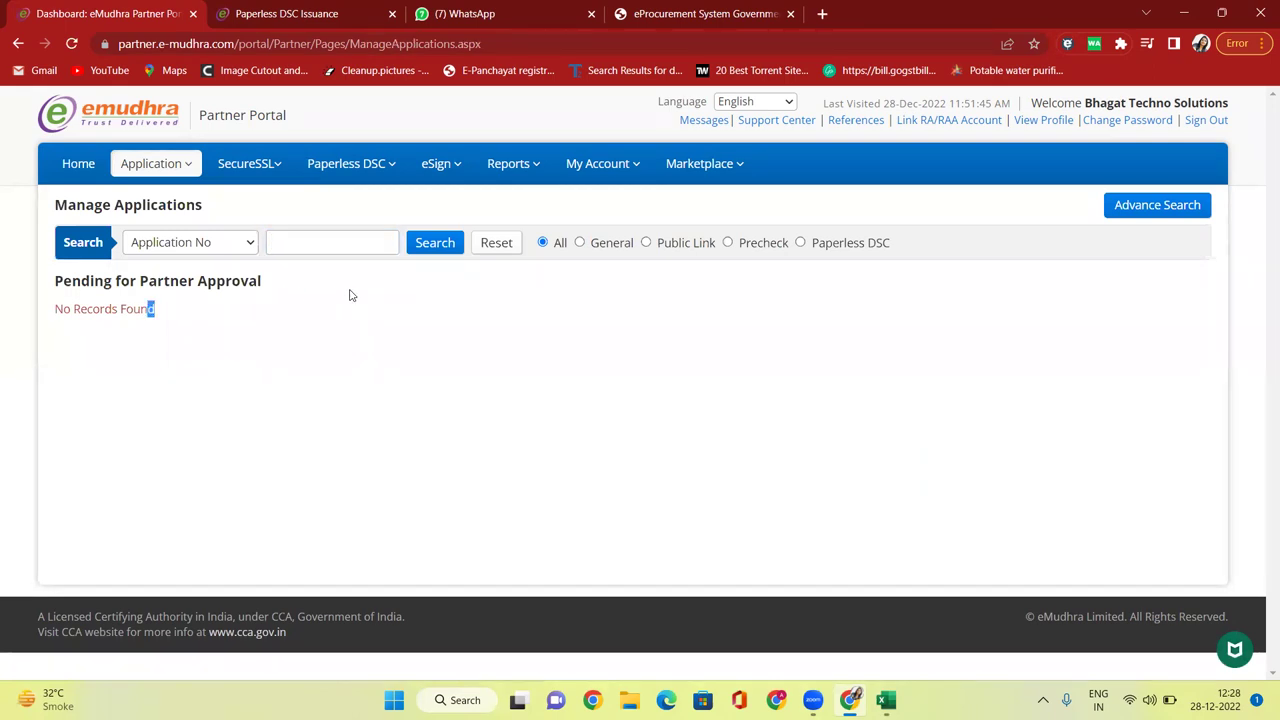
pyautogui.moveTo(127, 152)
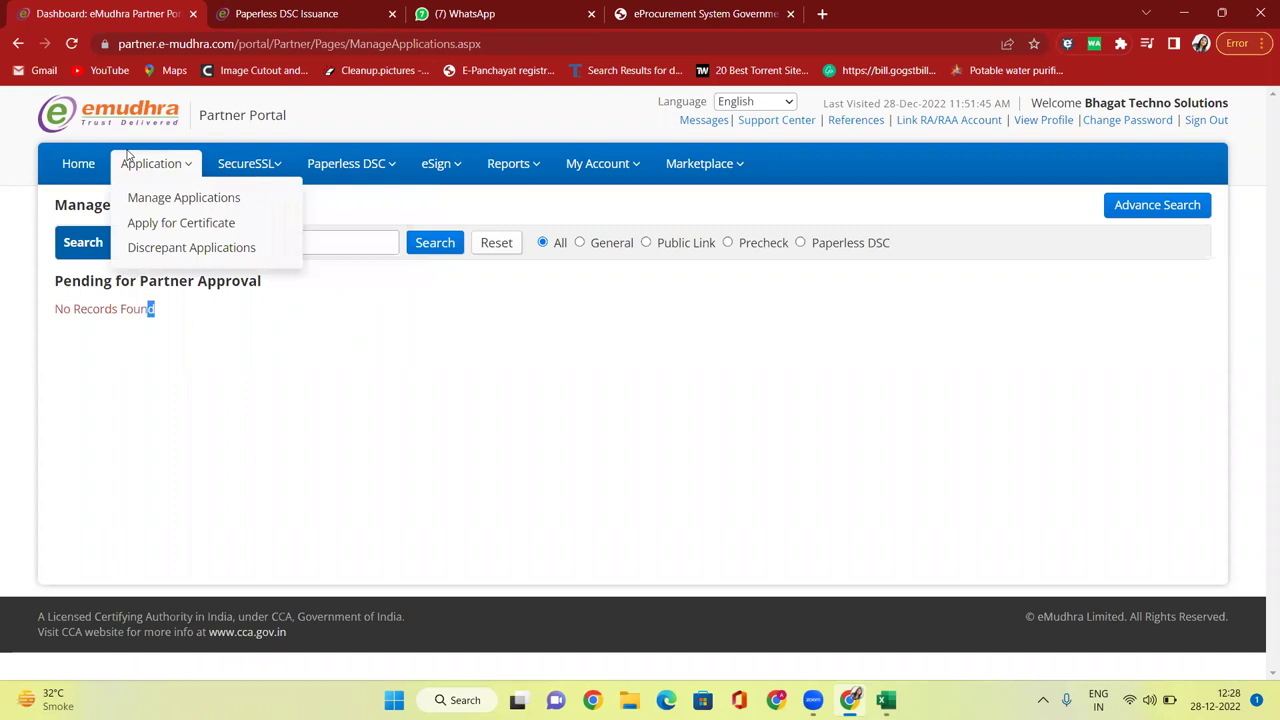
pyautogui.click(168, 197)
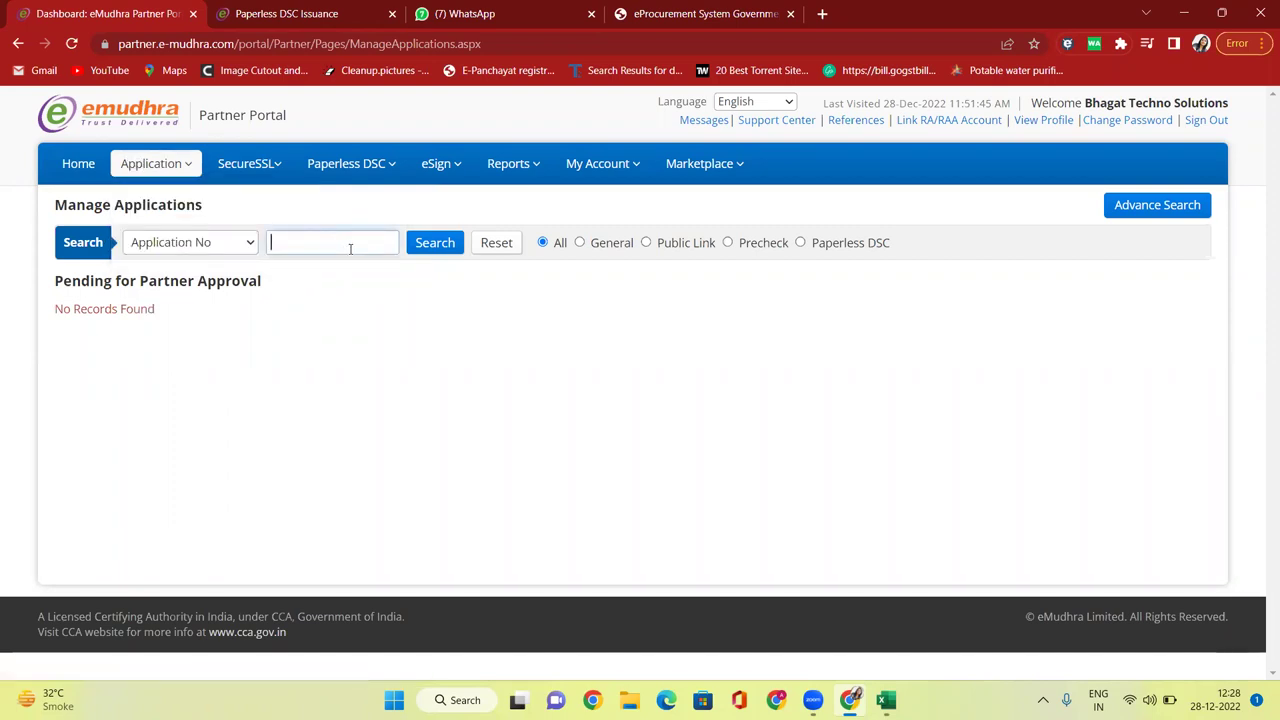
pyautogui.click(215, 249)
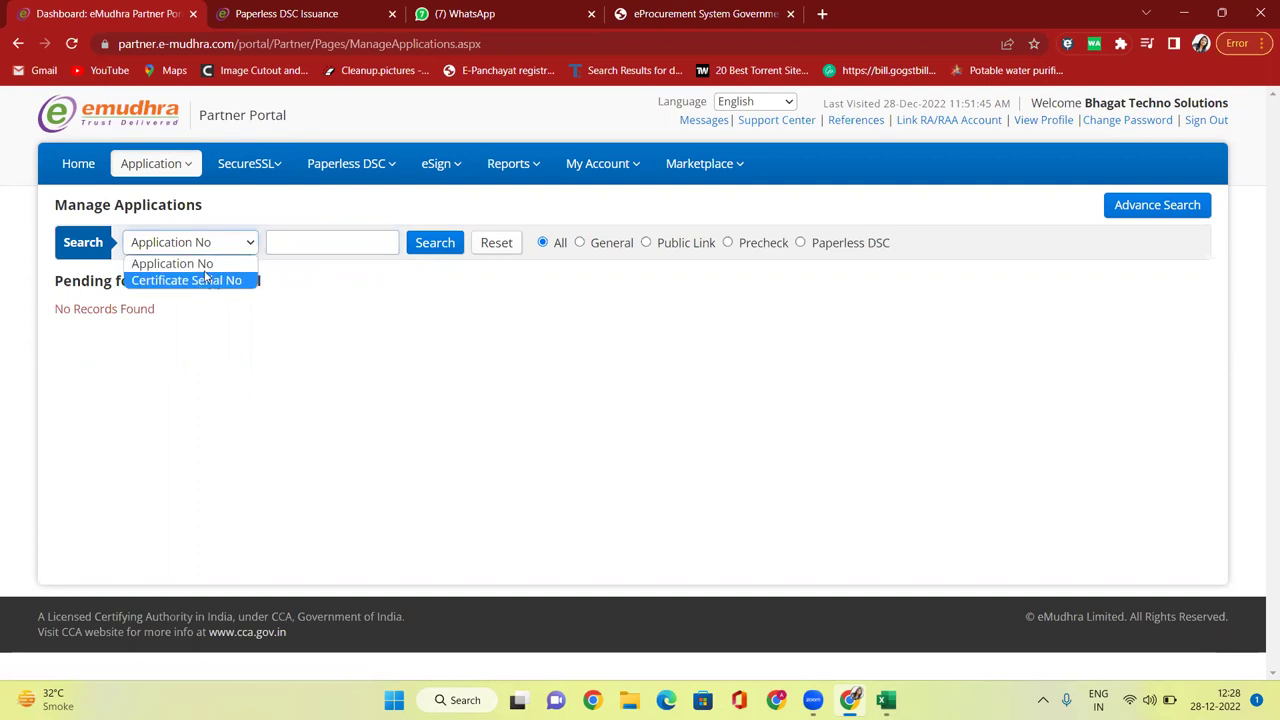
pyautogui.click(250, 258)
pyautogui.click(299, 243)
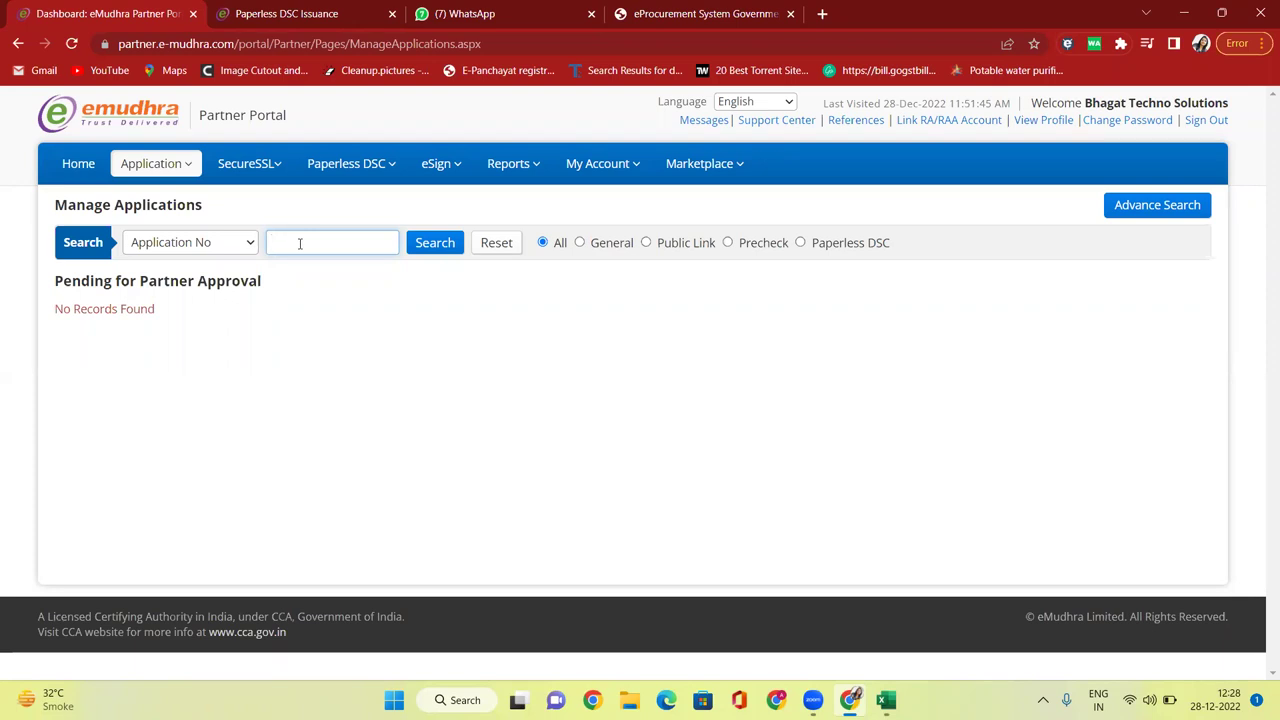
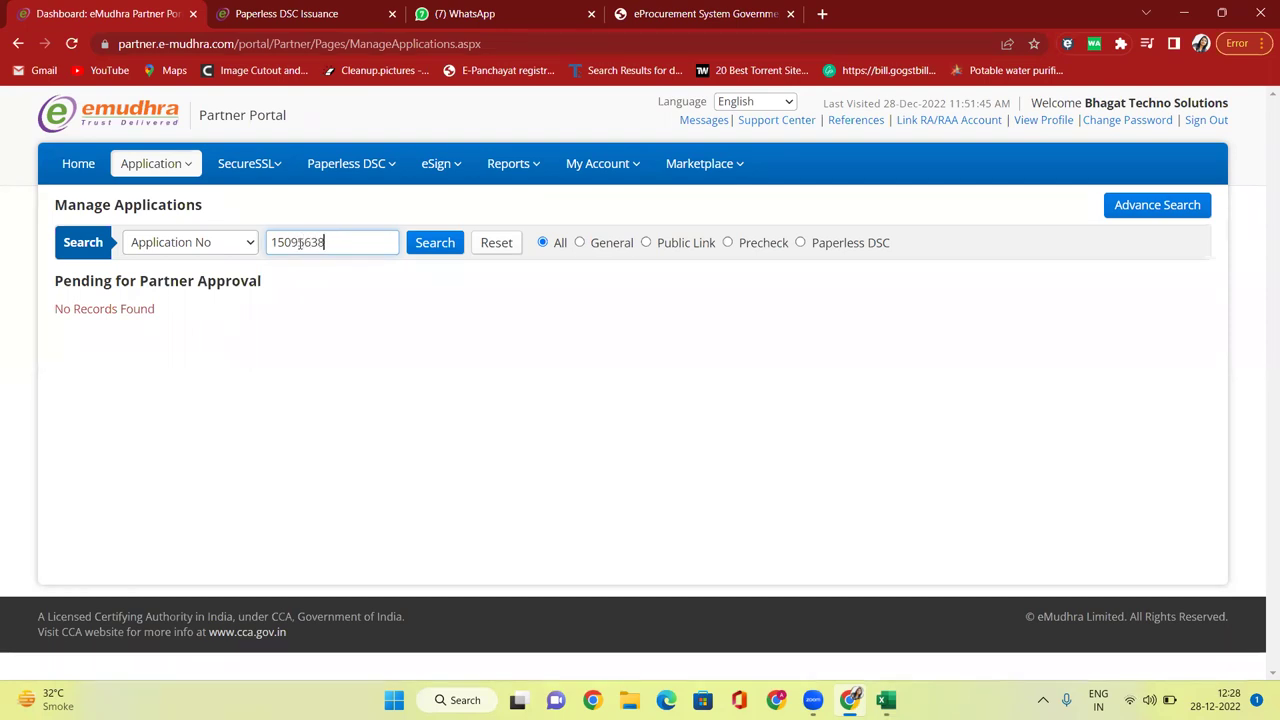
pyautogui.click(433, 254)
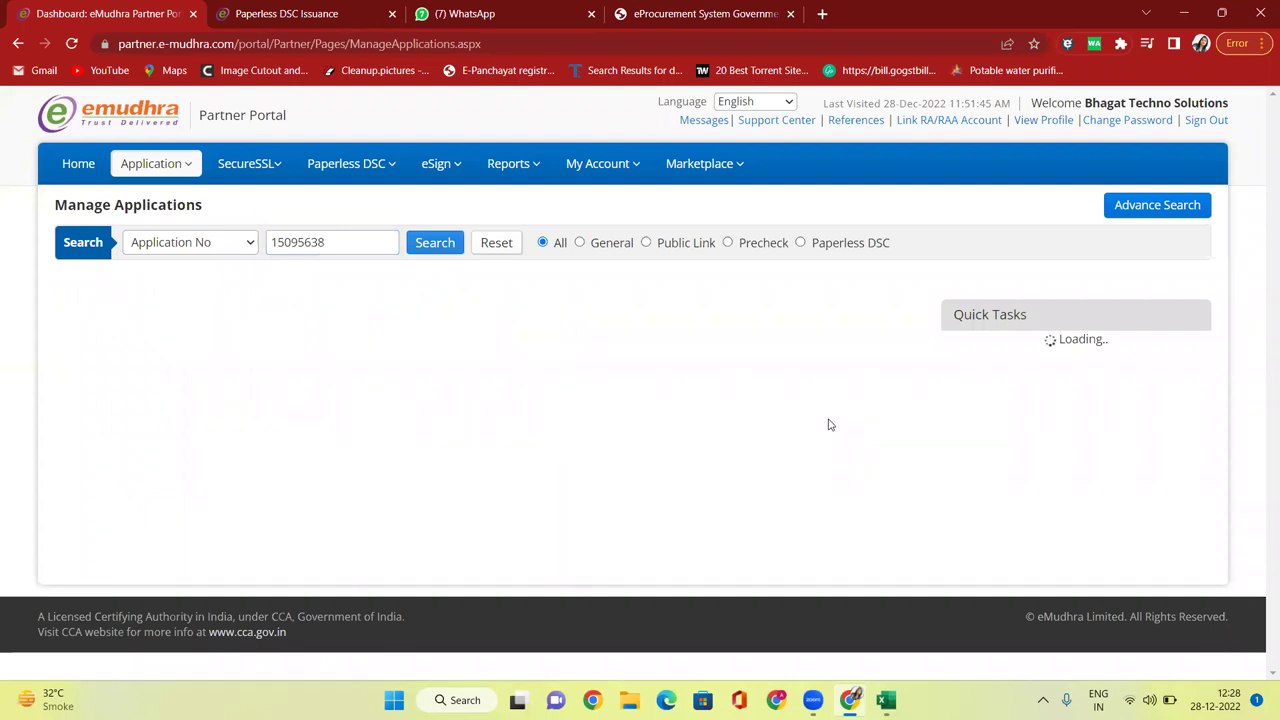
# Review the status details: RA Verification Completed, with CA Verification still pending.
pyautogui.scroll(-3, 780, 424)
pyautogui.scroll(3, 1060, 260)
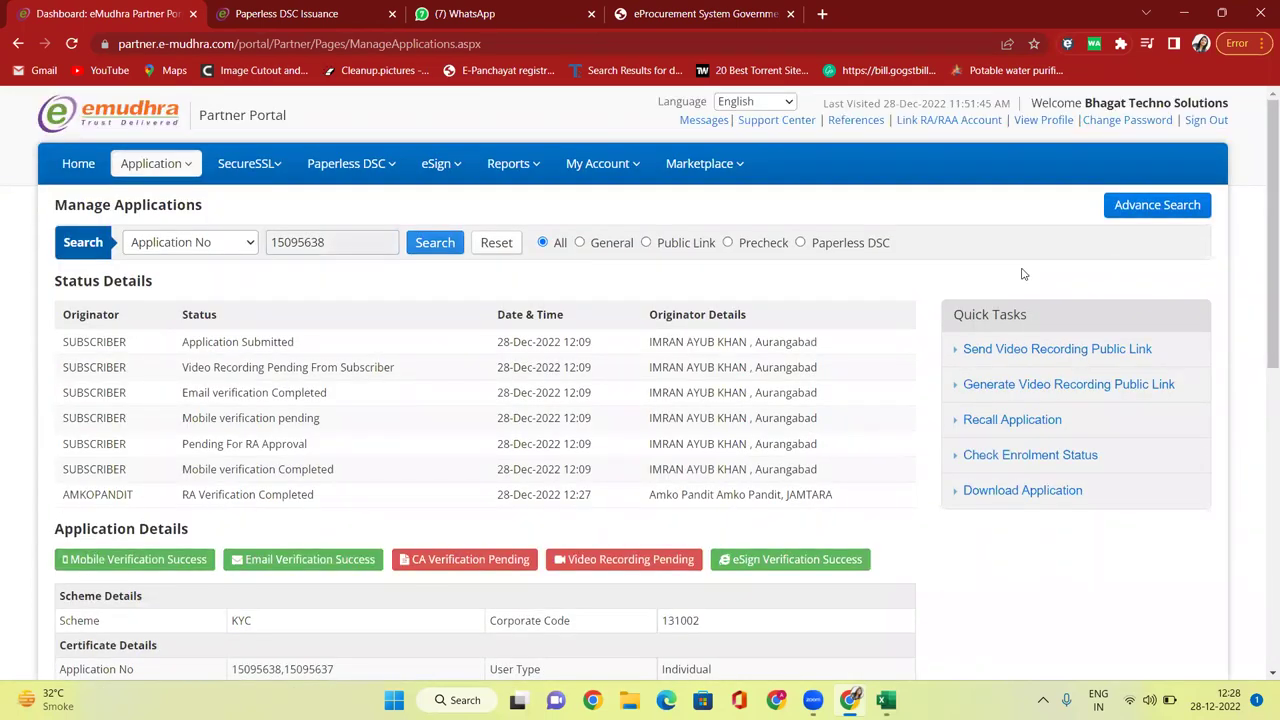
pyautogui.scroll(-3, 1040, 300)
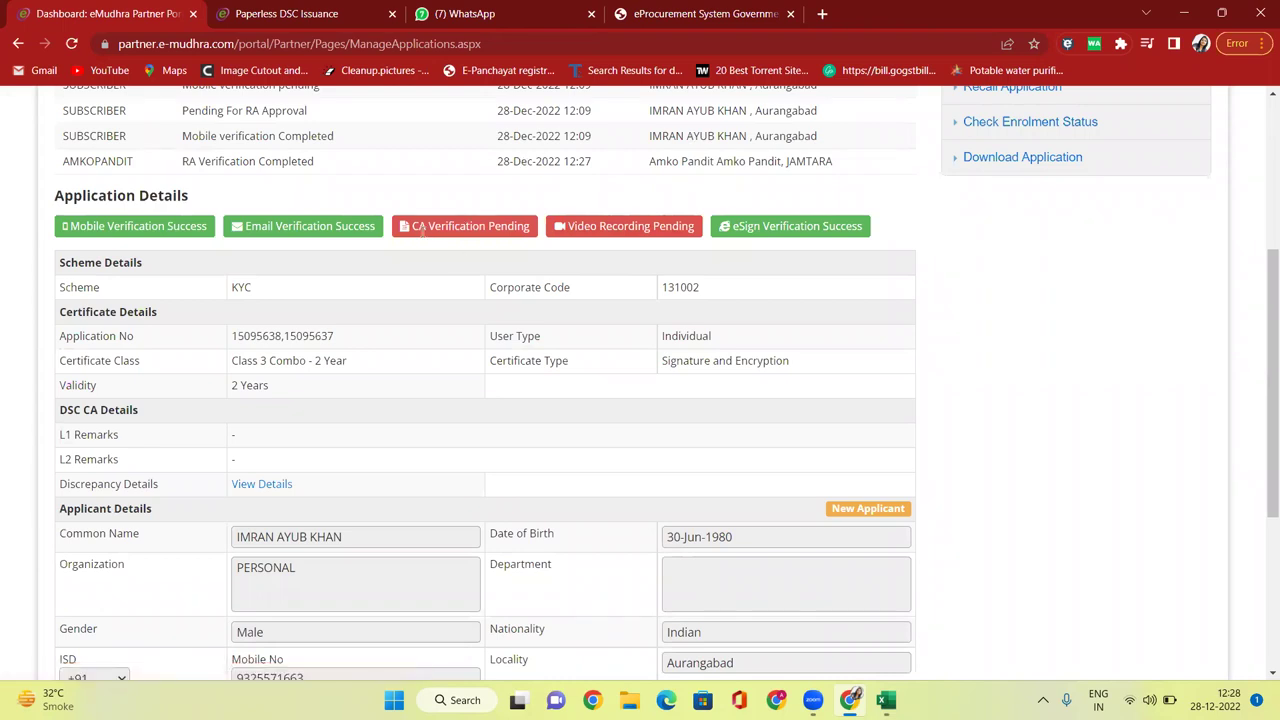
pyautogui.moveTo(413, 228); pyautogui.dragTo(525, 229)
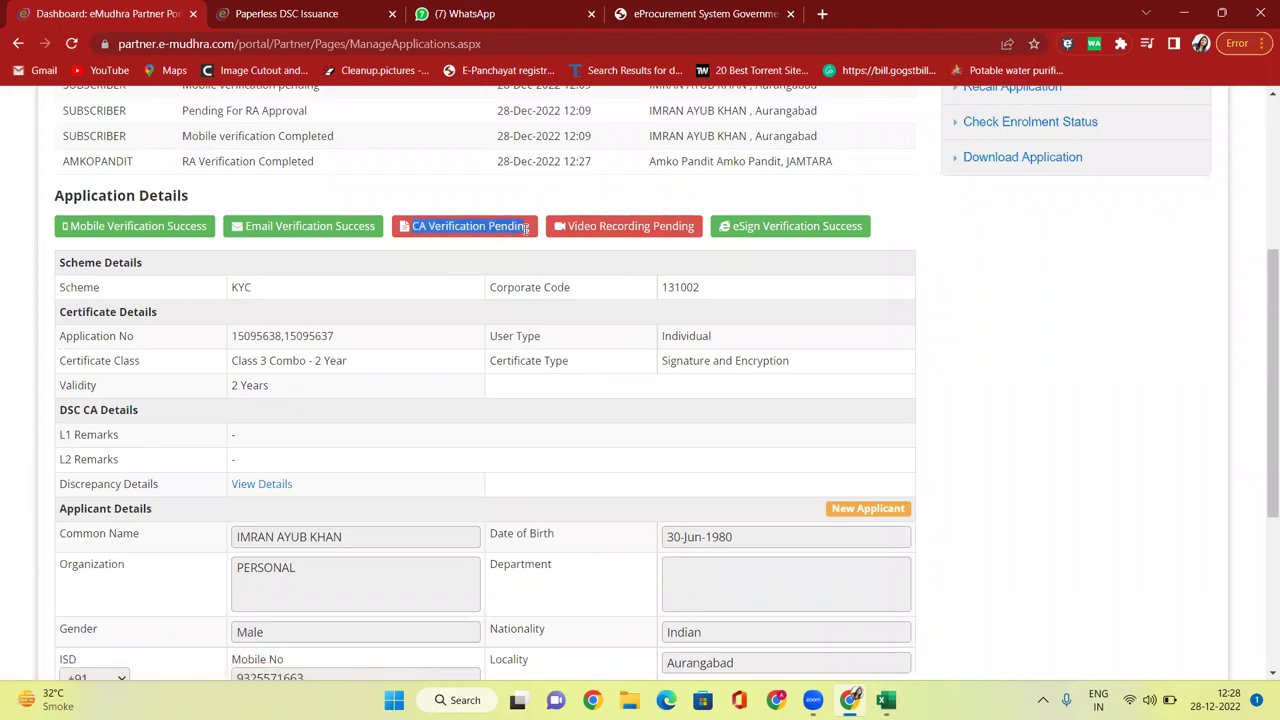
pyautogui.scroll(2, 527, 228)
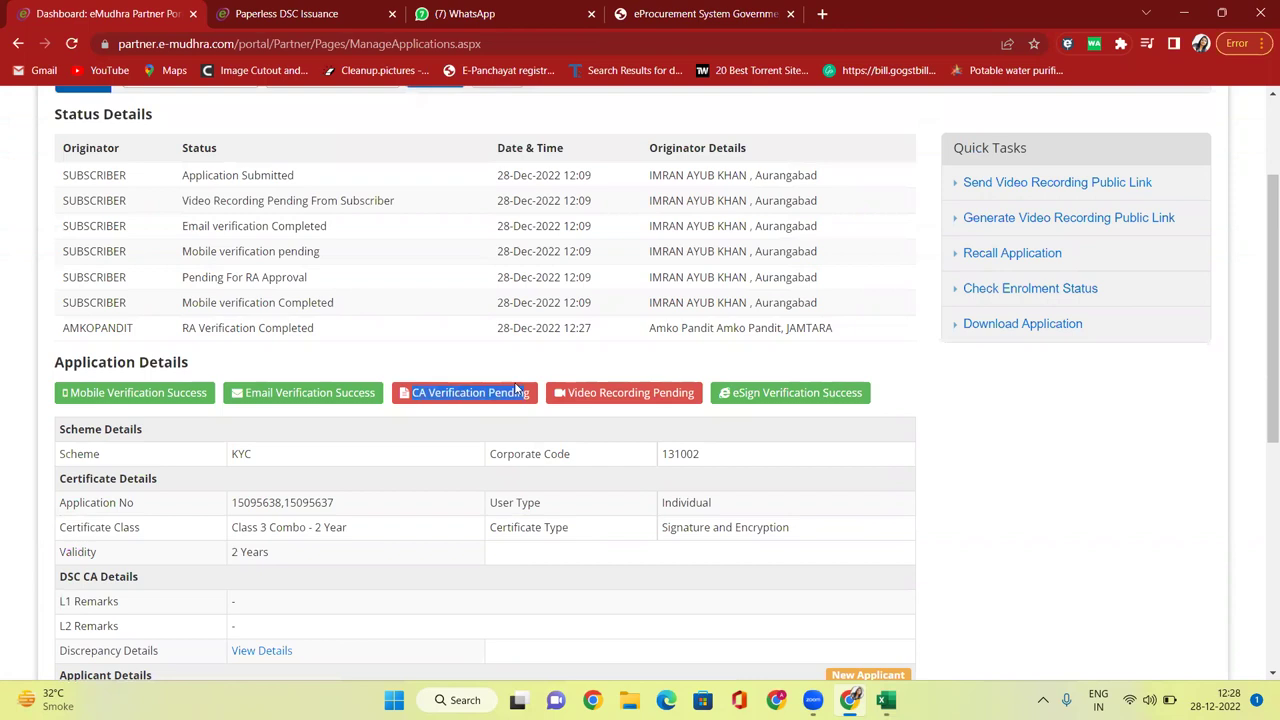
pyautogui.scroll(2, 516, 390)
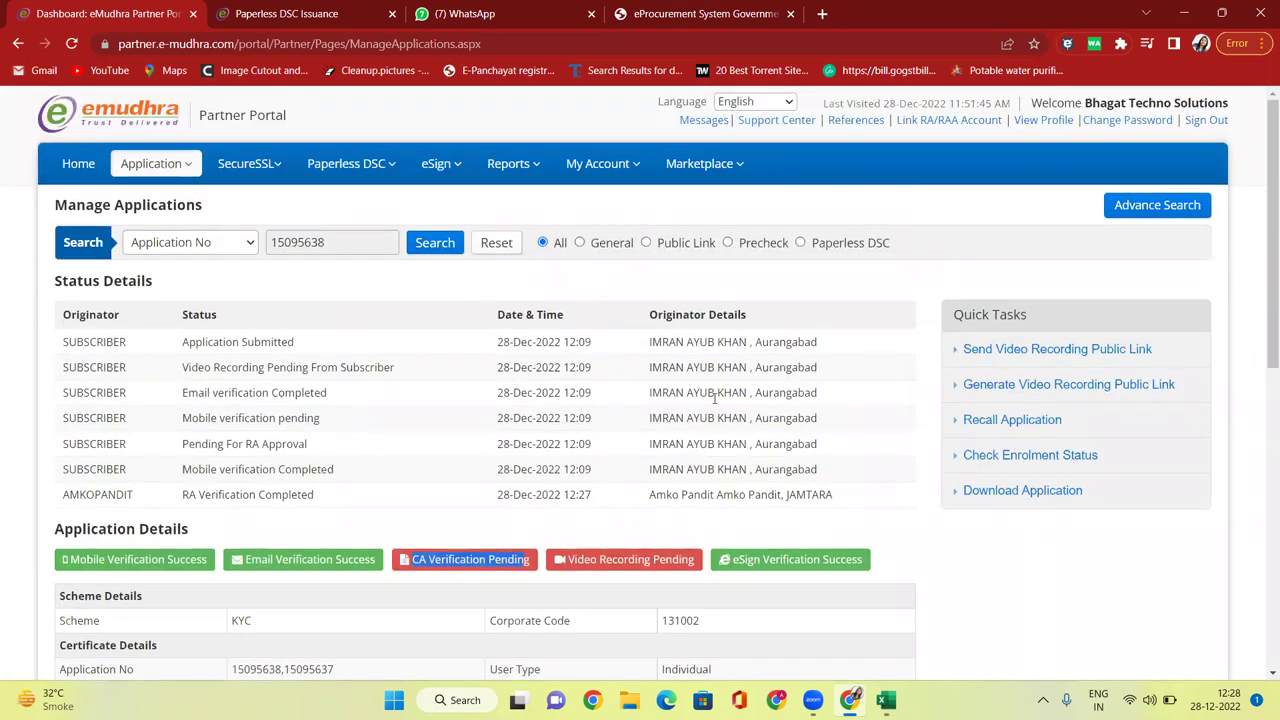